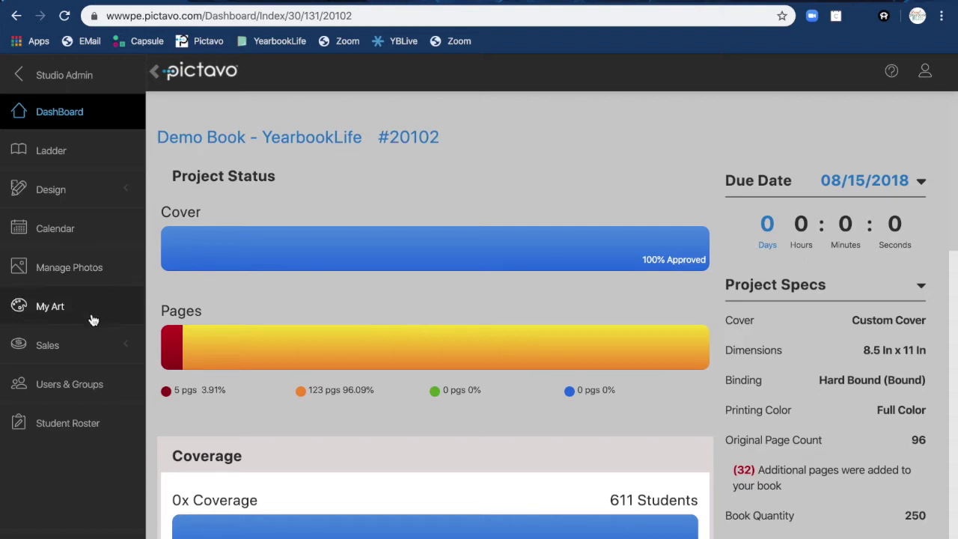
Open the store setup in the sales area and review the service fee options for online purchases.
left_click(125, 346)
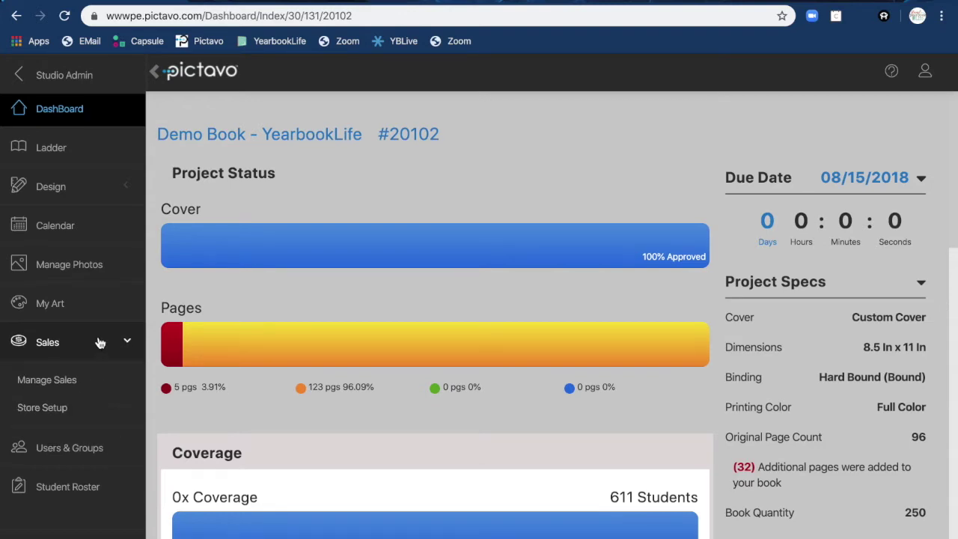
left_click(55, 410)
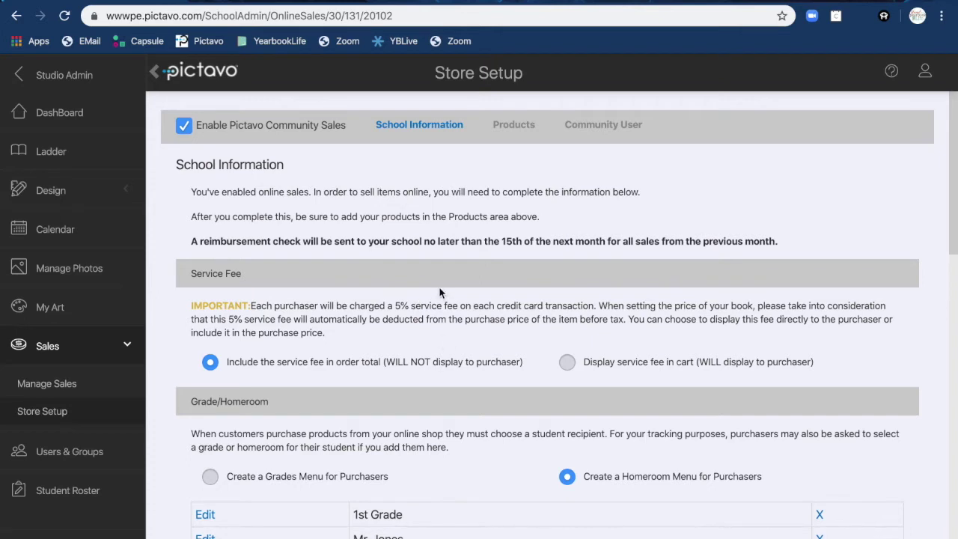
scroll(446, 315, "down", 3)
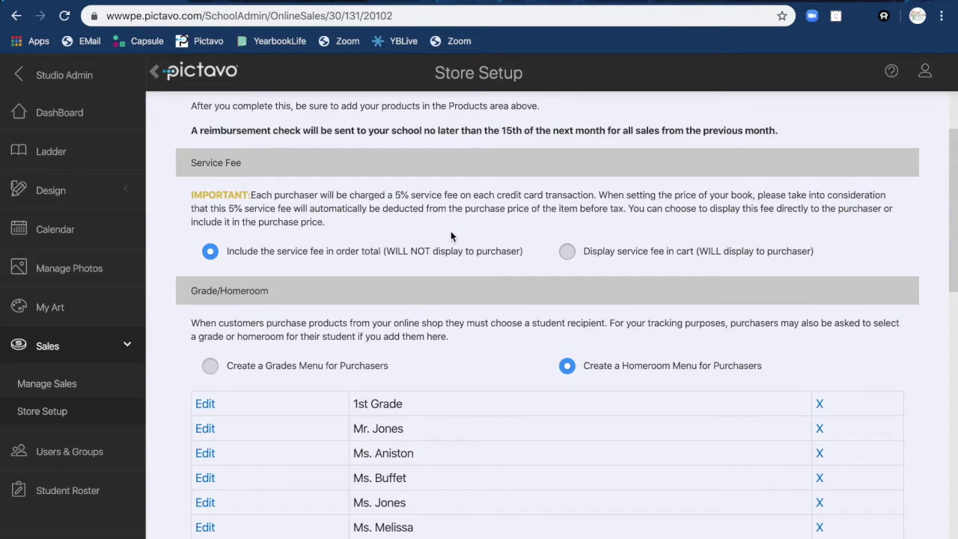
scroll(450, 236, "up", 2)
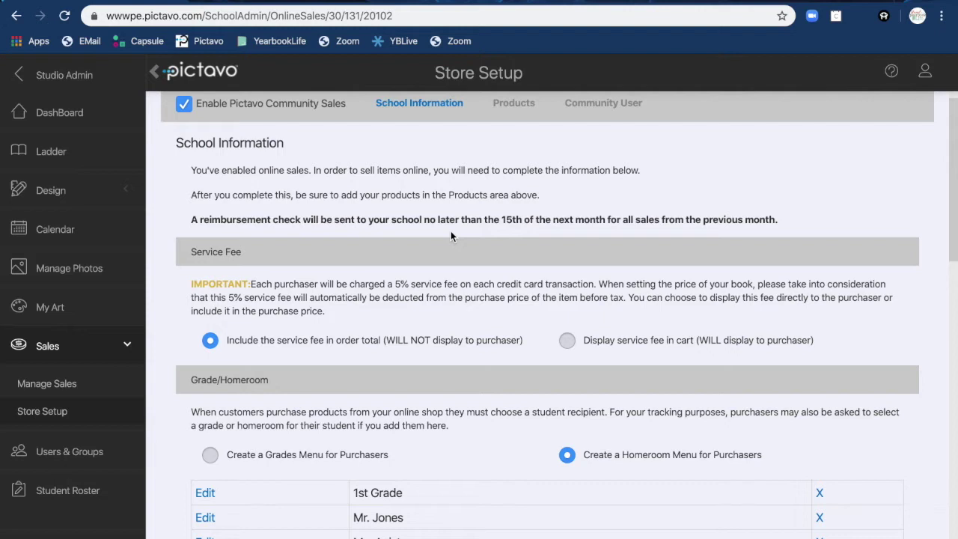
scroll(450, 234, "down", 3)
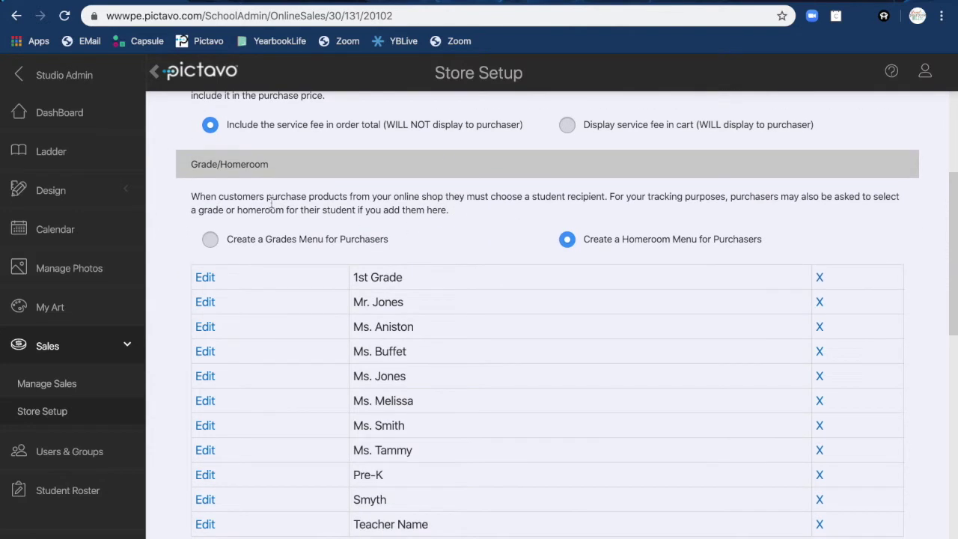
Review the grade/homeroom list for purchasers and open the form for adding an entry, closing it without saving.
scroll(414, 220, "down", 1)
scroll(414, 220, "down", 1)
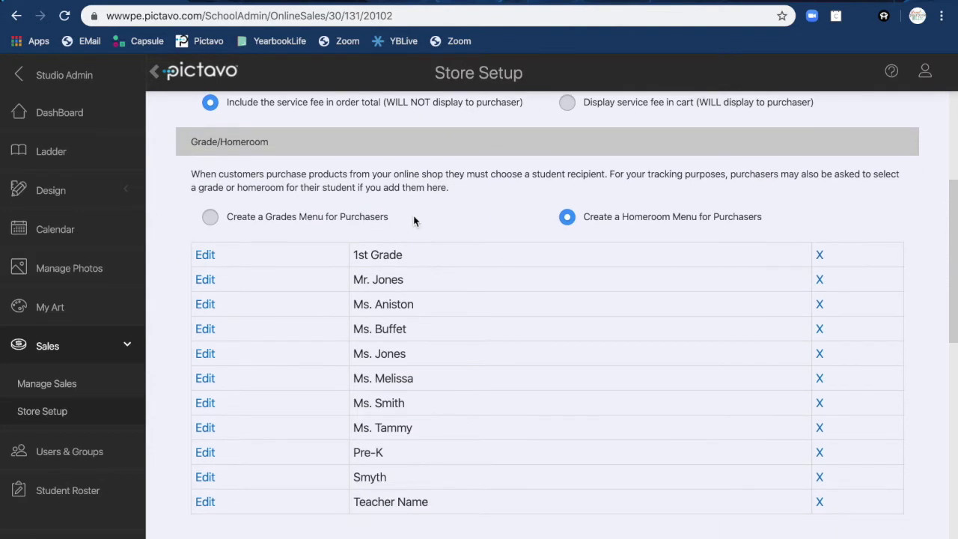
scroll(414, 220, "down", 1)
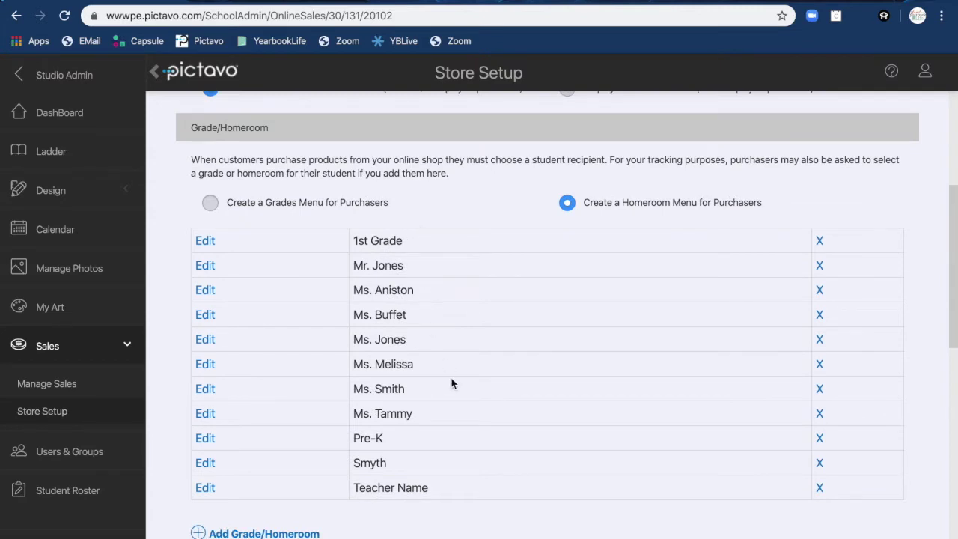
scroll(447, 292, "down", 2)
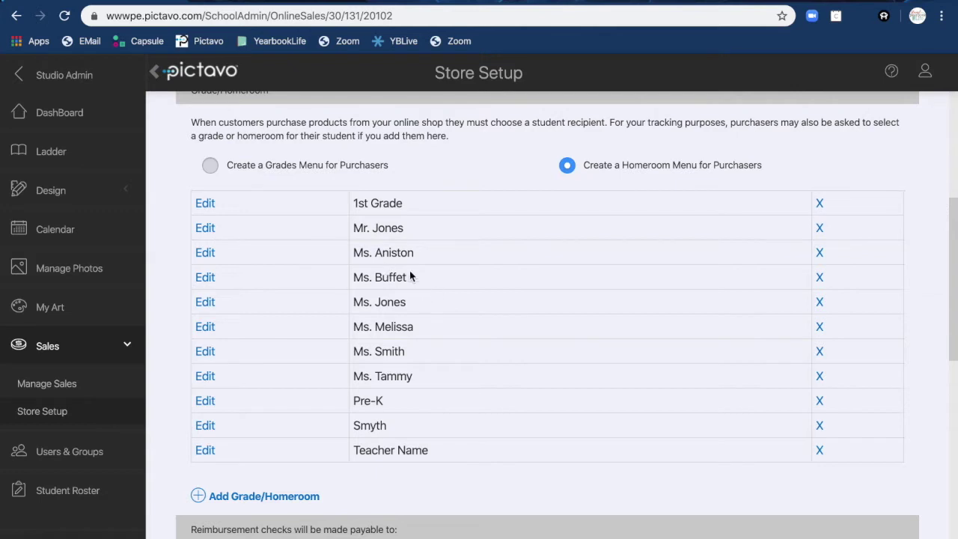
left_click(238, 498)
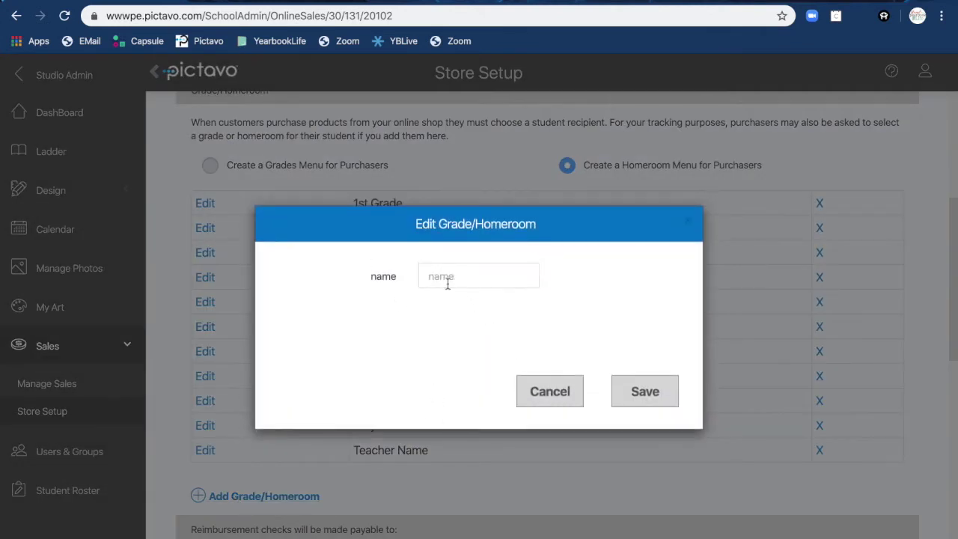
left_click(552, 399)
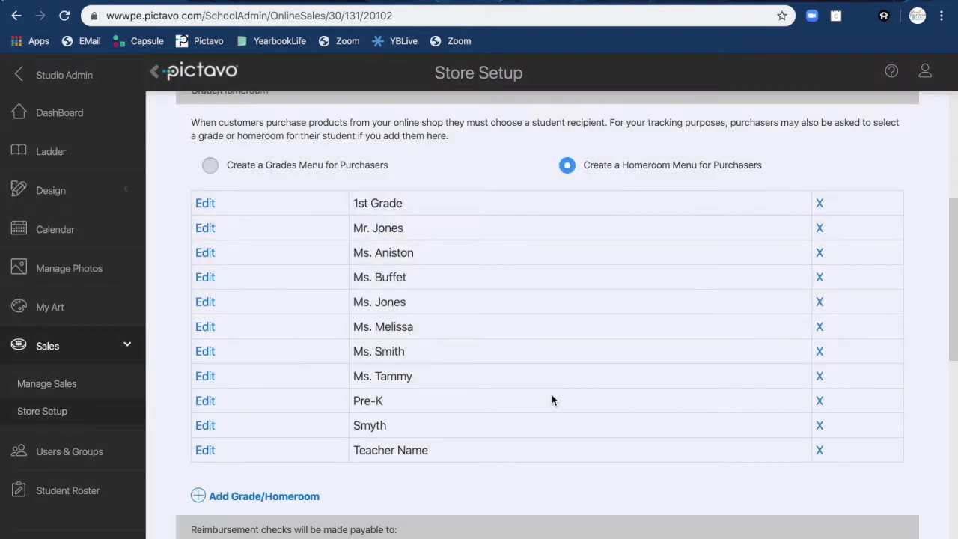
Review the reimbursement check payee details and the tax rate section of the school information.
scroll(551, 399, "down", 1)
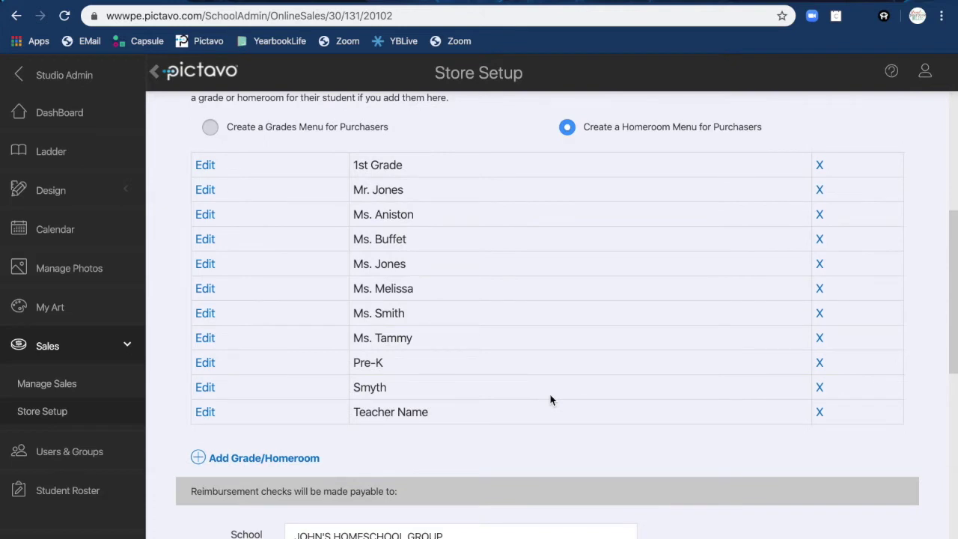
scroll(551, 400, "down", 2)
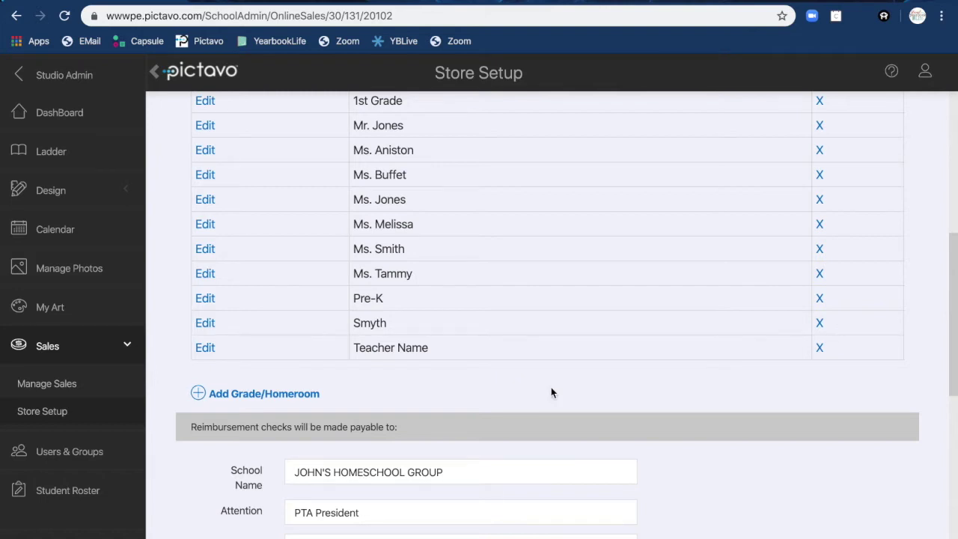
scroll(550, 387, "down", 5)
scroll(551, 387, "down", 1)
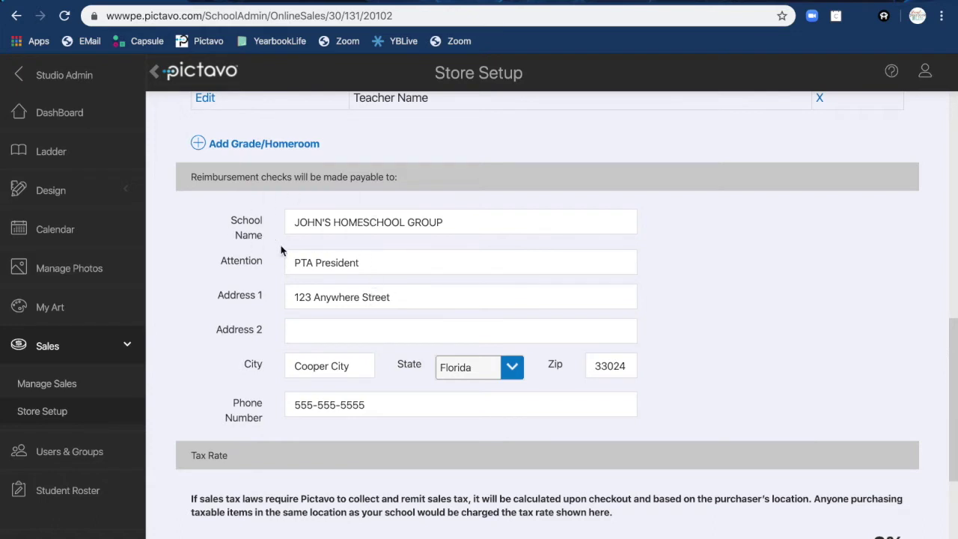
left_click(450, 225)
scroll(386, 439, "down", 3)
scroll(386, 440, "down", 4)
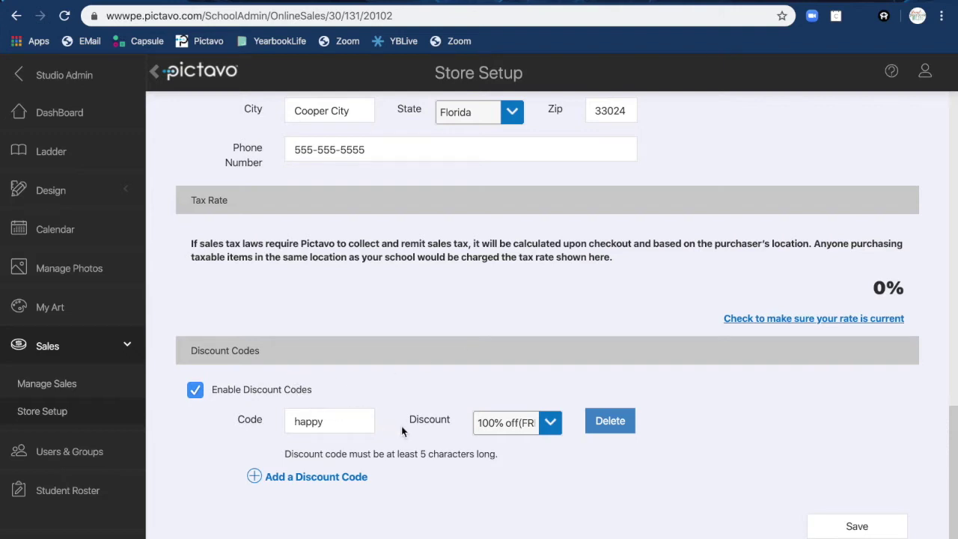
Keep discount codes enabled with the existing code at 100% off (FREE) and save the school information.
left_click(195, 391)
left_click(195, 392)
left_click(548, 425)
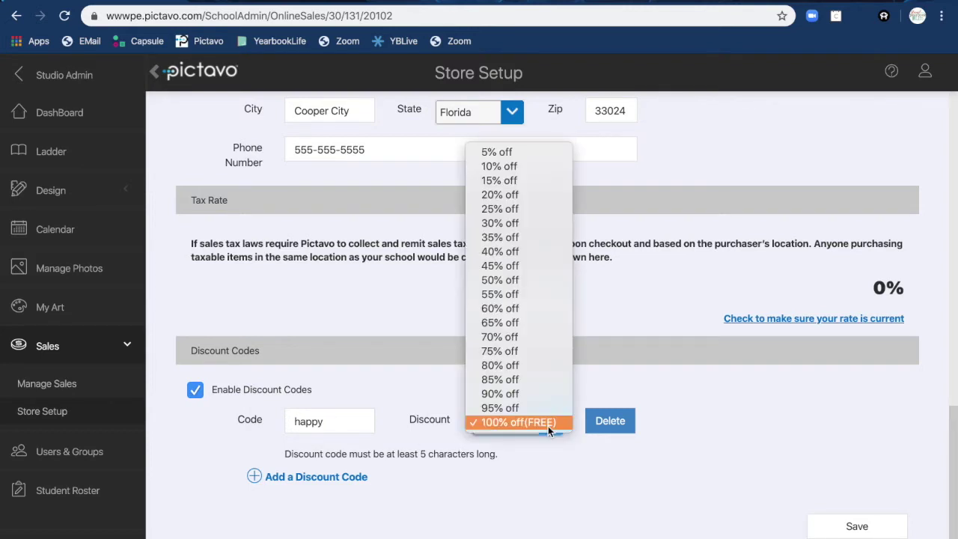
left_click(552, 424)
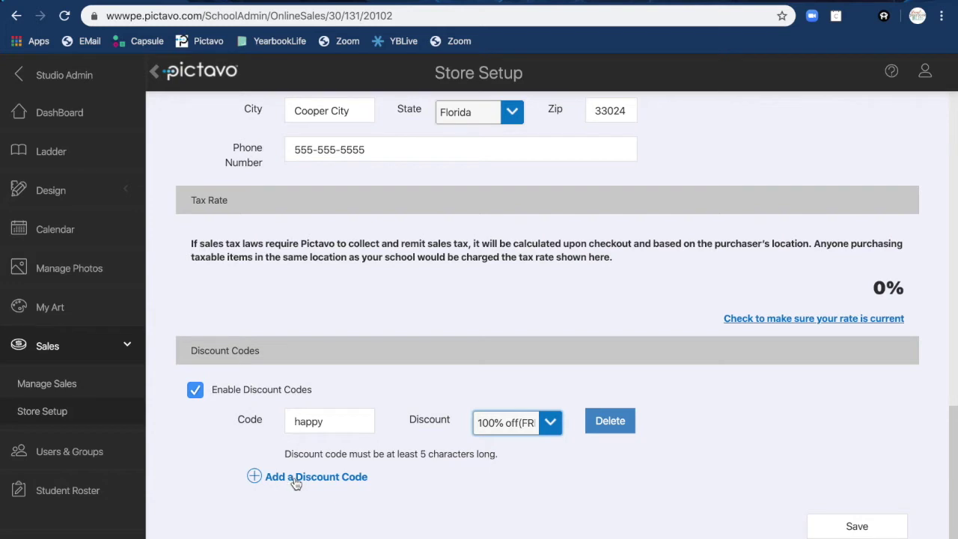
left_click(842, 528)
scroll(818, 433, "up", 5)
scroll(818, 430, "up", 6)
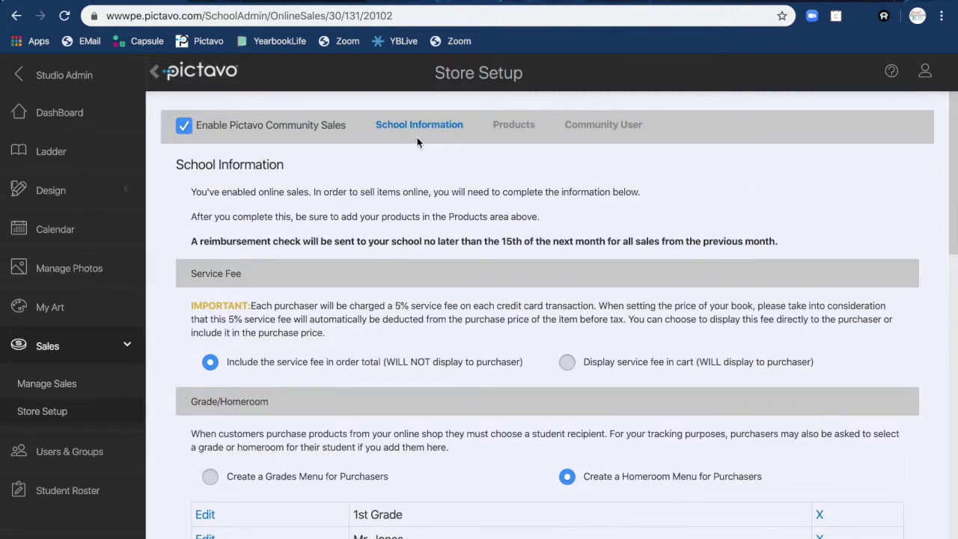
Start a new product in the store's product list and check the category choices, keeping Business Ads.
left_click(515, 129)
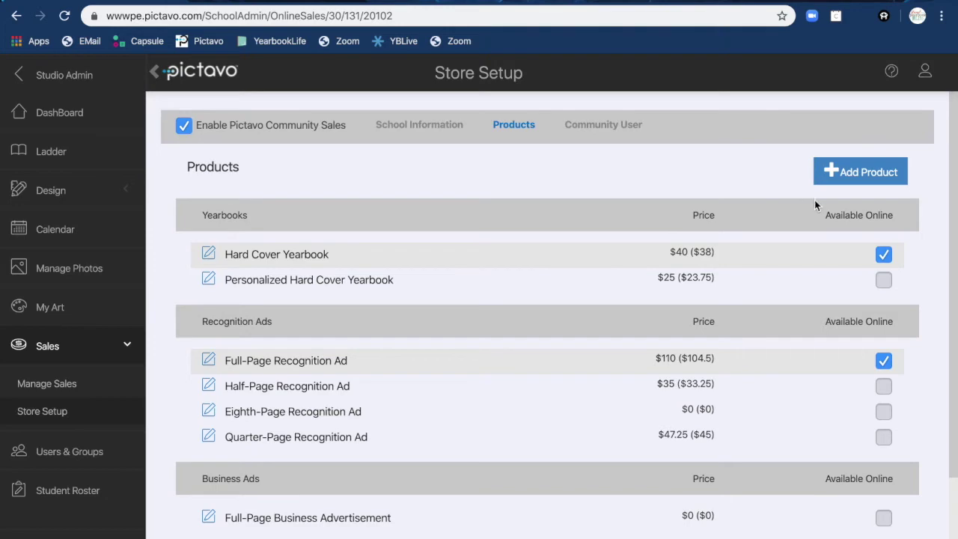
left_click(863, 175)
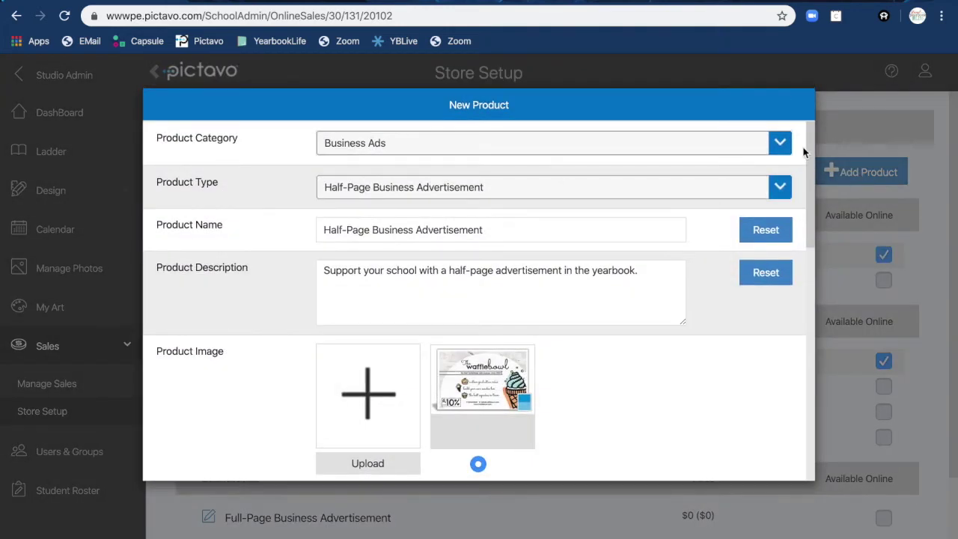
left_click(779, 147)
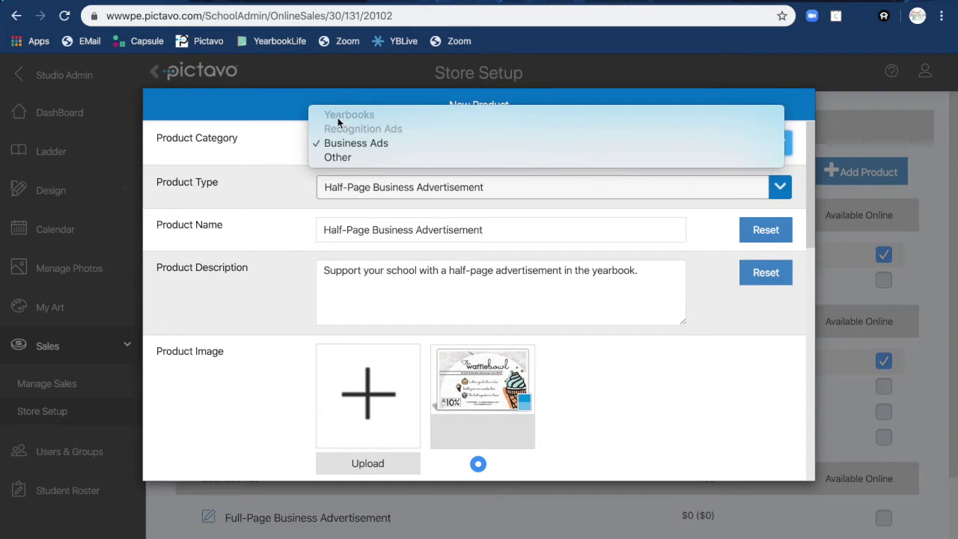
left_click(280, 174)
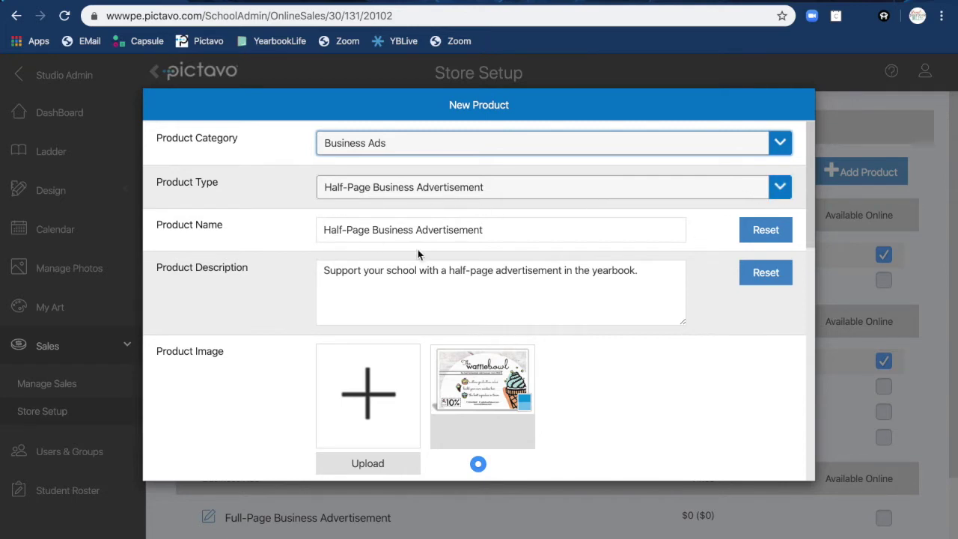
left_click(775, 148)
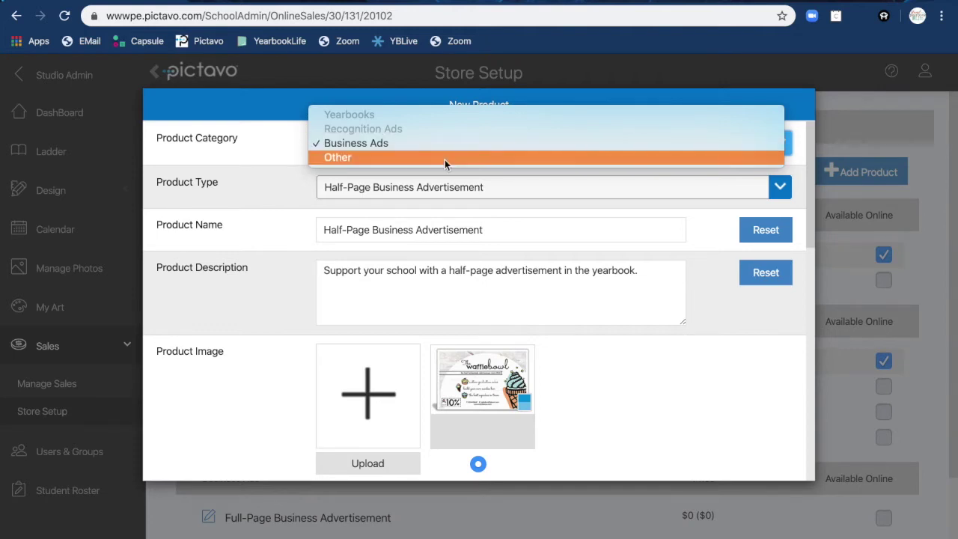
left_click(197, 182)
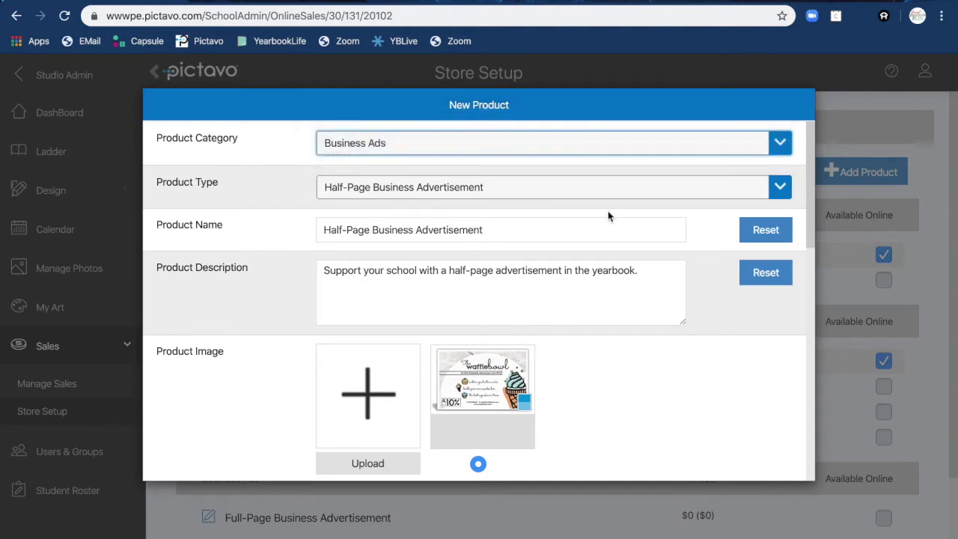
Check the product type choices, keeping Half-Page Business Advertisement, and review the product's description, image and order deadline settings.
left_click(777, 186)
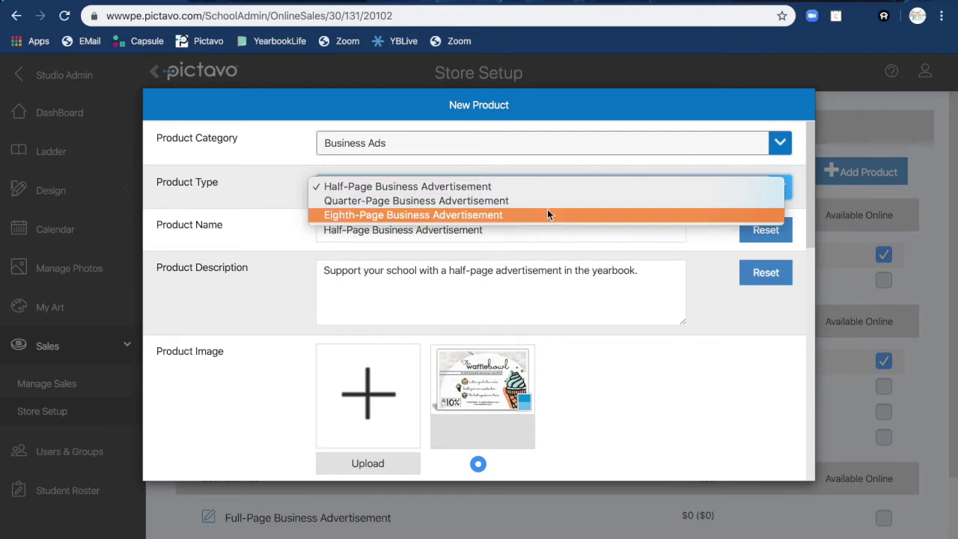
left_click(241, 192)
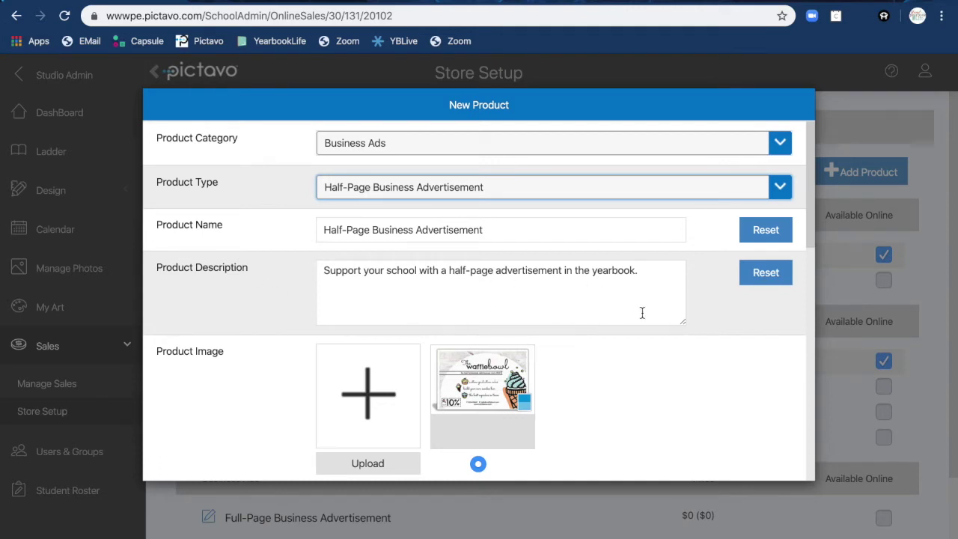
scroll(670, 351, "down", 1)
scroll(670, 352, "down", 1)
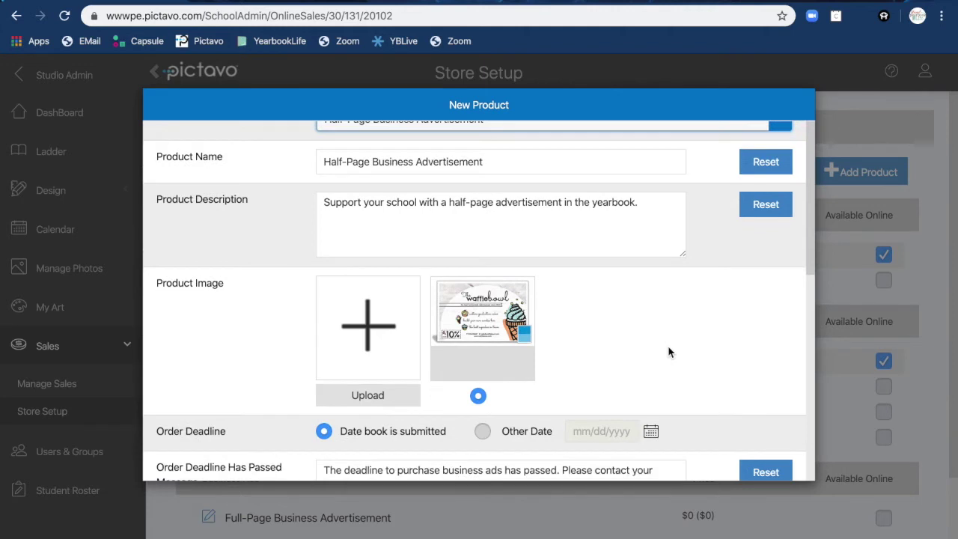
scroll(670, 351, "down", 1)
scroll(670, 352, "down", 1)
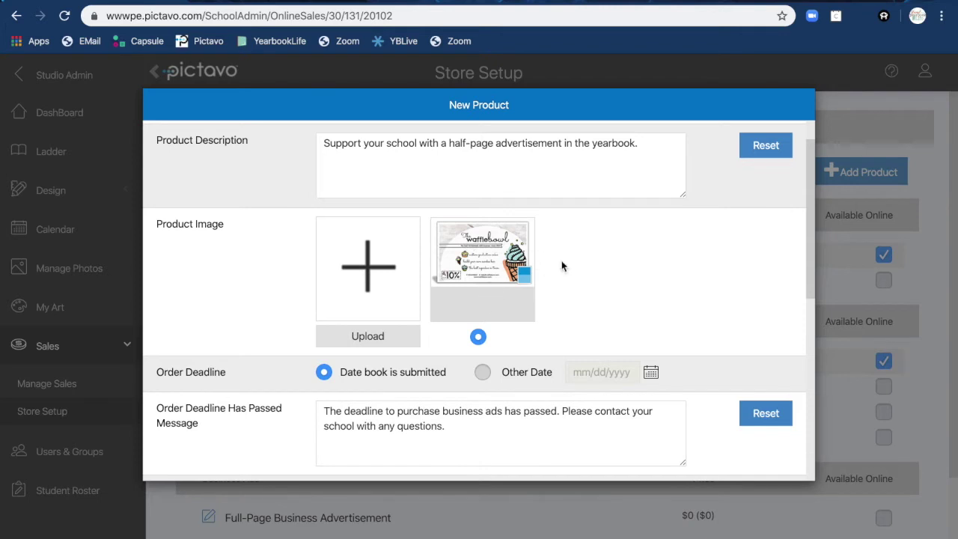
scroll(609, 279, "down", 2)
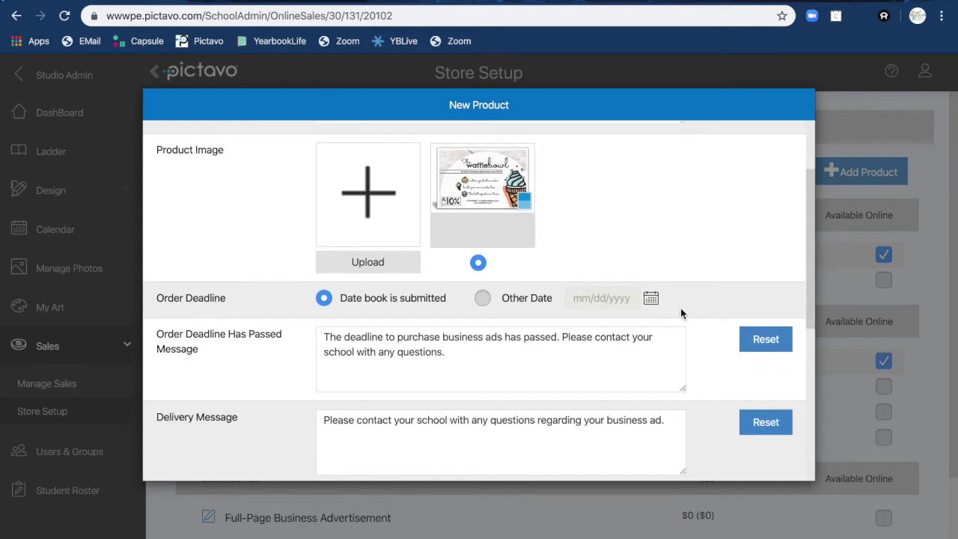
scroll(681, 309, "down", 1)
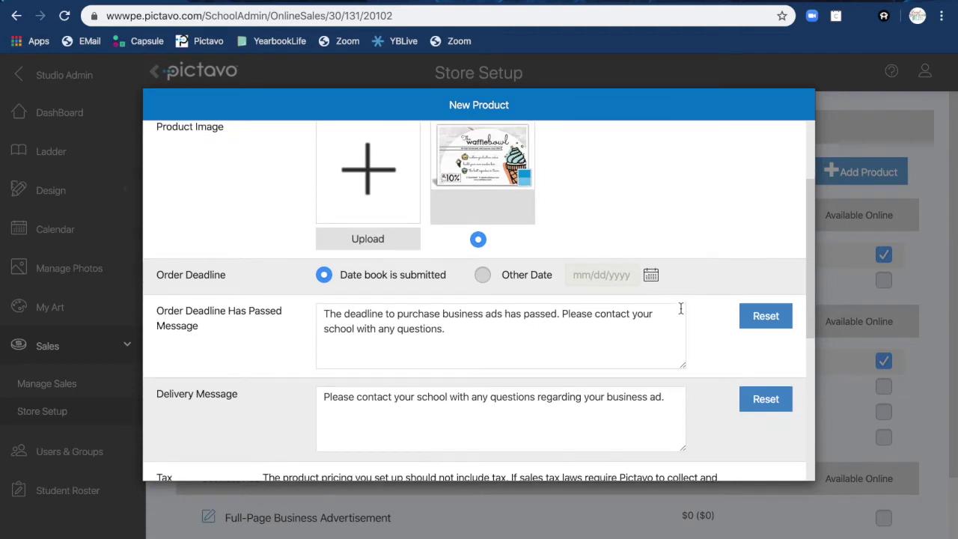
scroll(681, 313, "down", 1)
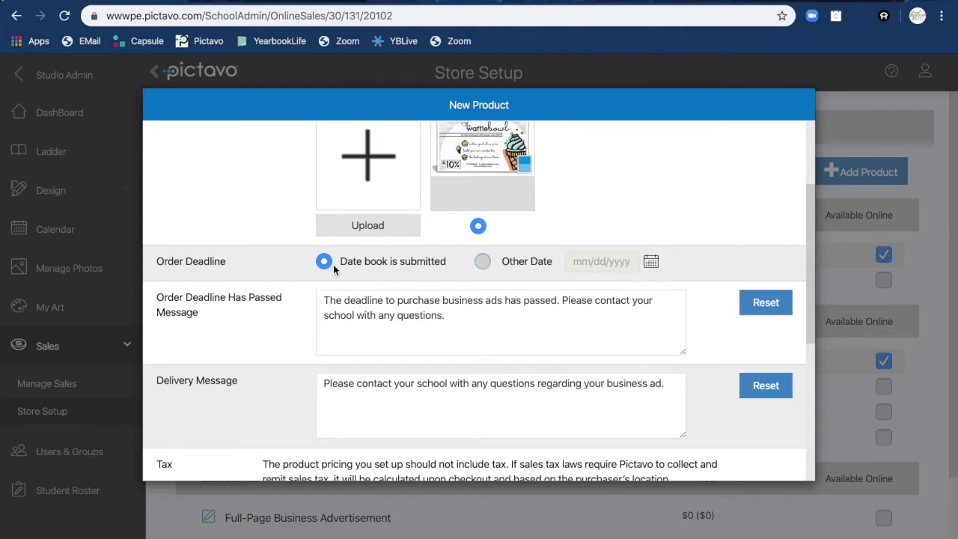
Switch the new product's order deadline to Other Date and view the date calendar without picking a day.
left_click(483, 263)
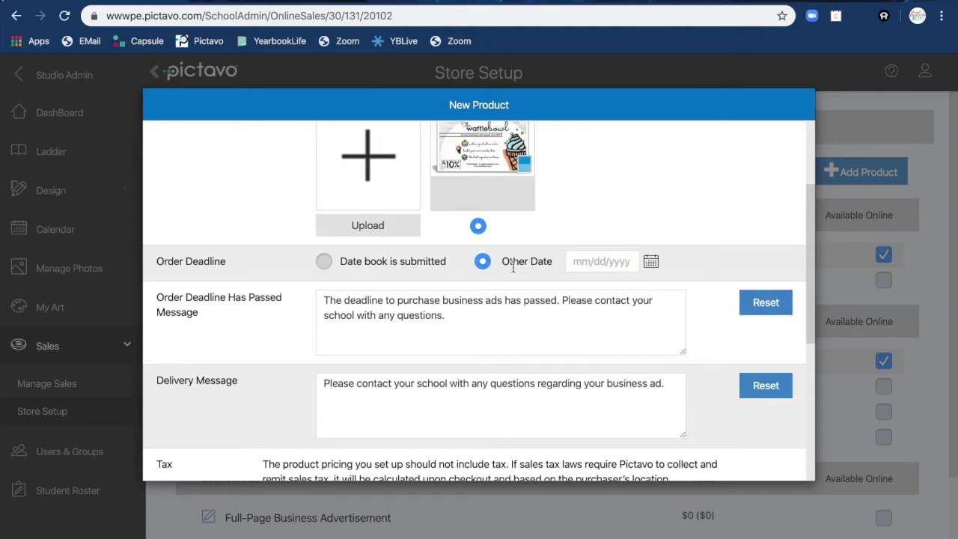
left_click(651, 262)
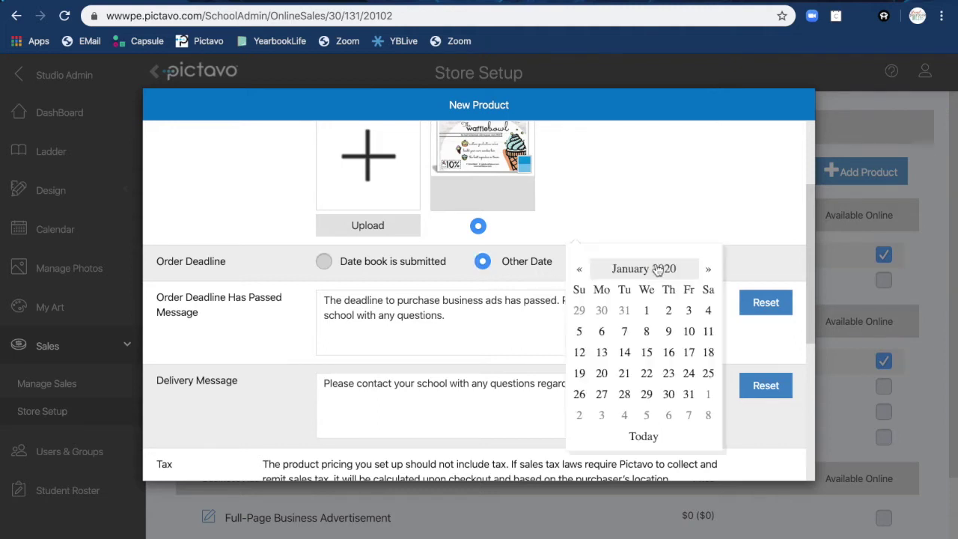
left_click(536, 278)
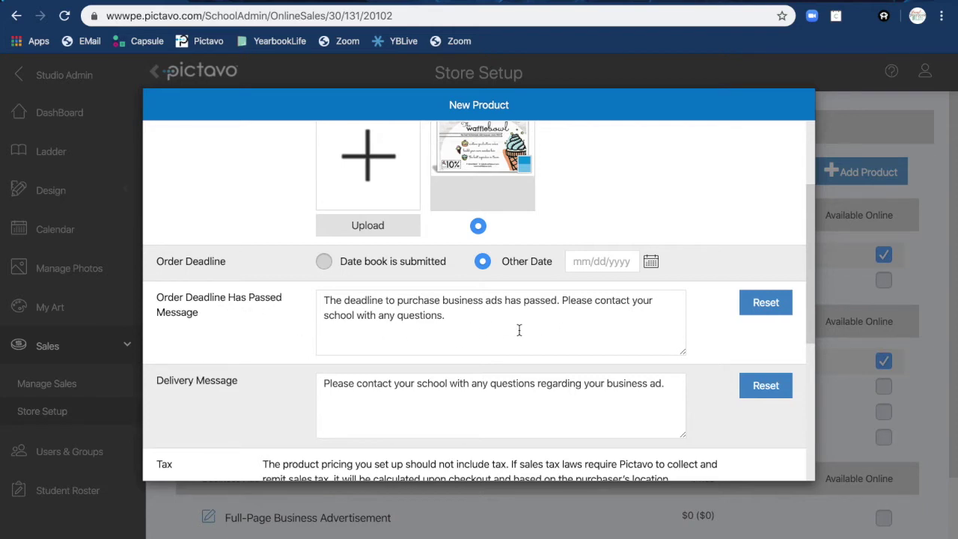
Review the deadline and delivery messages, and set the new product's Price in the Cart to $40, based on what the customer pays.
scroll(537, 332, "down", 1)
scroll(536, 331, "down", 1)
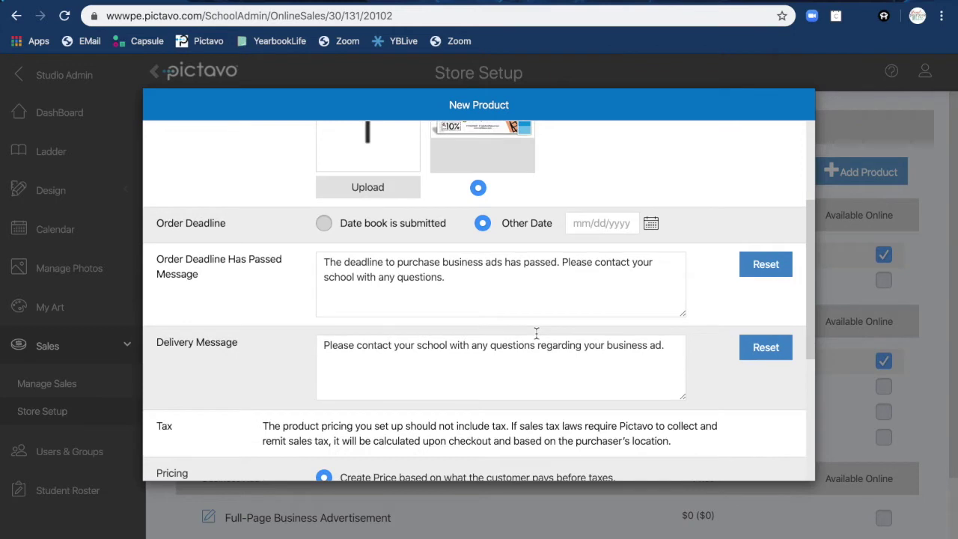
scroll(437, 372, "down", 5)
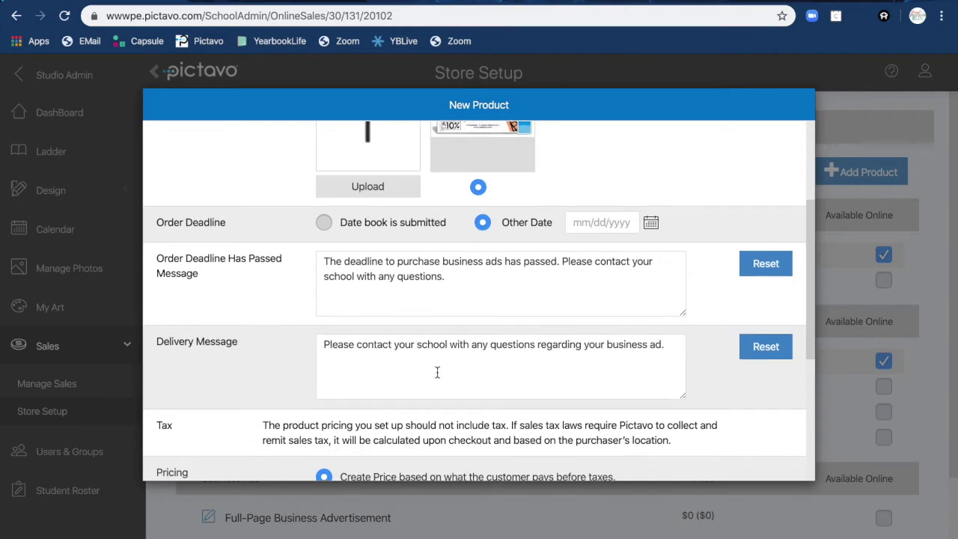
scroll(438, 372, "down", 5)
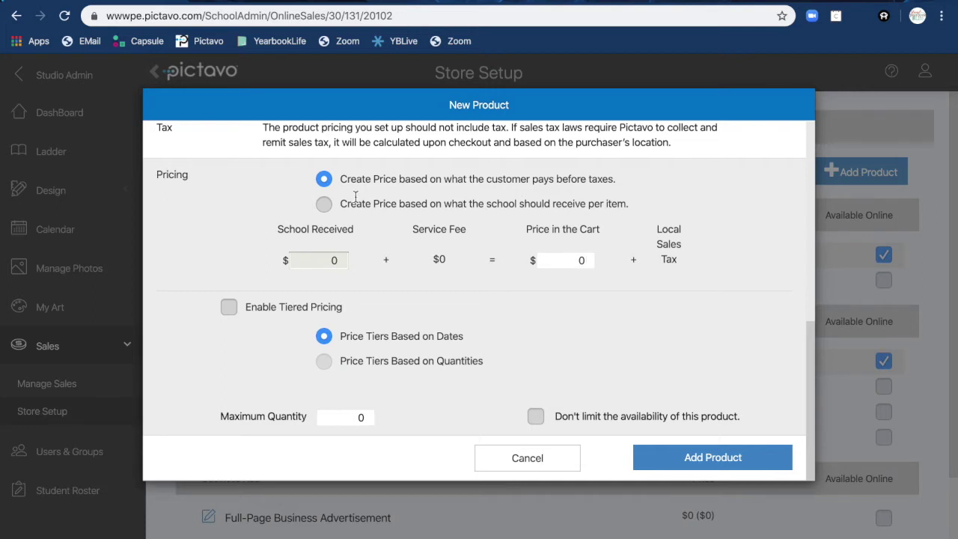
left_click(571, 260)
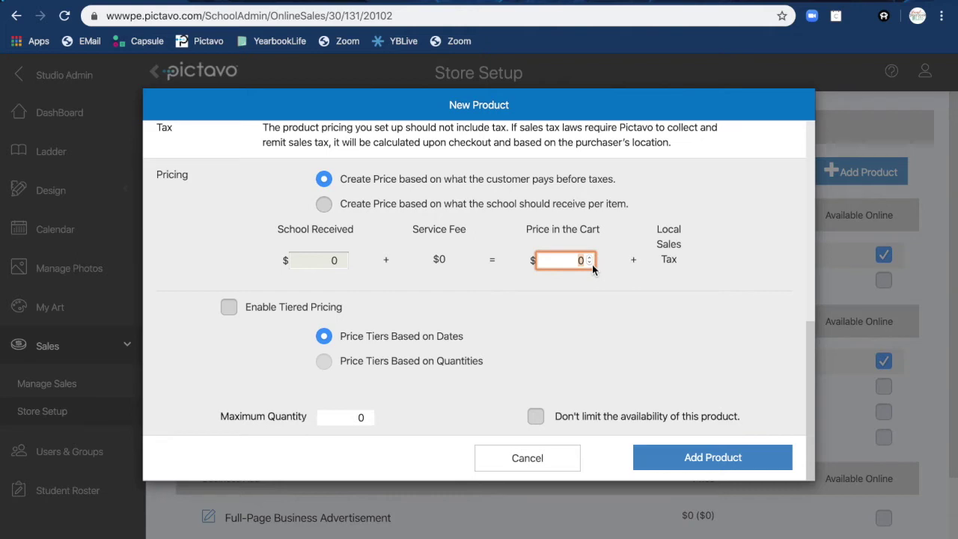
key("BackSpace")
type("40")
Base the product's price on what the school should receive per item and set School Received to $40.
left_click(324, 207)
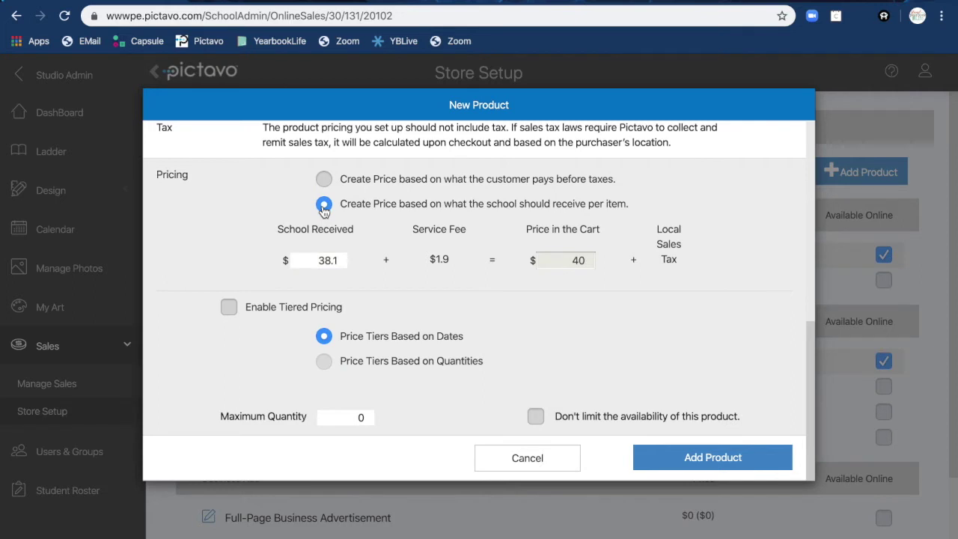
left_click_drag(318, 260, 354, 267)
type("40")
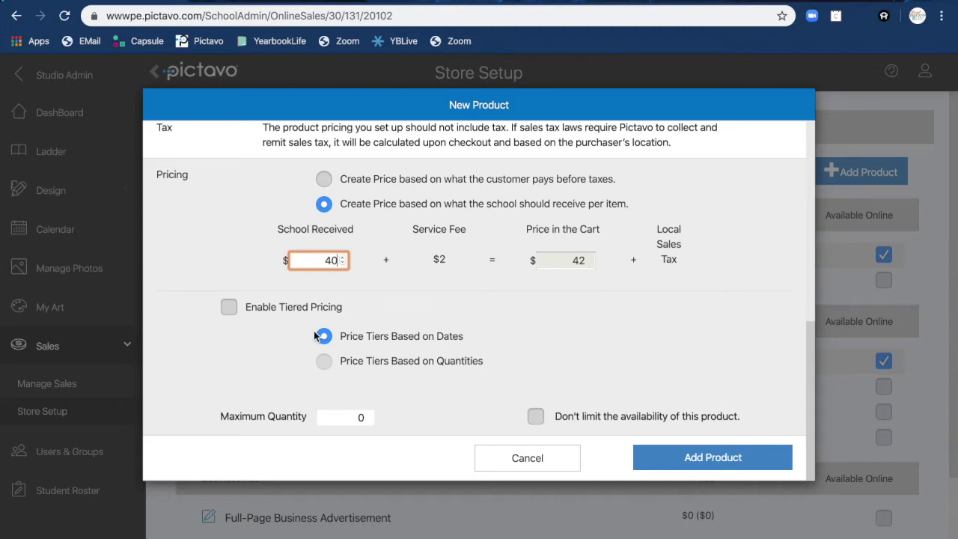
Enable tiered pricing based on dates and add a tier for products sold on or before 01/31/2020.
left_click(249, 307)
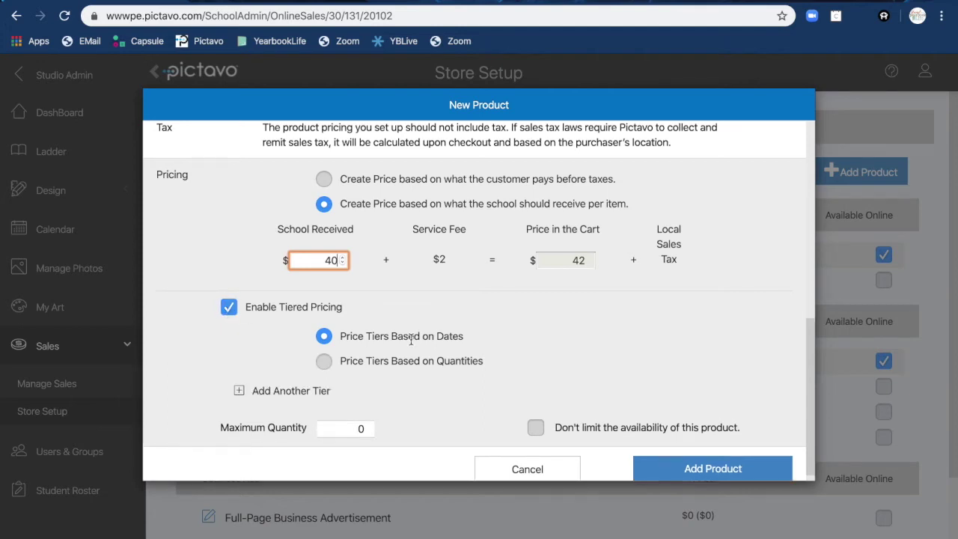
scroll(512, 377, "down", 1)
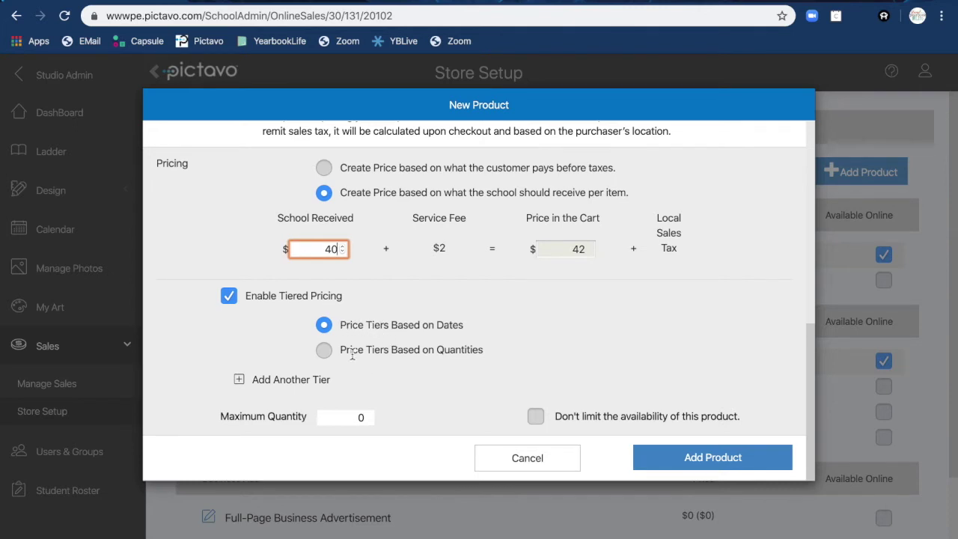
left_click(279, 380)
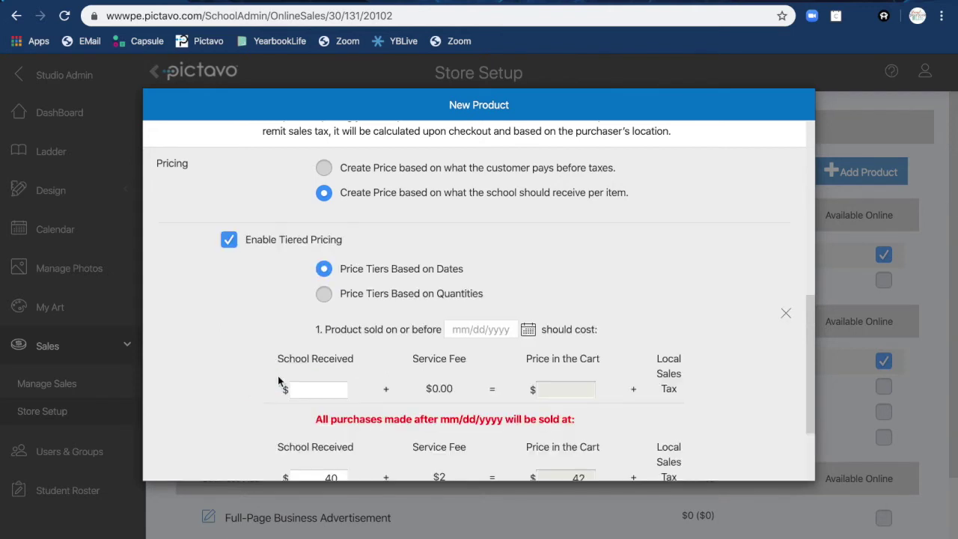
left_click(529, 329)
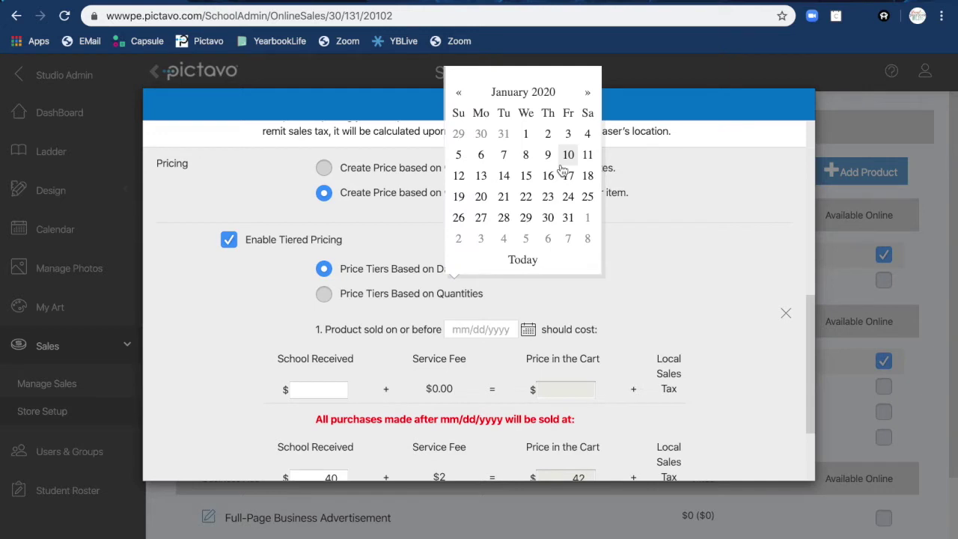
left_click(568, 218)
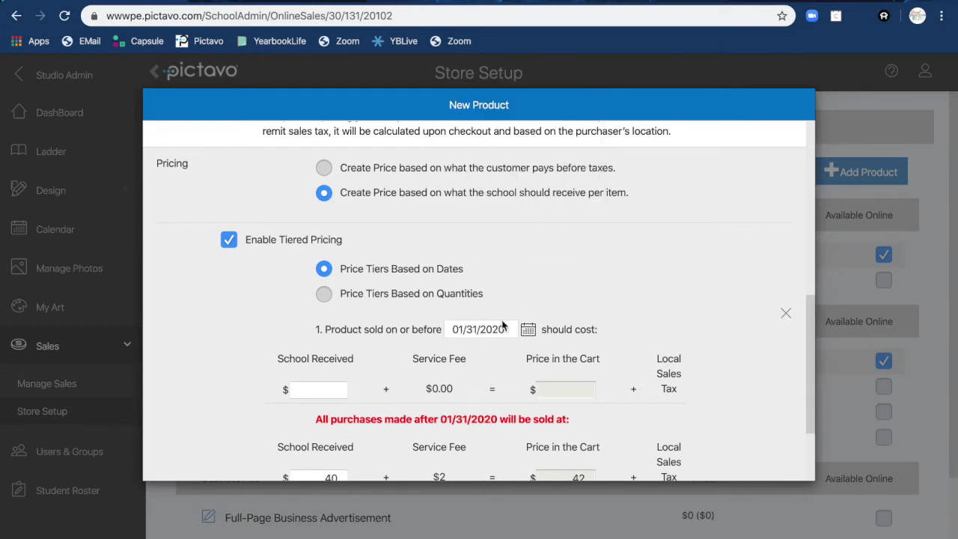
Set School Received to $40 for the 01/31/2020 tier and to $50 for all purchases made after that date.
scroll(366, 358, "down", 2)
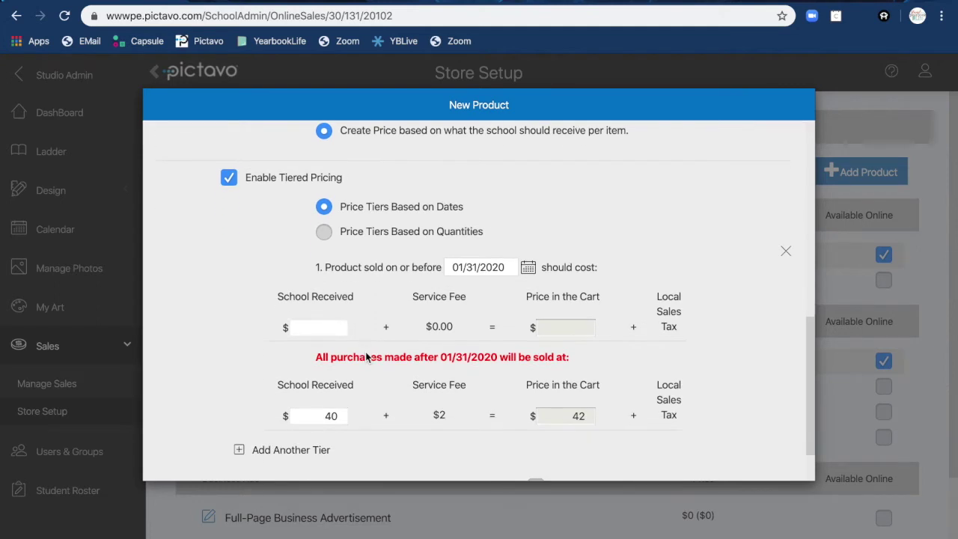
scroll(367, 357, "down", 1)
left_click(313, 296)
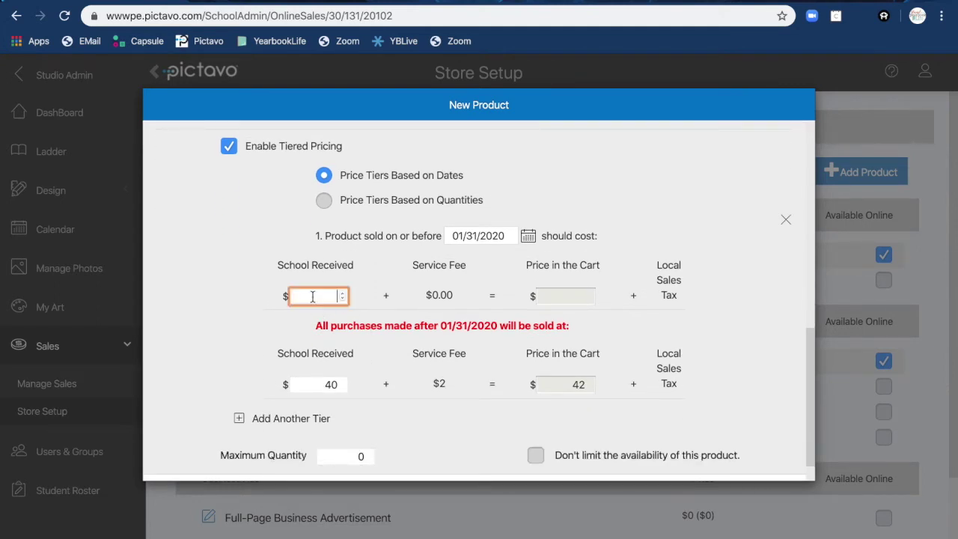
type("40")
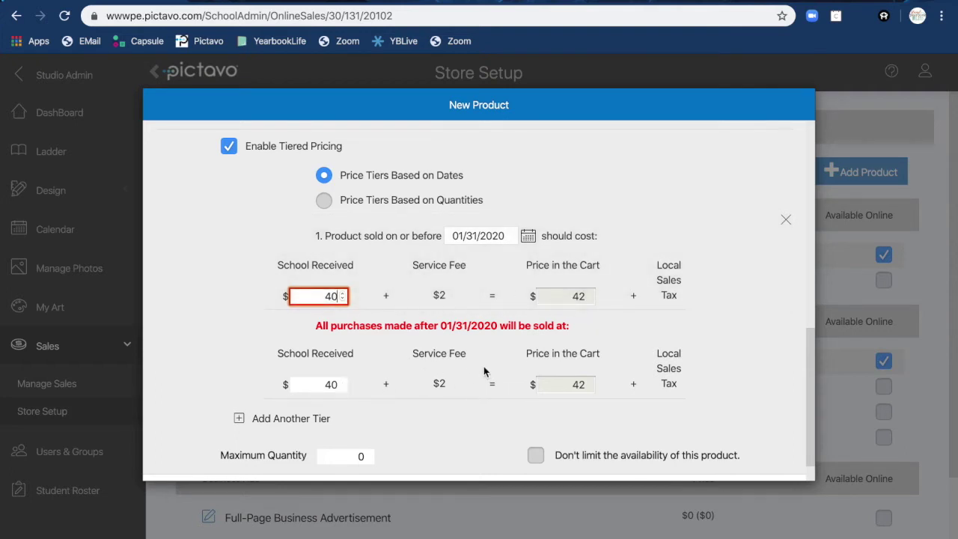
scroll(375, 395, "down", 2)
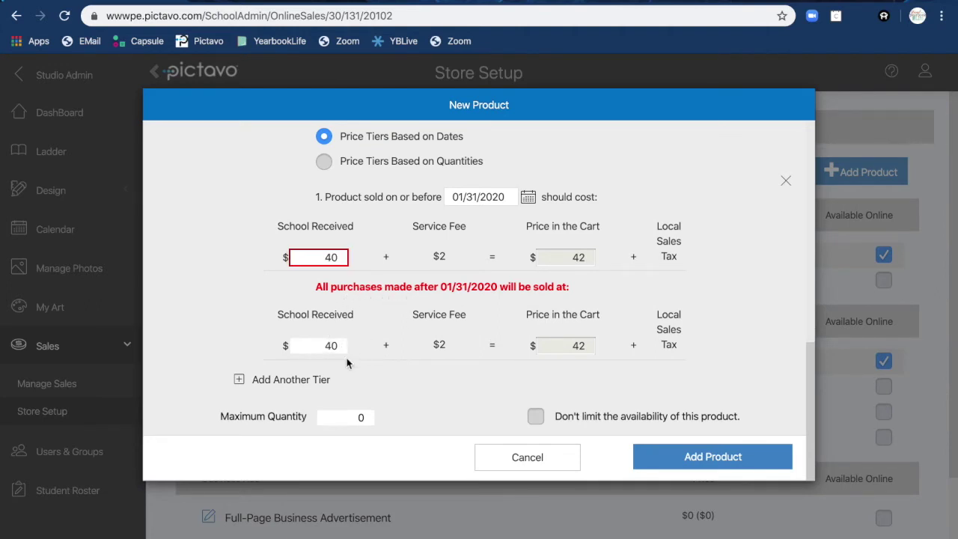
left_click(323, 346)
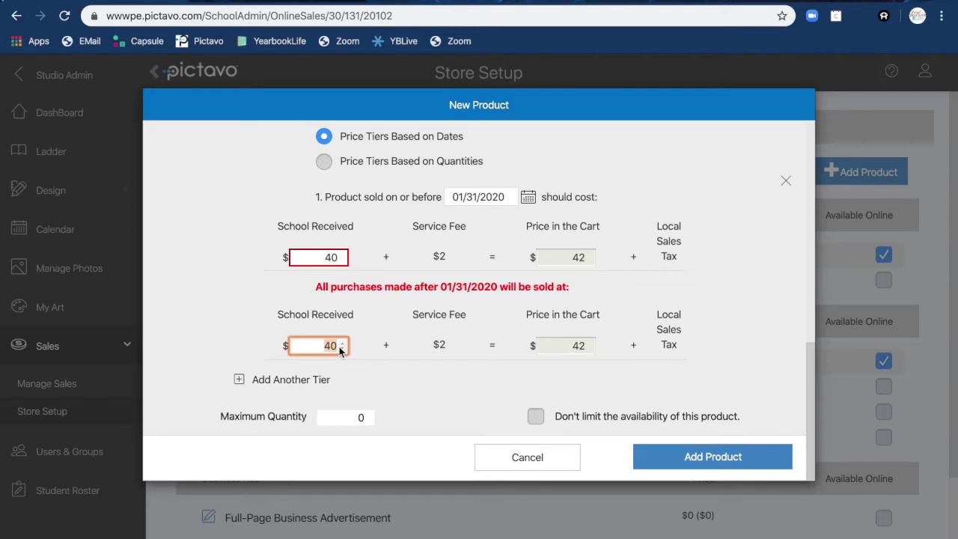
key("BackSpace")
key("BackSpace")
type("50")
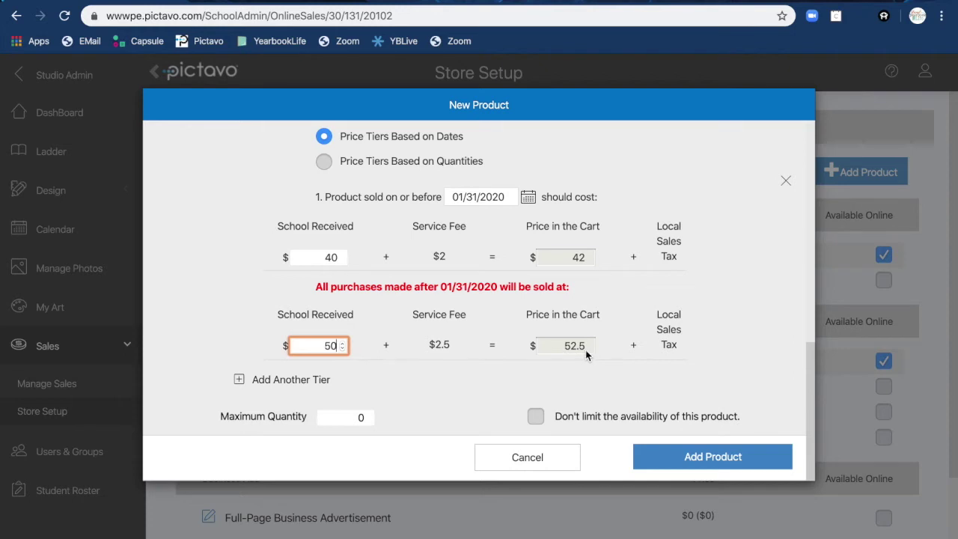
Base the price on what the customer pays before taxes and set the cart price for purchases after 01/31/2020 to $55.
scroll(503, 301, "up", 2)
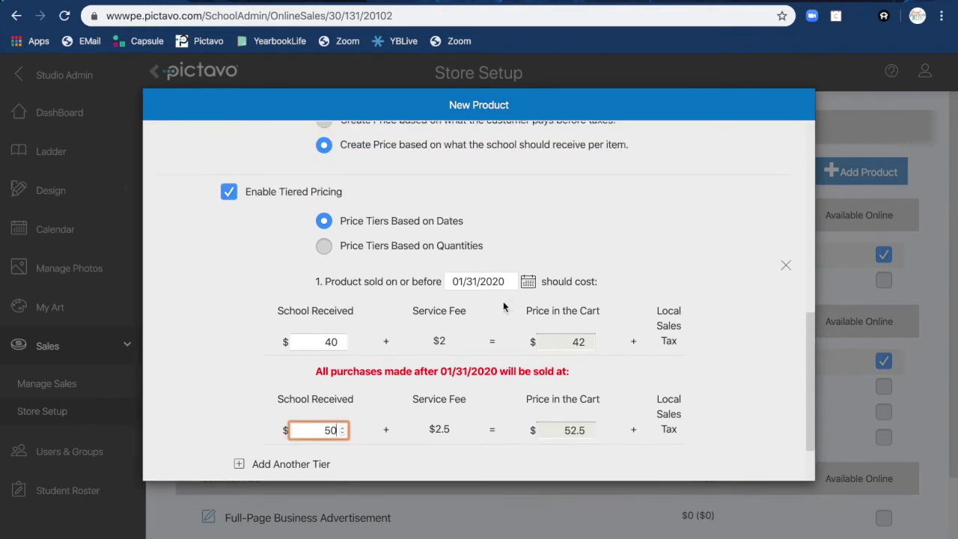
scroll(520, 370, "down", 1)
scroll(524, 371, "up", 1)
scroll(525, 371, "up", 1)
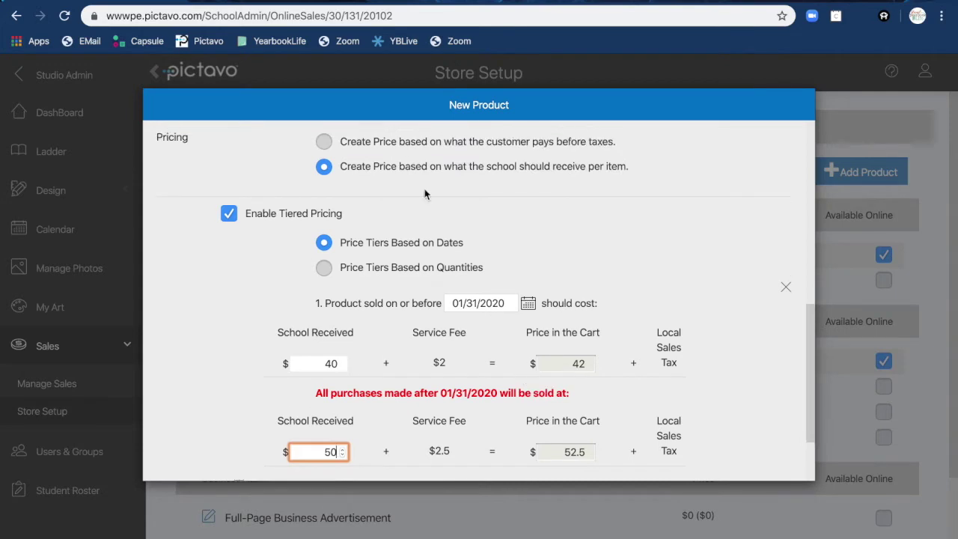
left_click(324, 142)
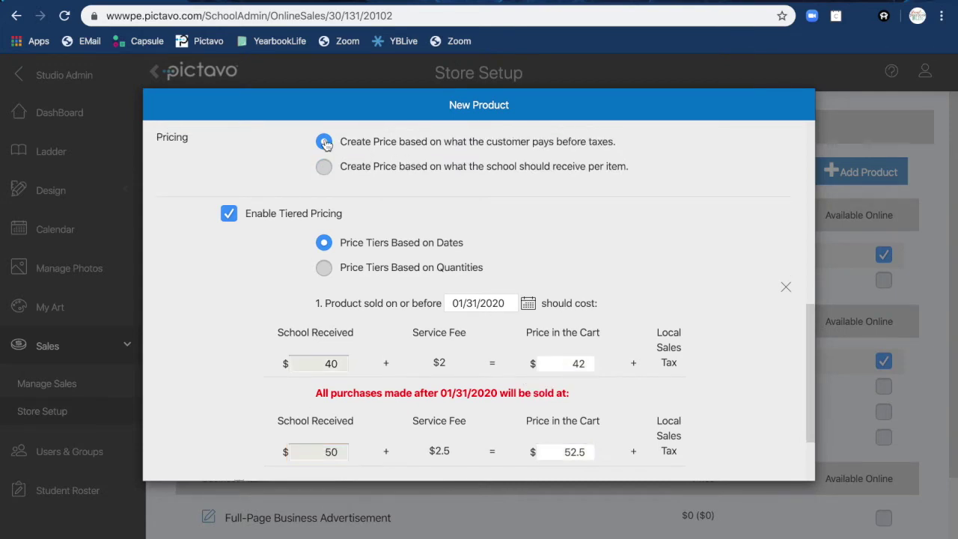
scroll(515, 352, "down", 1)
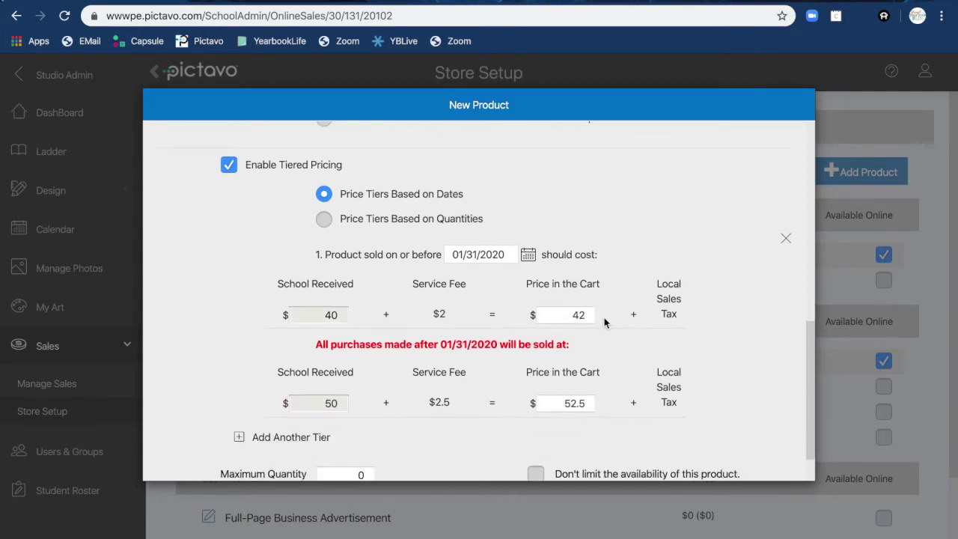
left_click(573, 403)
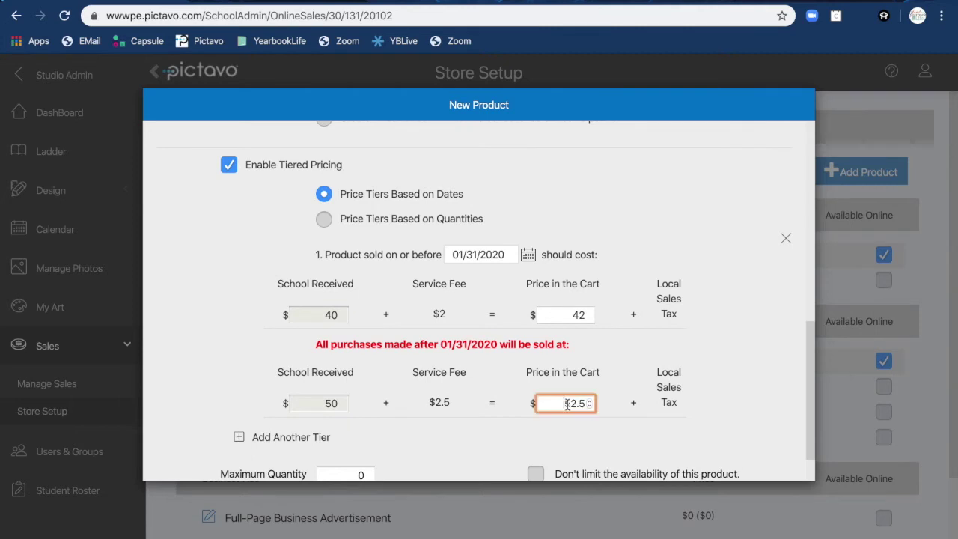
type("54")
type("5")
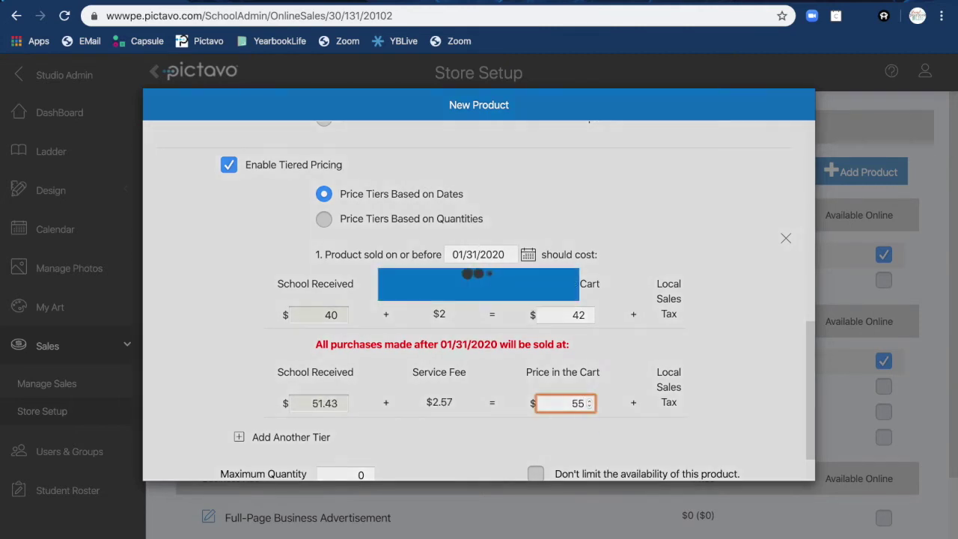
Try a maximum quantity of 16, and choose not to limit the availability of the product.
scroll(605, 412, "down", 1)
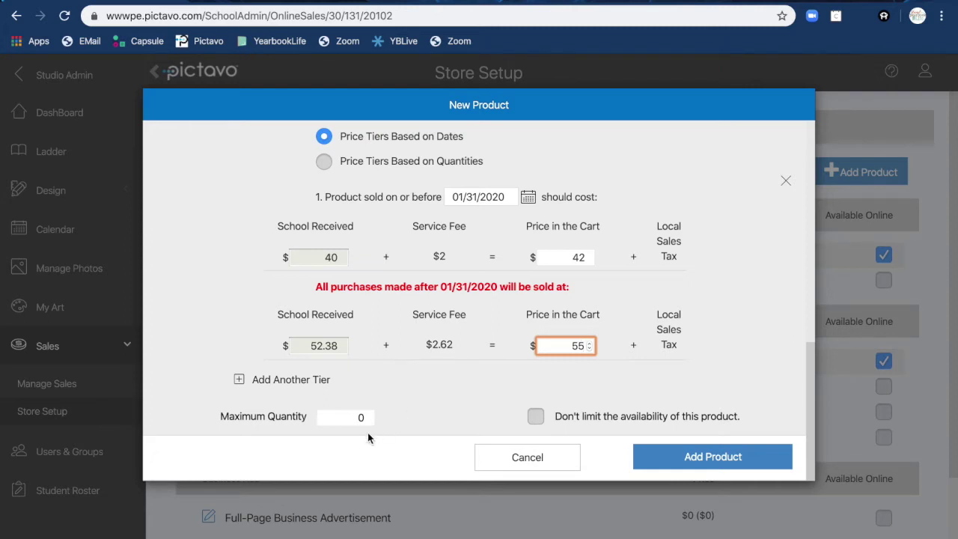
left_click(354, 418)
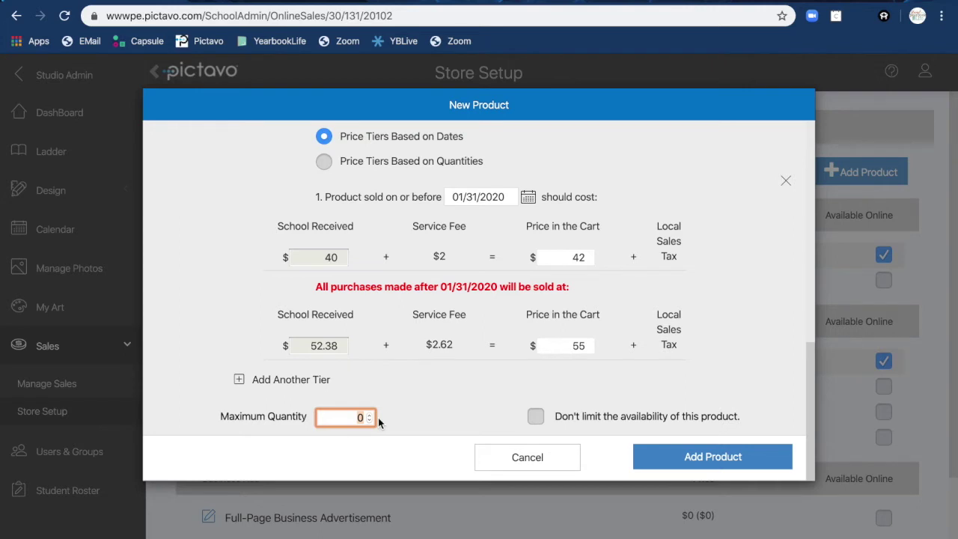
type("16")
left_click(536, 417)
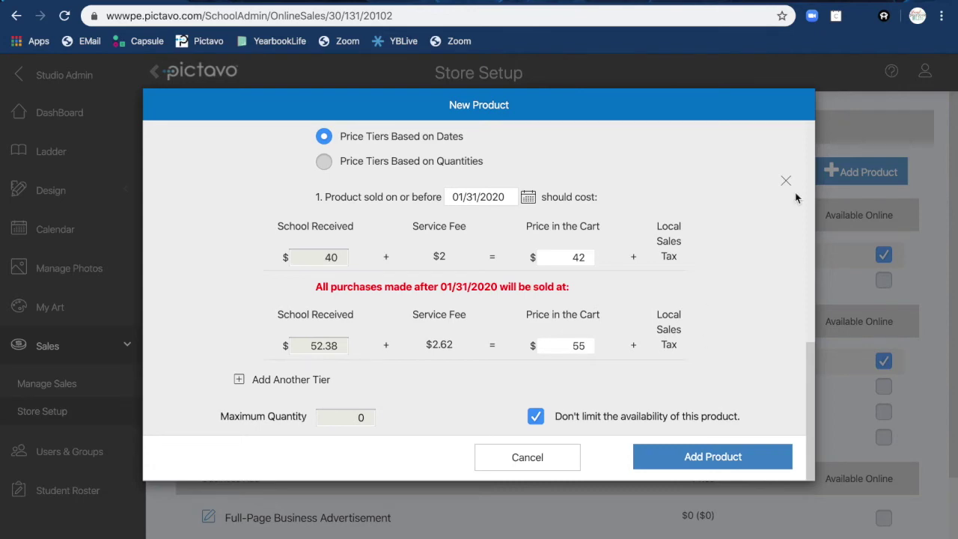
Look back over the new product's settings, and cancel the product and discard its changes.
scroll(768, 150, "up", 5)
scroll(770, 152, "up", 5)
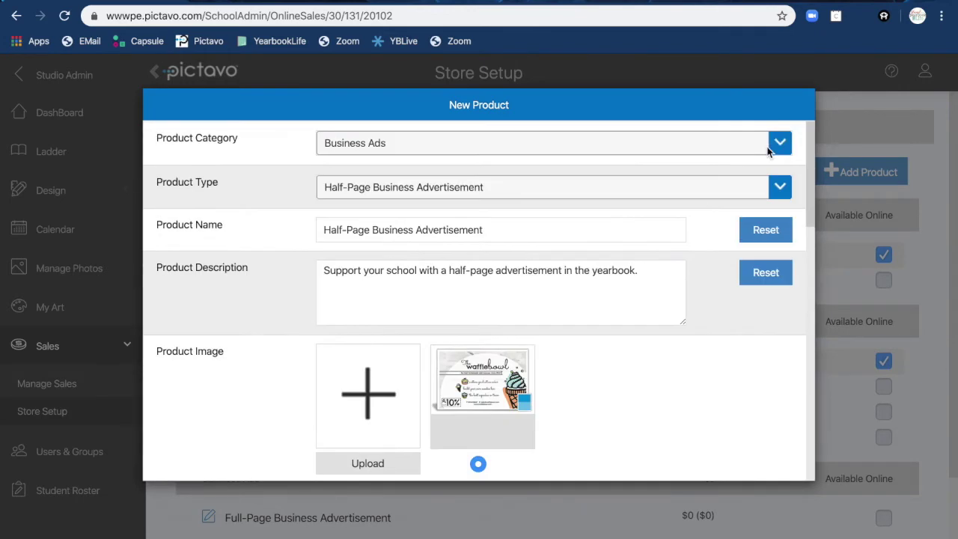
scroll(737, 371, "down", 10)
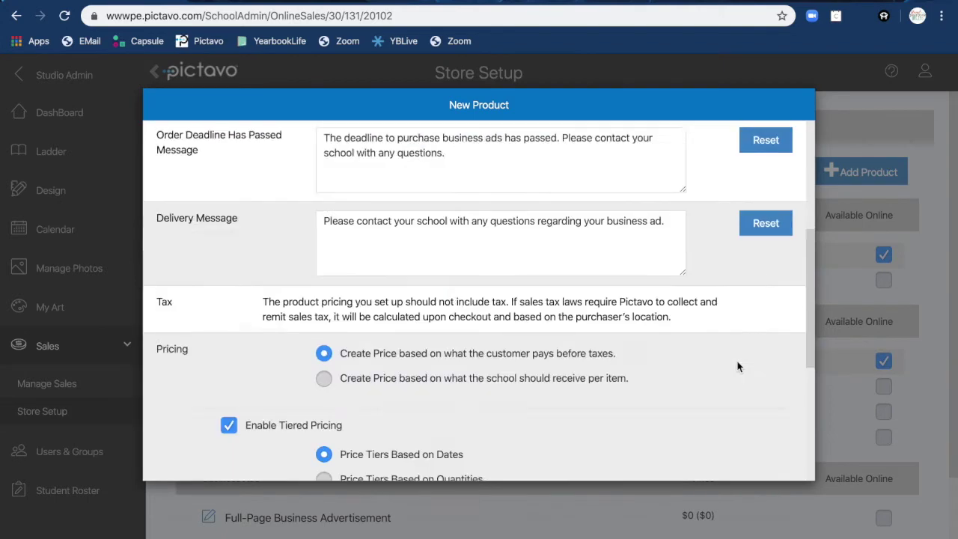
left_click(545, 459)
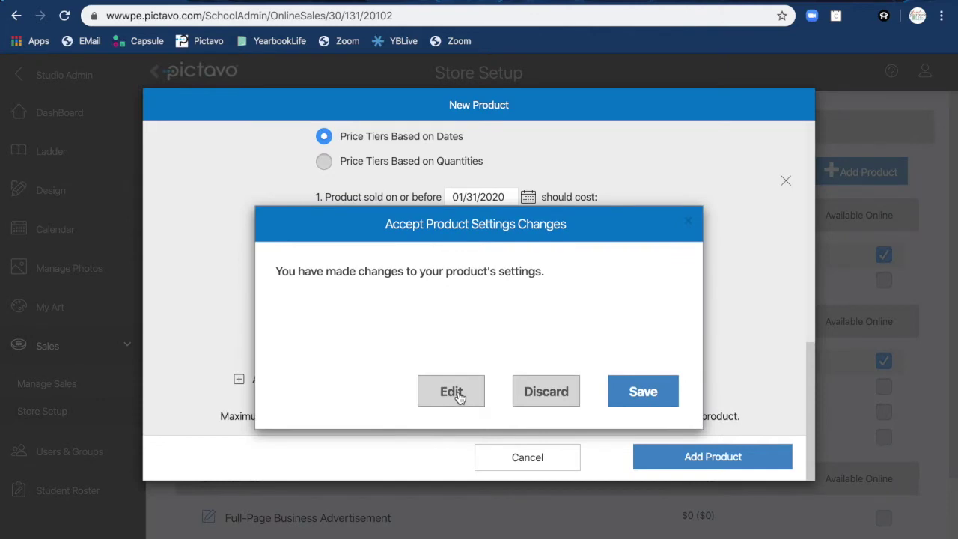
left_click(534, 398)
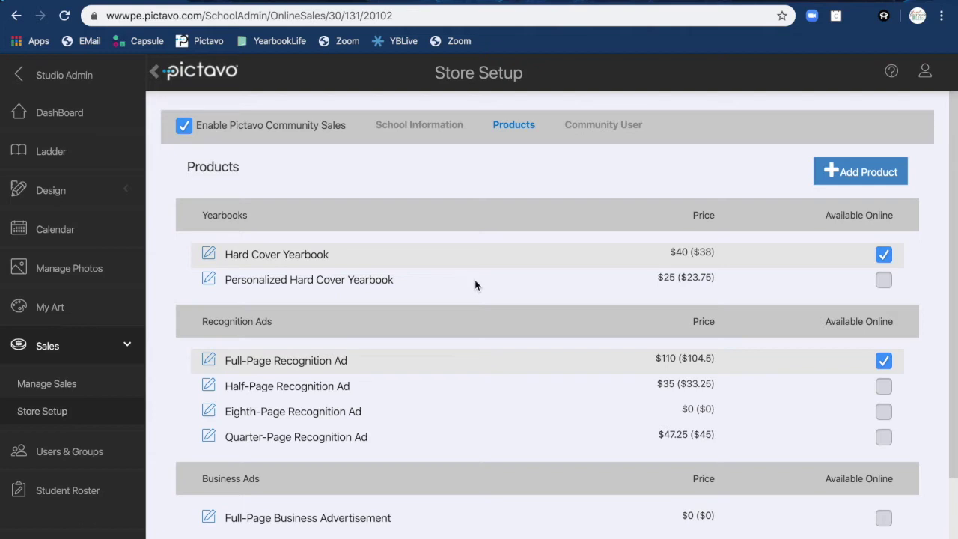
Look over the store's product list, and open Manage Sales to review the product sales totals and the orders table.
scroll(475, 283, "down", 3)
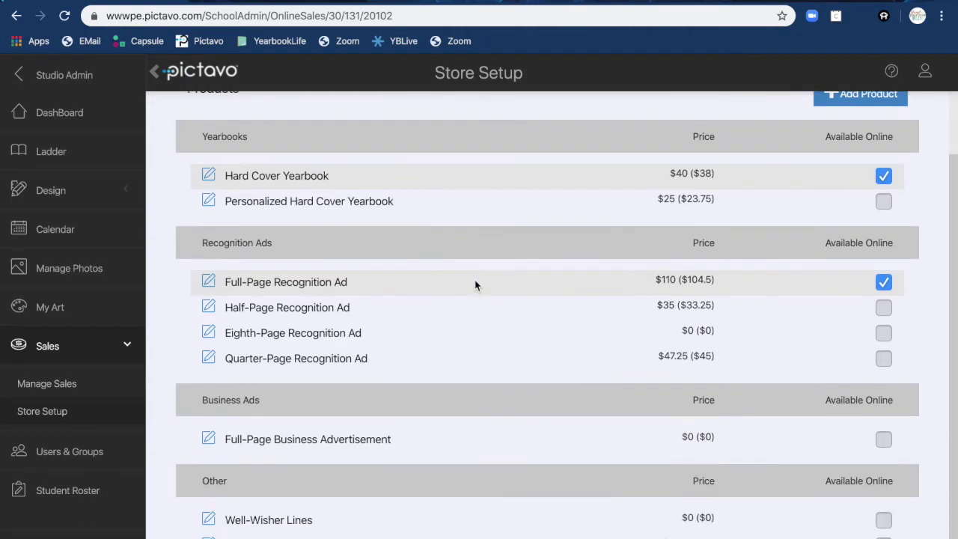
scroll(662, 215, "up", 2)
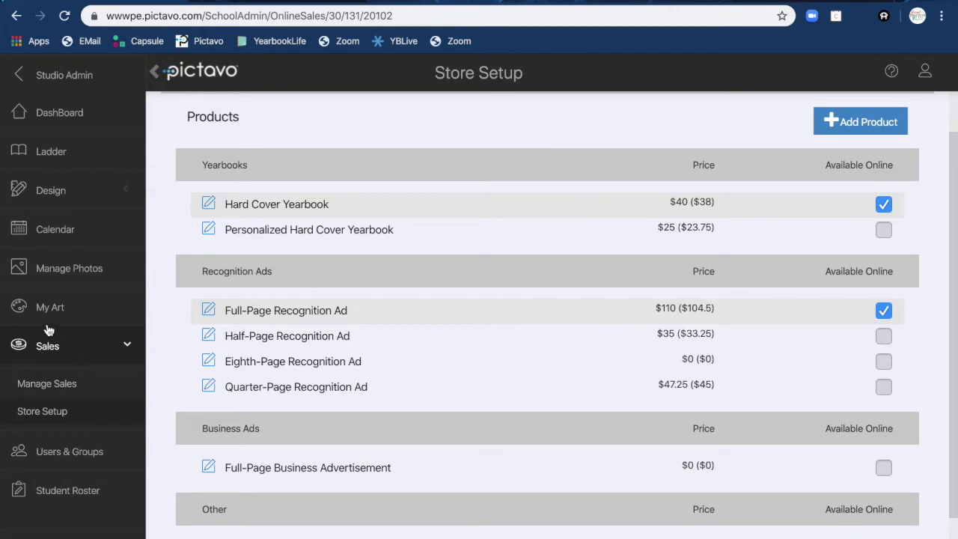
left_click(45, 387)
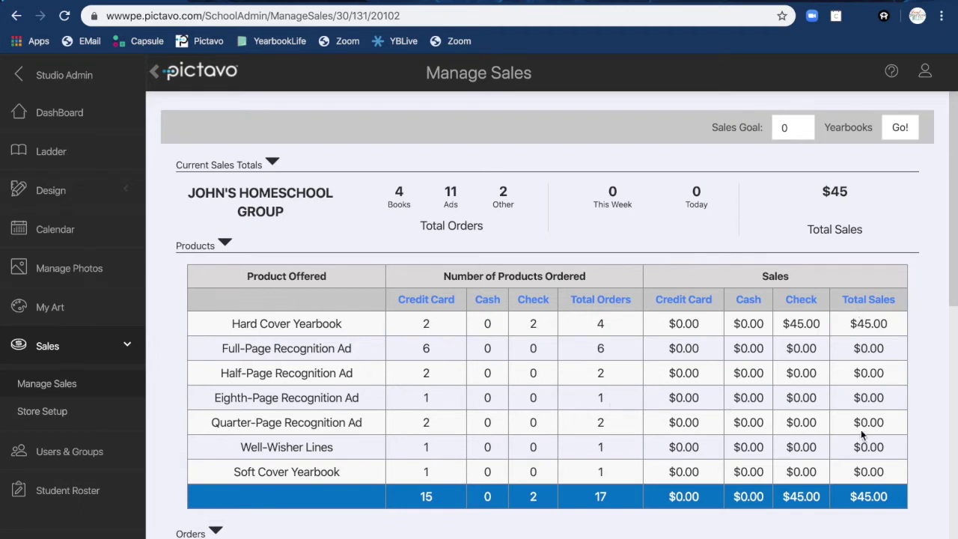
scroll(859, 440, "down", 1)
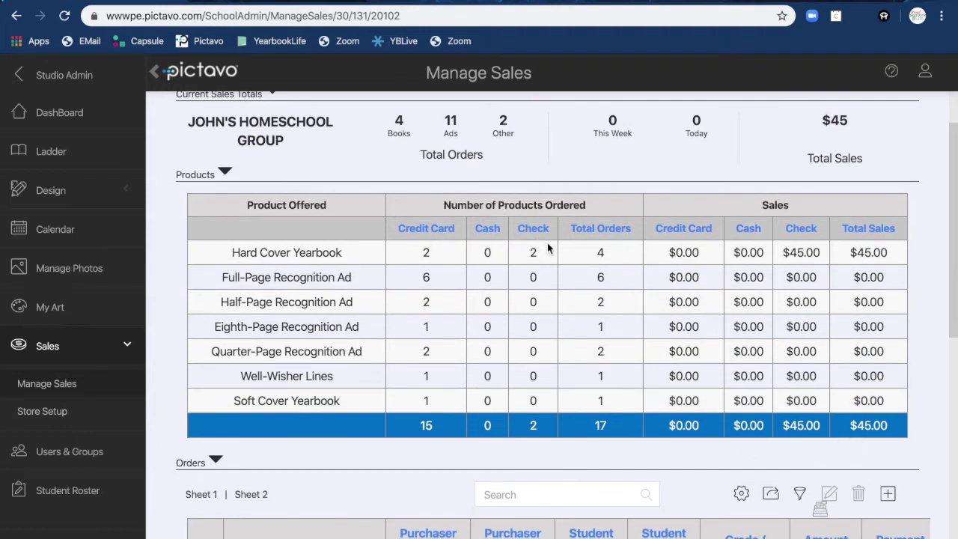
scroll(625, 319, "down", 2)
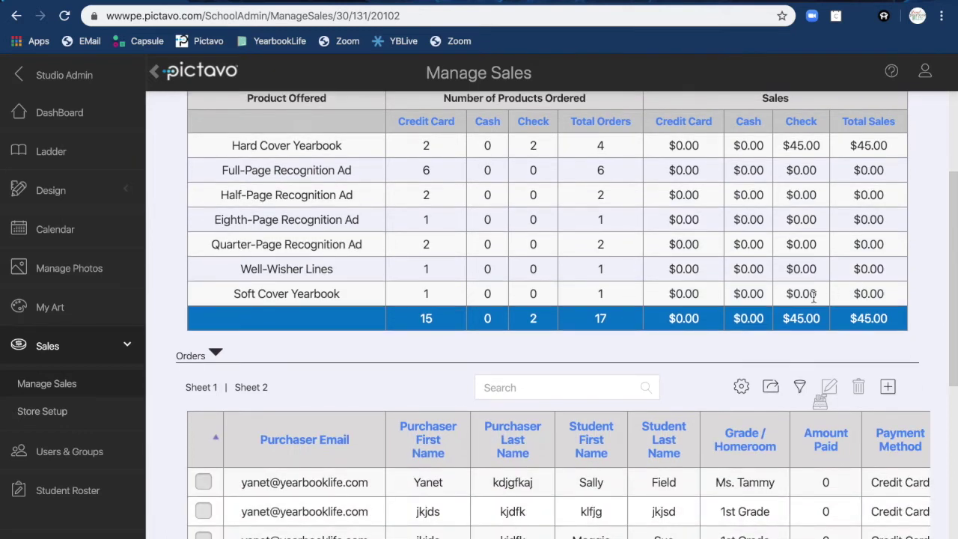
Look over the orders table, view its Sheet 2 columns, and return to Sheet 1.
scroll(709, 362, "down", 3)
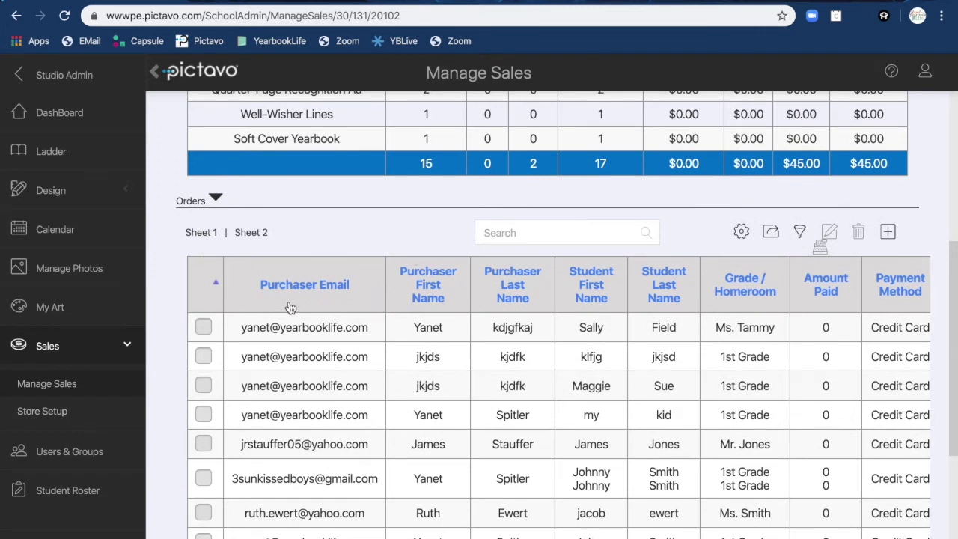
left_click(251, 235)
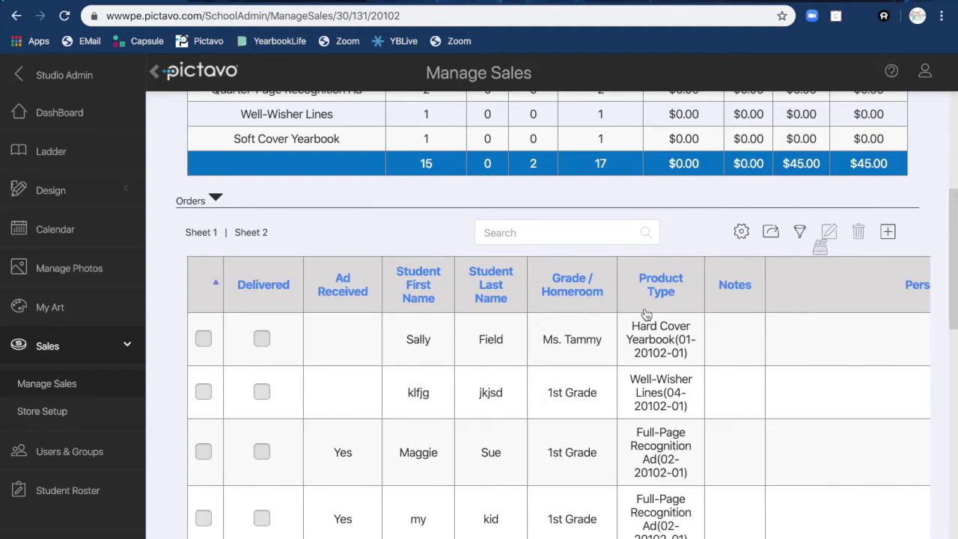
left_click(207, 235)
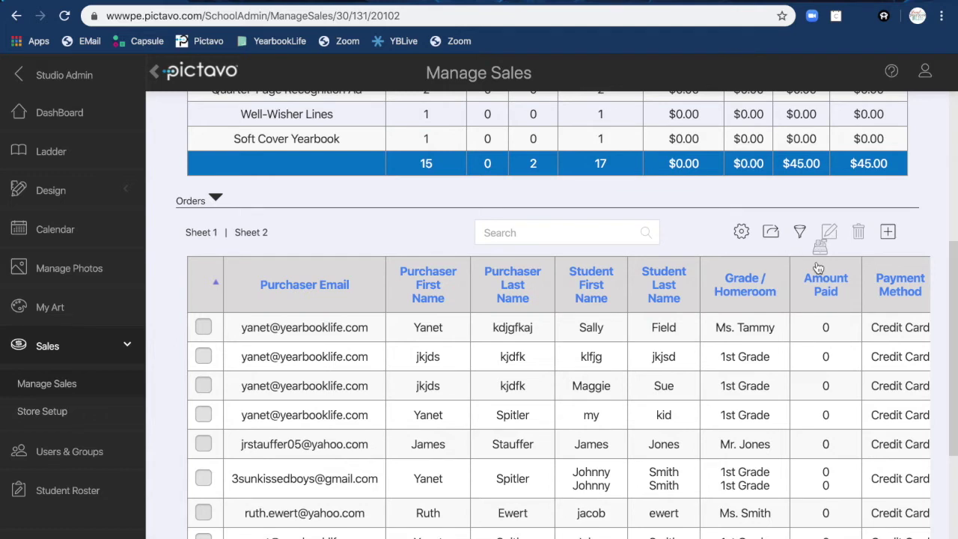
Open a new order form, examine its fields and Grade/Homeroom choices, and cancel it without adding an order.
left_click(888, 233)
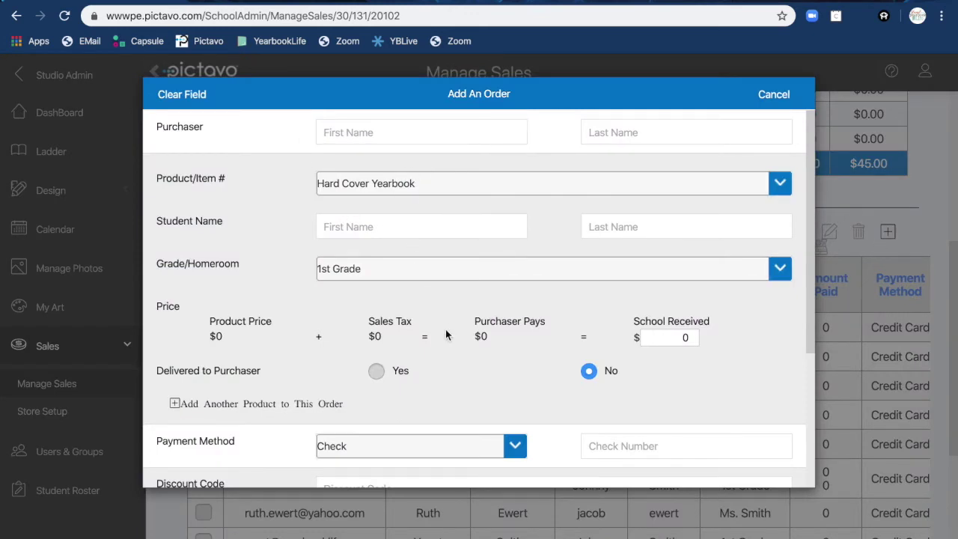
scroll(445, 334, "down", 2)
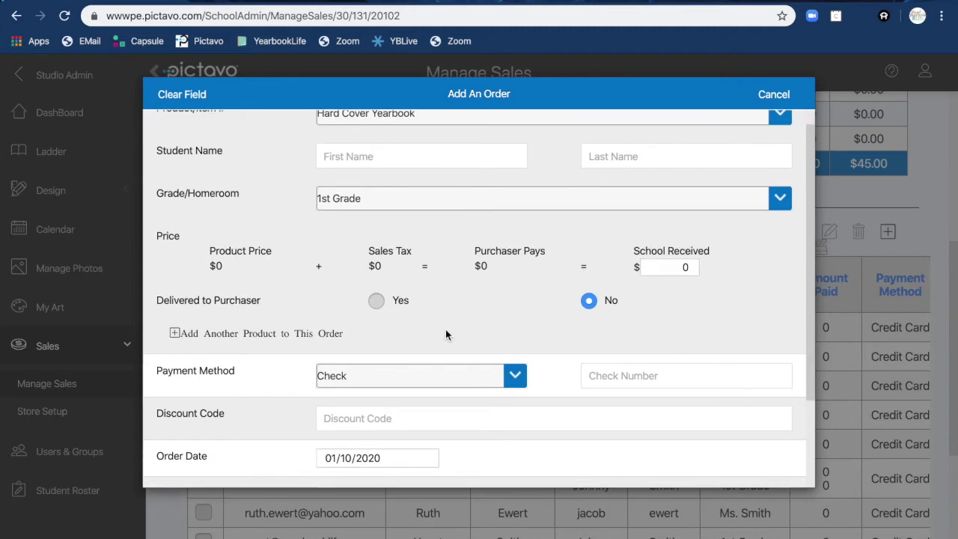
left_click(778, 199)
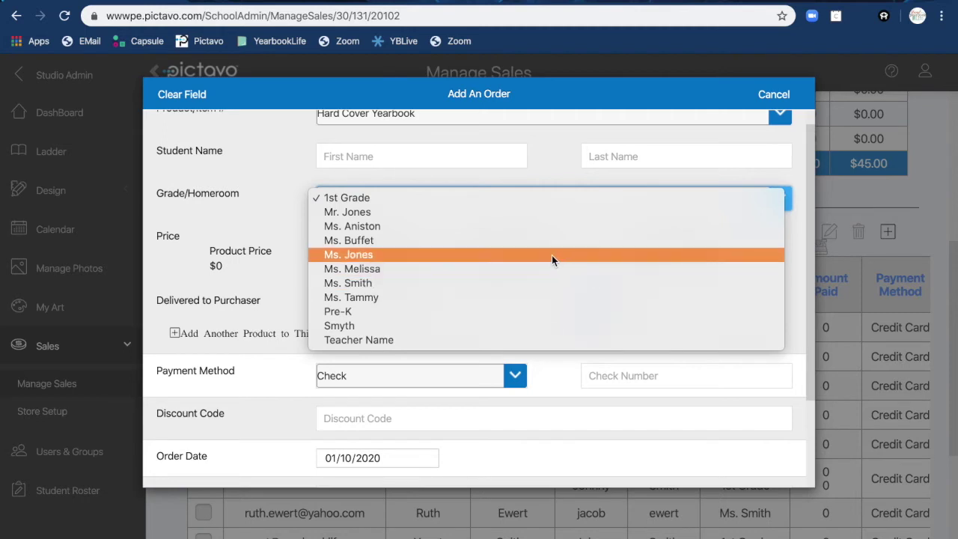
left_click(262, 215)
scroll(441, 385, "down", 2)
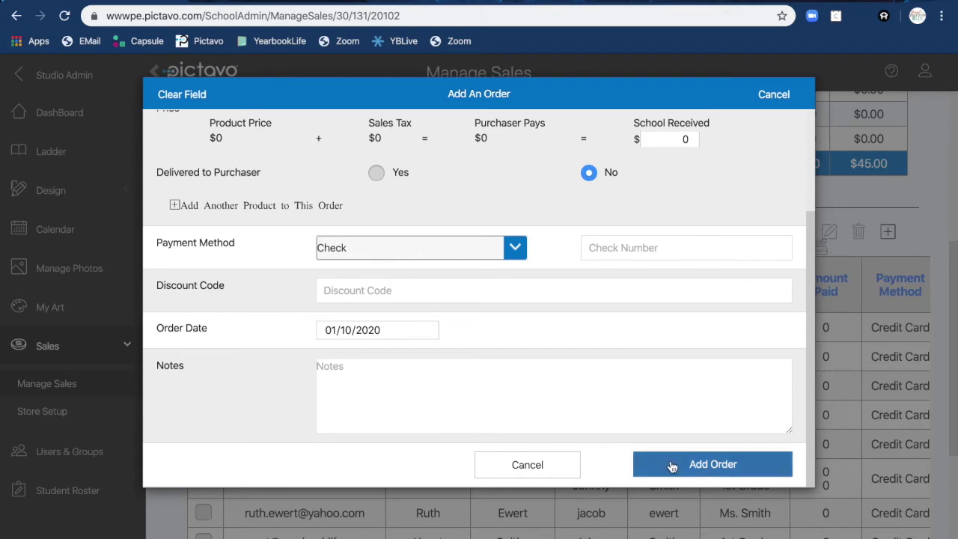
left_click(553, 470)
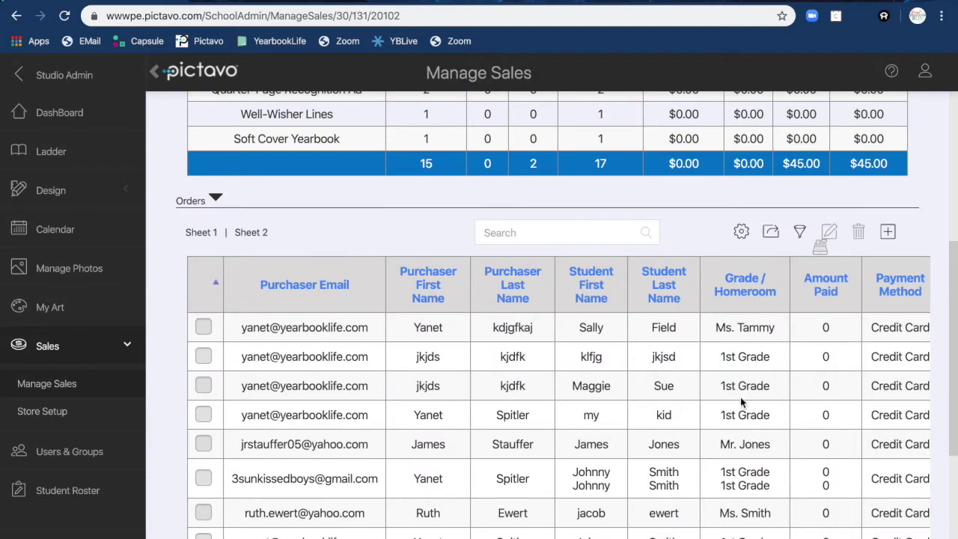
Export the orders table and go back over the current sales totals.
scroll(741, 398, "down", 1)
scroll(740, 402, "down", 1)
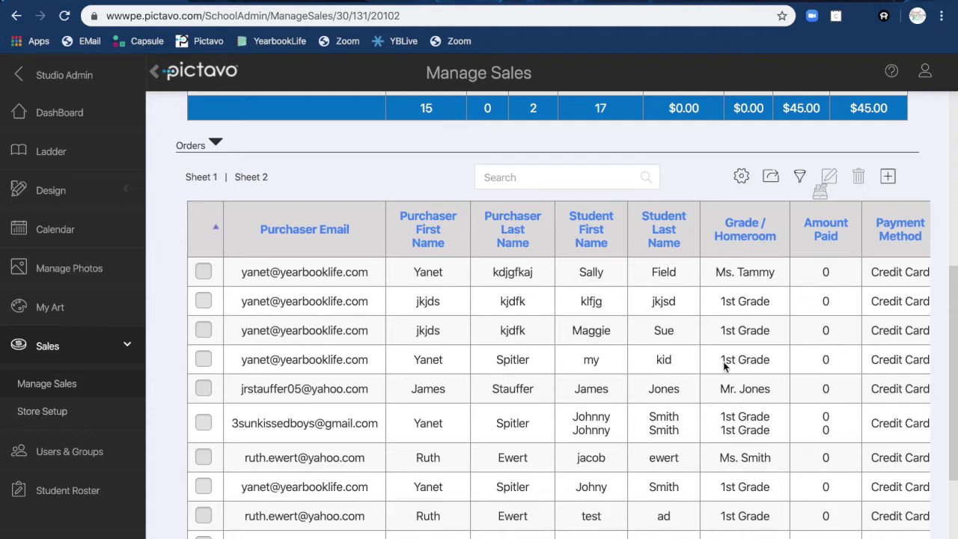
left_click(772, 185)
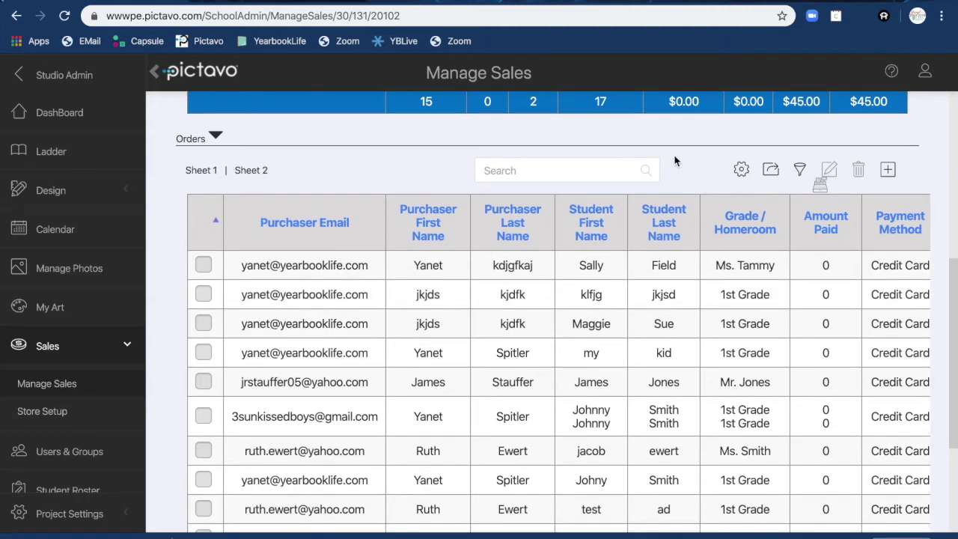
scroll(662, 131, "up", 2)
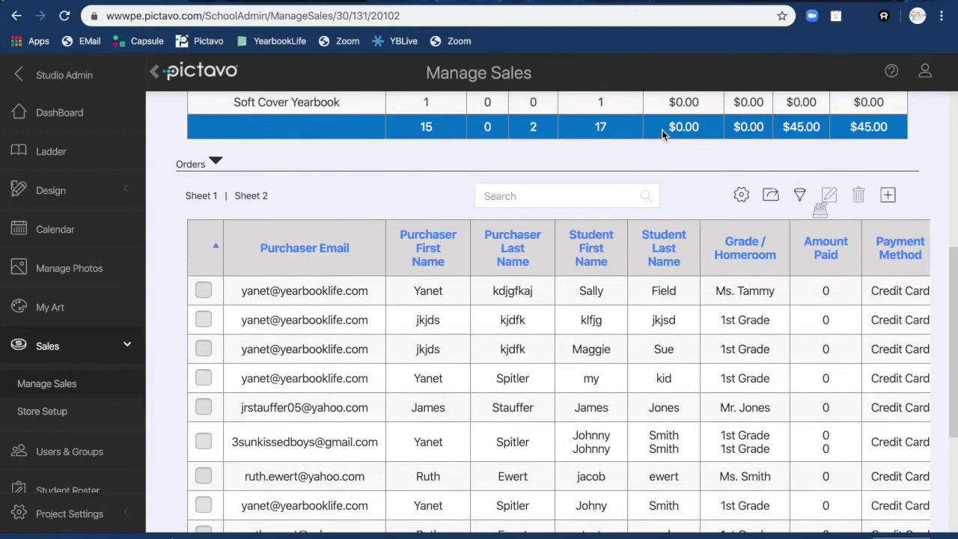
scroll(662, 130, "up", 3)
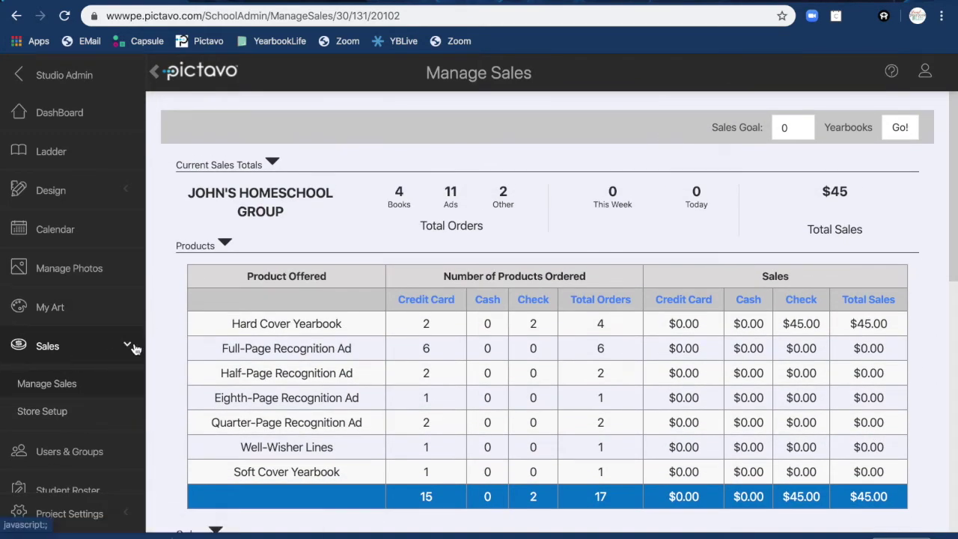
Open Manage Photos, look over the Shared Photos albums, and return to the photo categories.
left_click(95, 271)
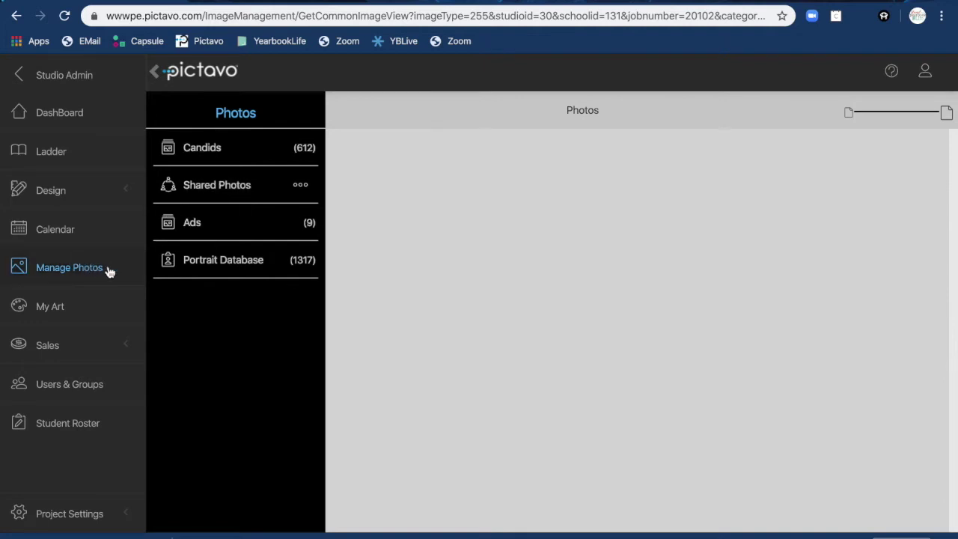
left_click(218, 193)
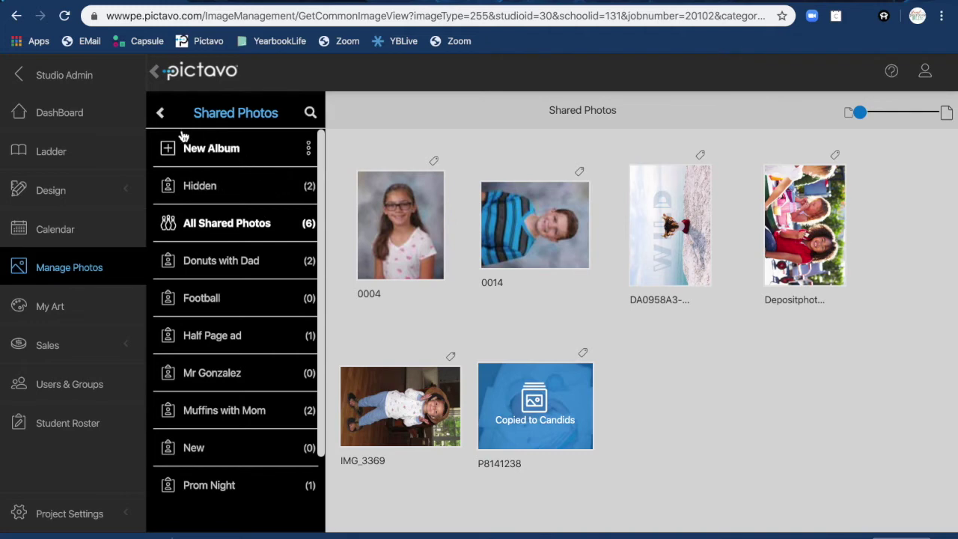
left_click(159, 116)
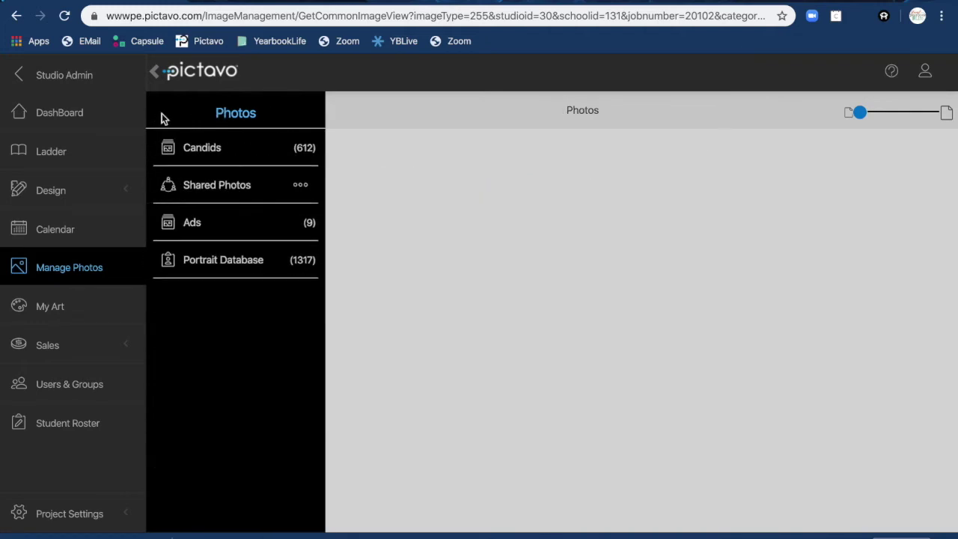
Look over the Candids albums and the available album options, and return to the photo categories.
left_click(206, 150)
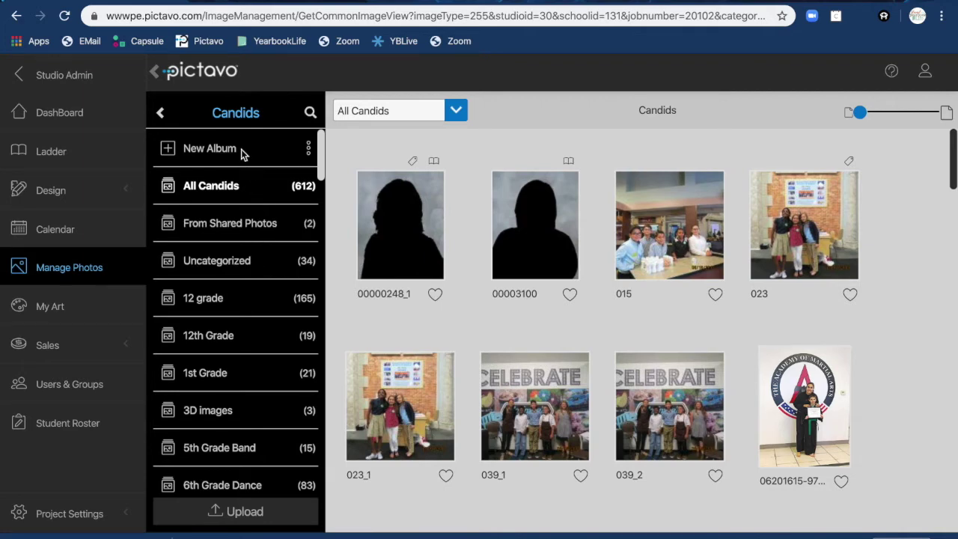
left_click(307, 149)
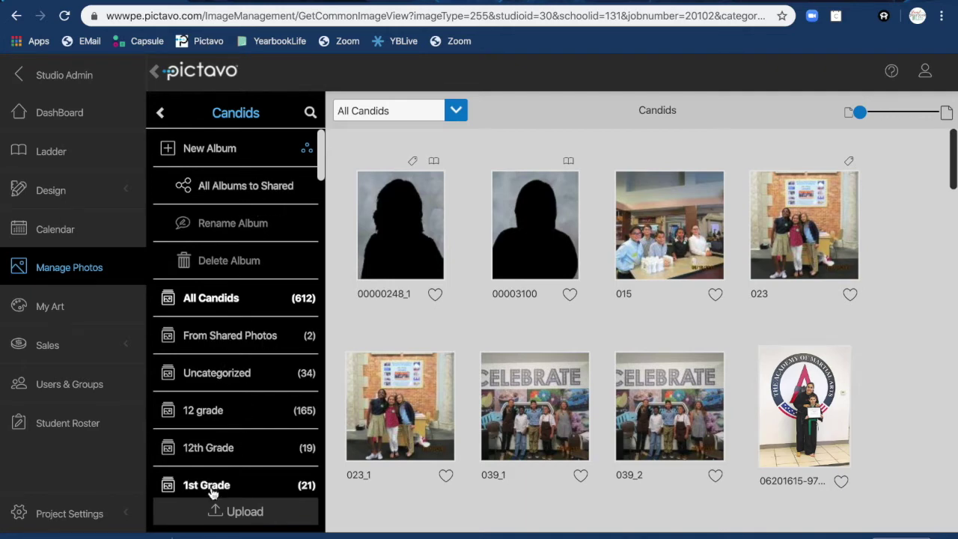
left_click(160, 113)
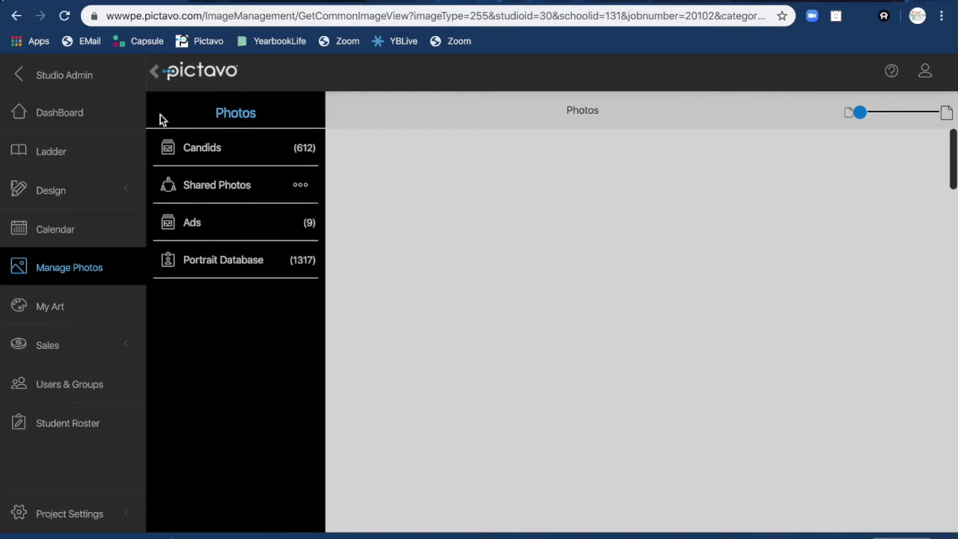
Try moving shared photo 0004 to the 12 grade album, and cancel the move.
left_click(222, 191)
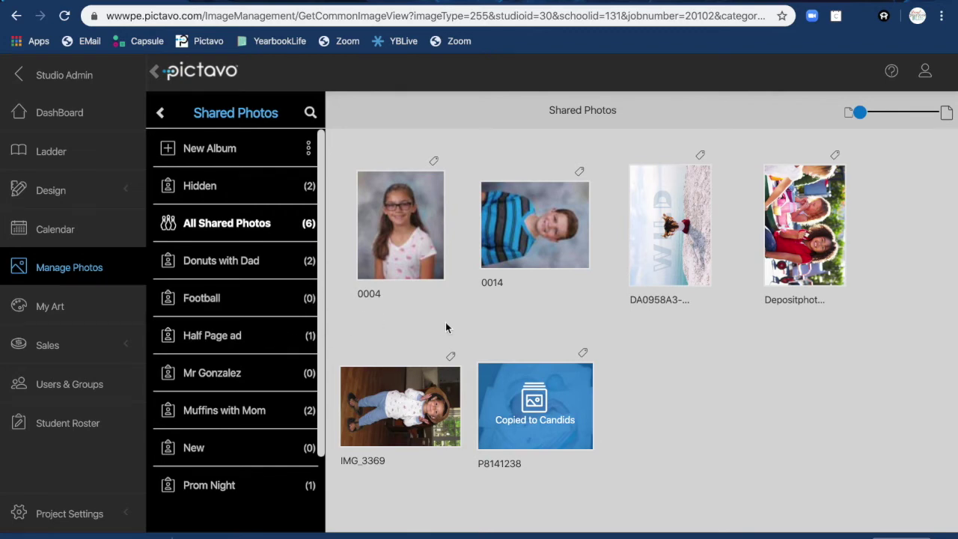
left_click(408, 217)
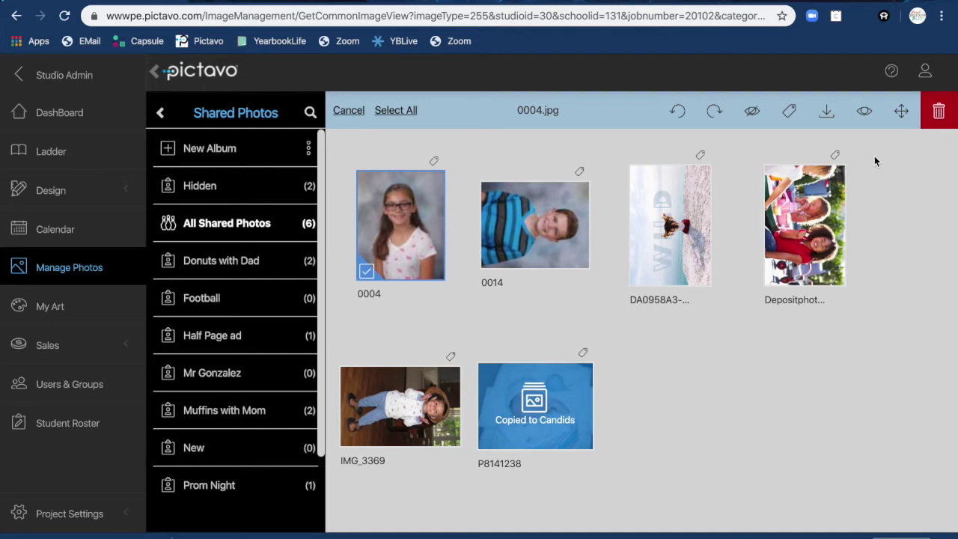
left_click(901, 113)
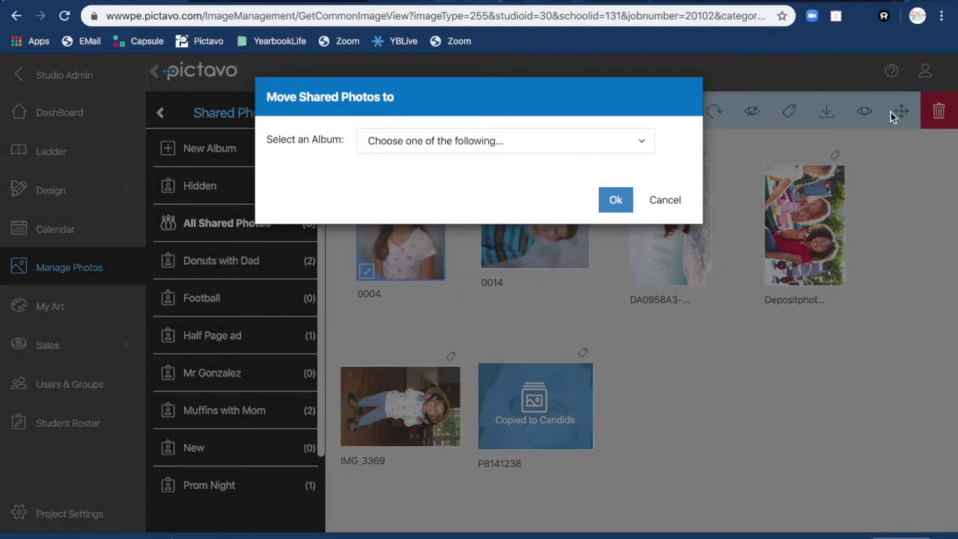
left_click(479, 142)
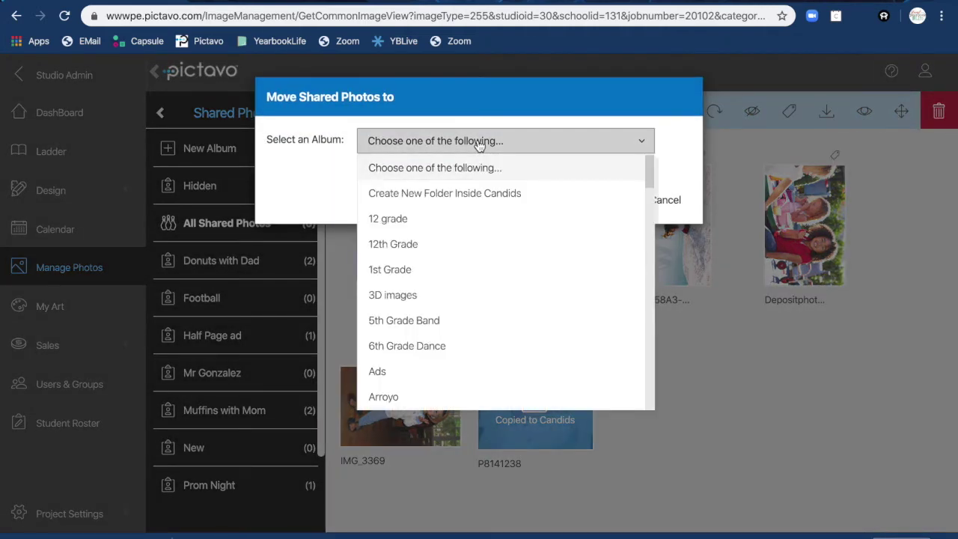
left_click(455, 223)
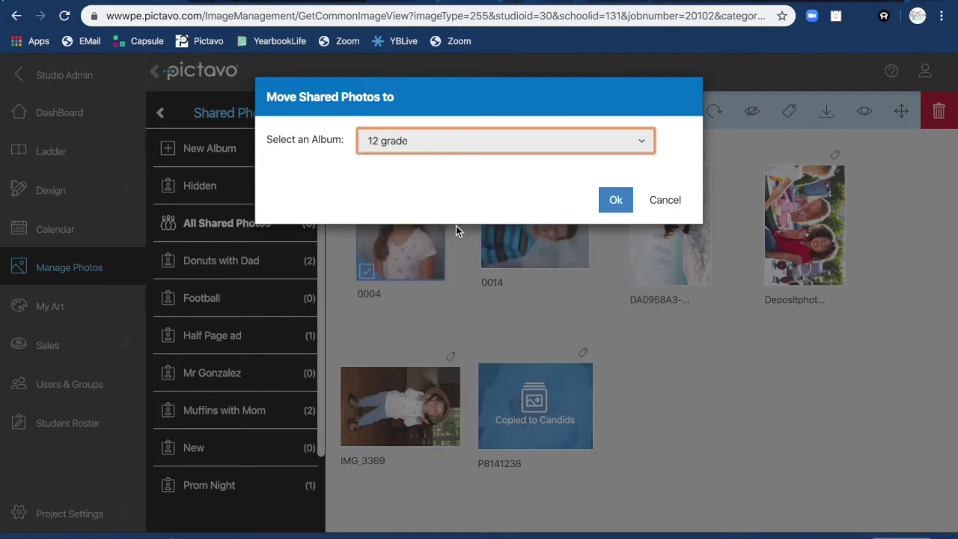
left_click(665, 201)
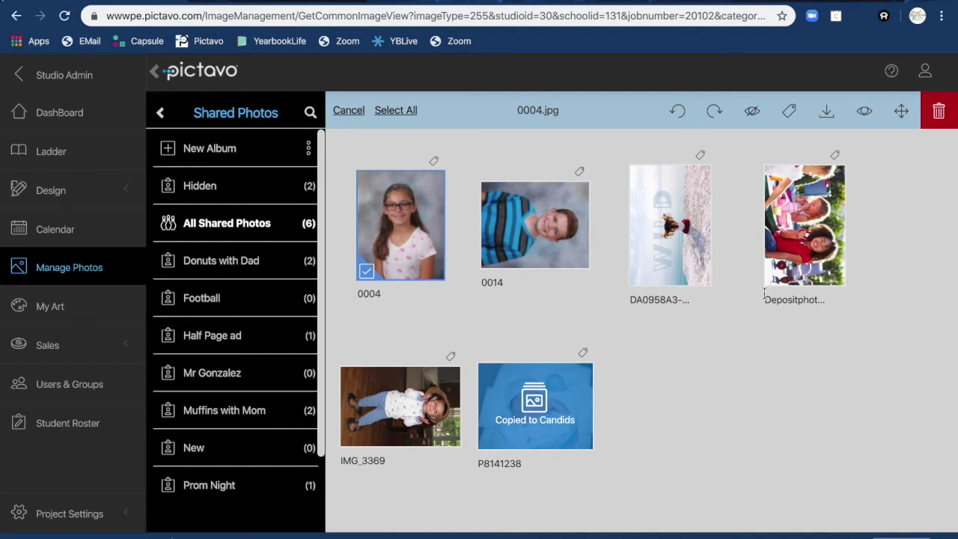
Rotate shared photos 0004 and Depositphotos counterclockwise once, and rotate both clockwise together with the DA0958A3 photo.
left_click(805, 236)
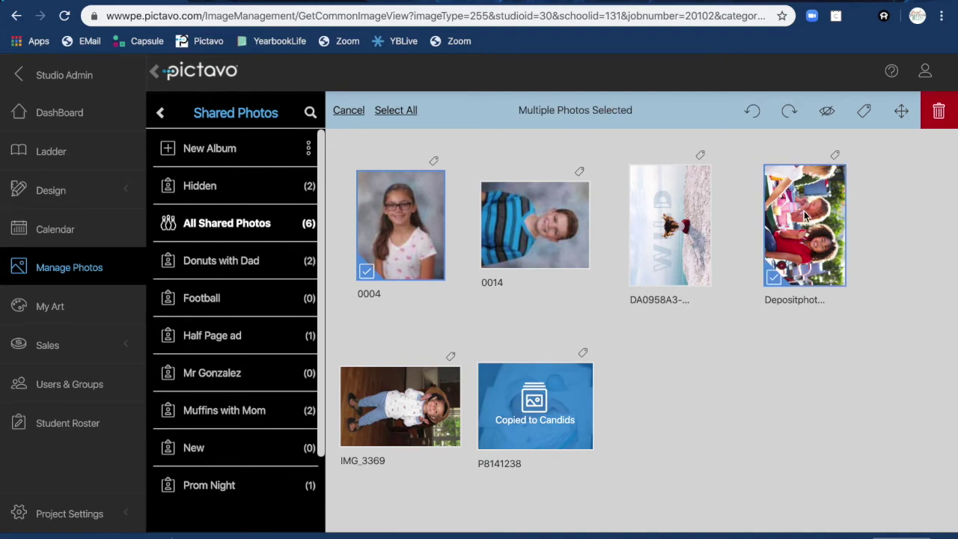
left_click(752, 112)
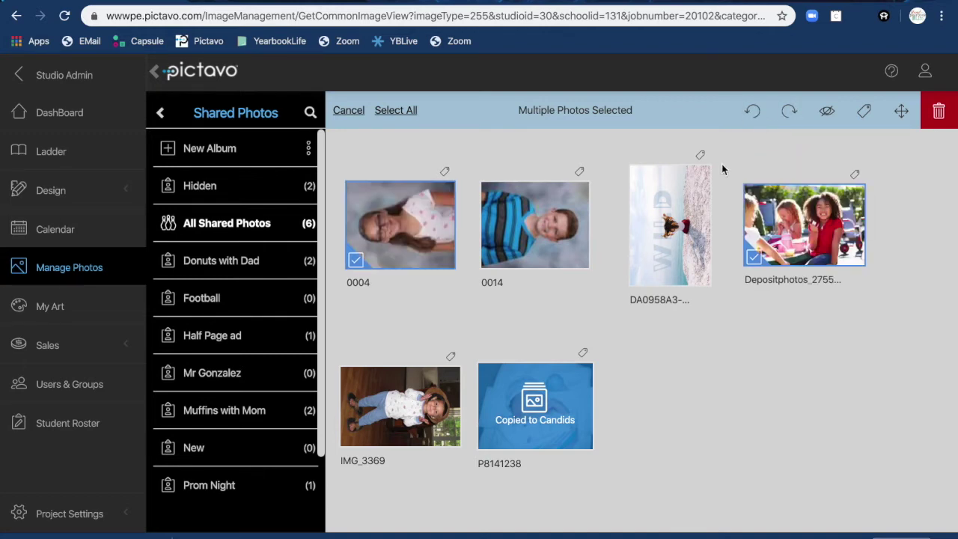
left_click(693, 202)
left_click(788, 116)
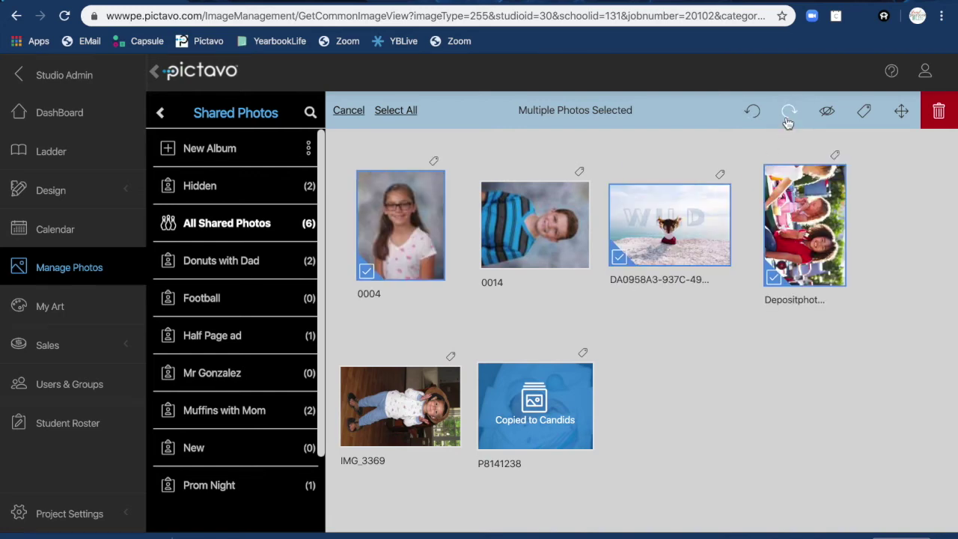
Select only the Depositphotos picture, rotate it counterclockwise once, and clear the selection.
left_click(793, 224)
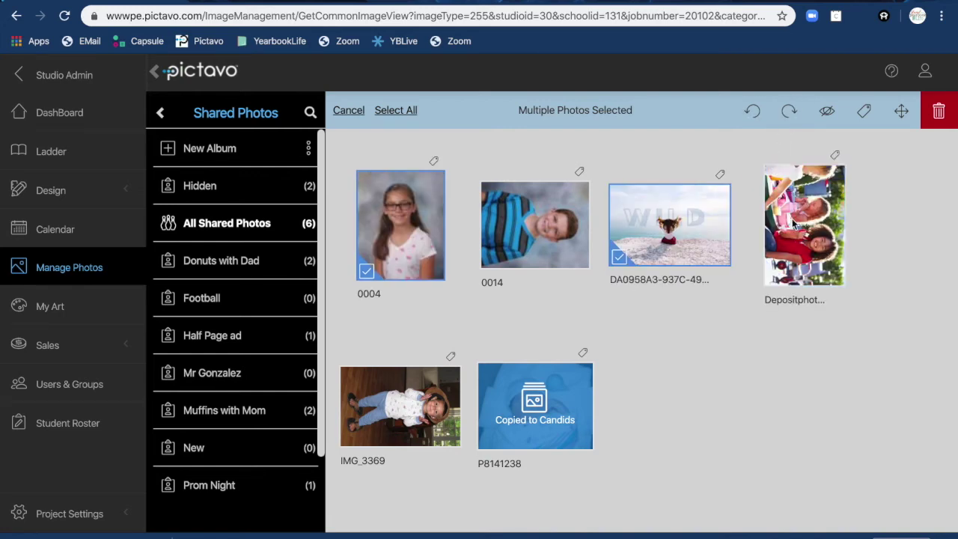
left_click(747, 248)
left_click(799, 225)
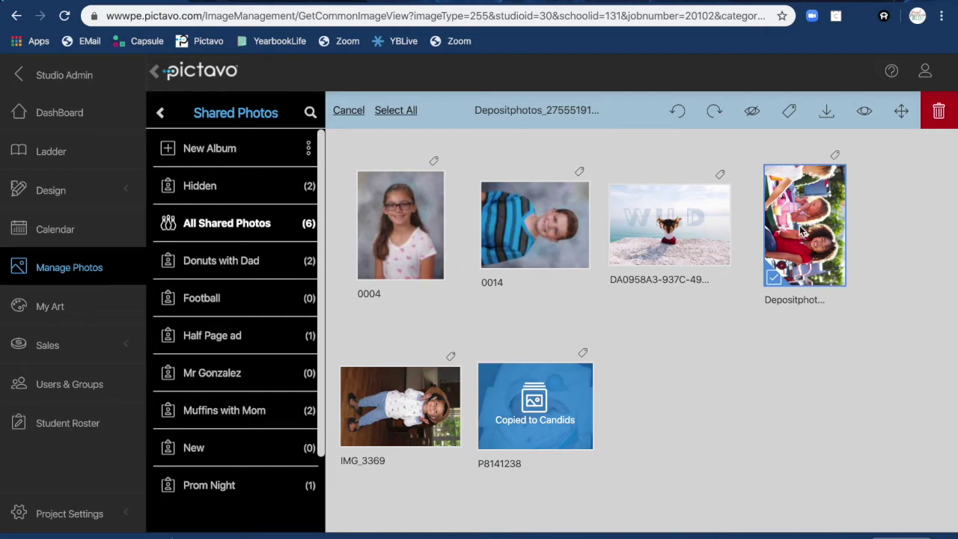
left_click(677, 112)
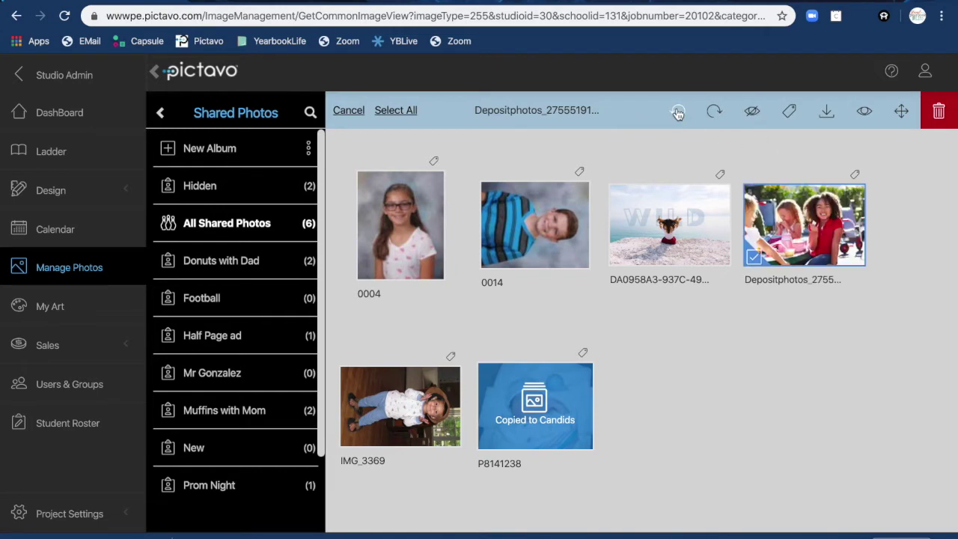
left_click(672, 327)
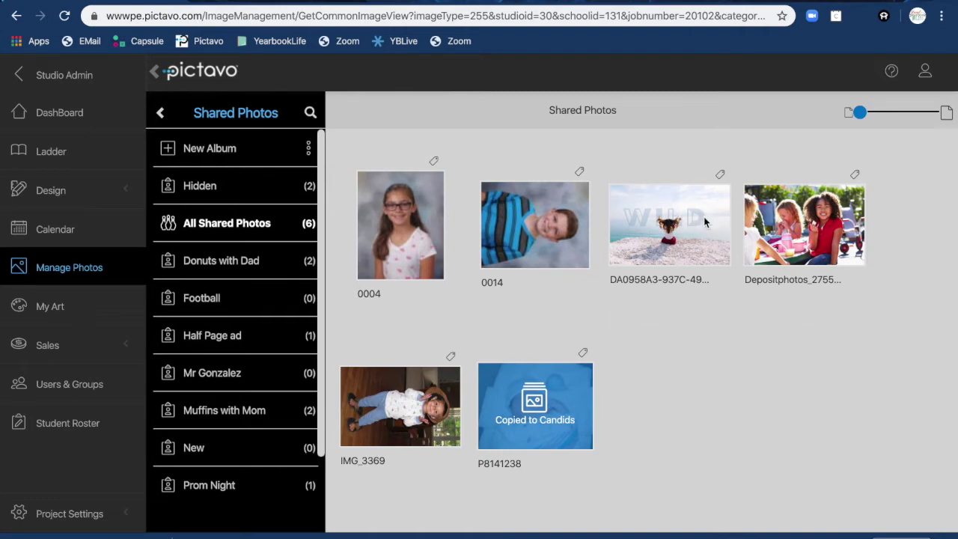
Rotate shared photos 0014 and IMG_3369 counterclockwise once each so they stand upright.
left_click(529, 225)
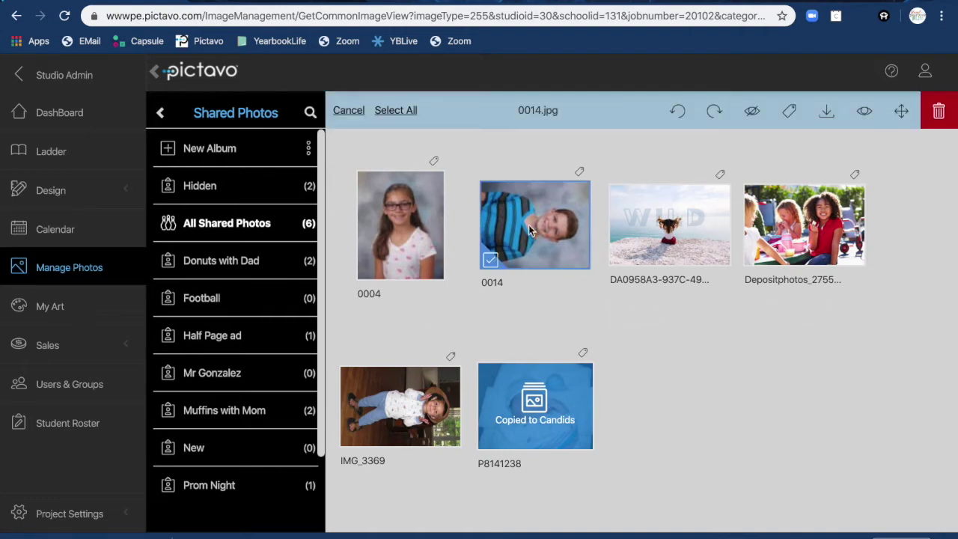
left_click(678, 112)
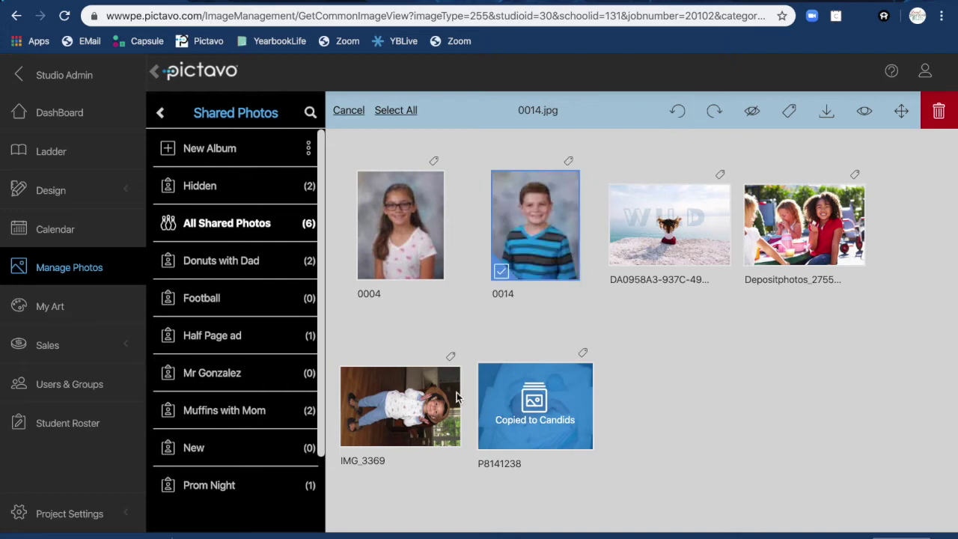
left_click(411, 328)
left_click(416, 422)
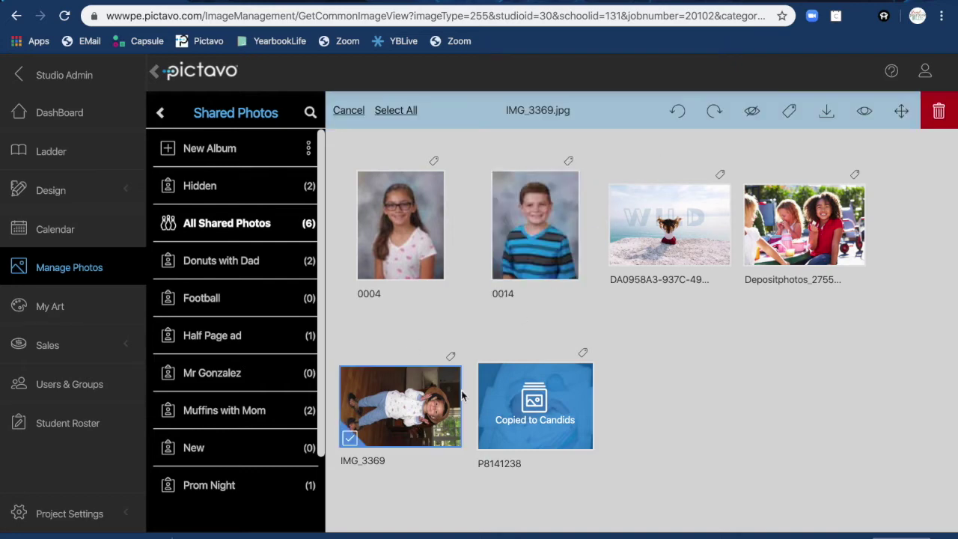
left_click(677, 112)
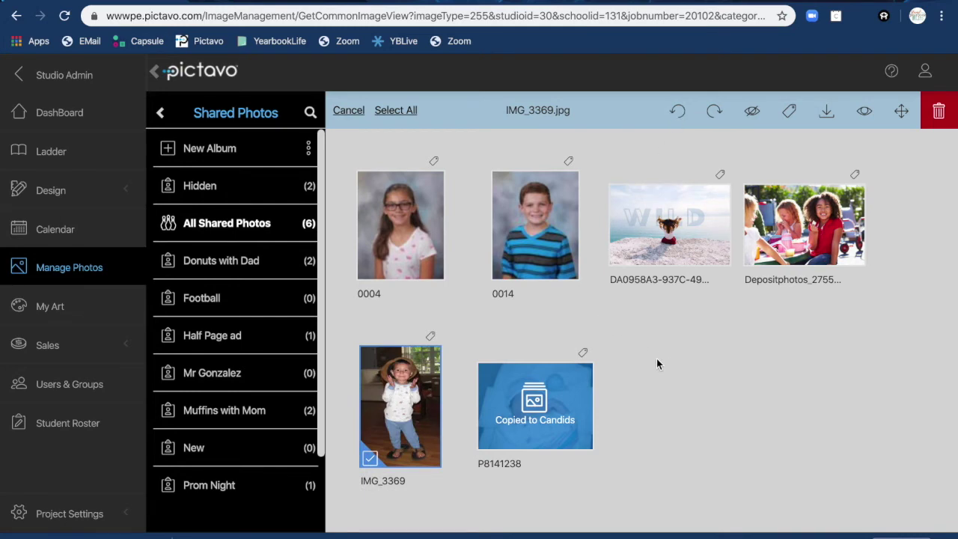
Clear the selection in Shared Photos and open the Ads collection.
left_click(476, 333)
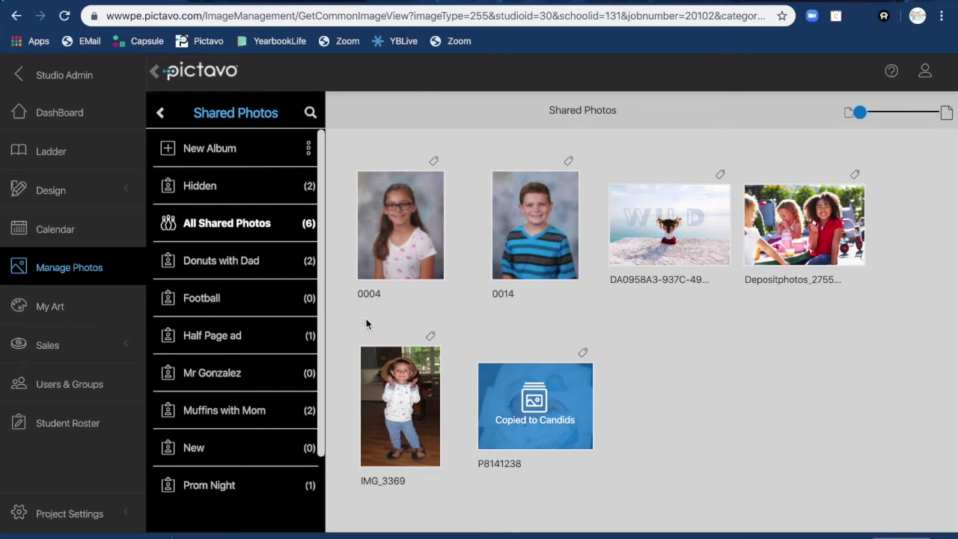
left_click(161, 114)
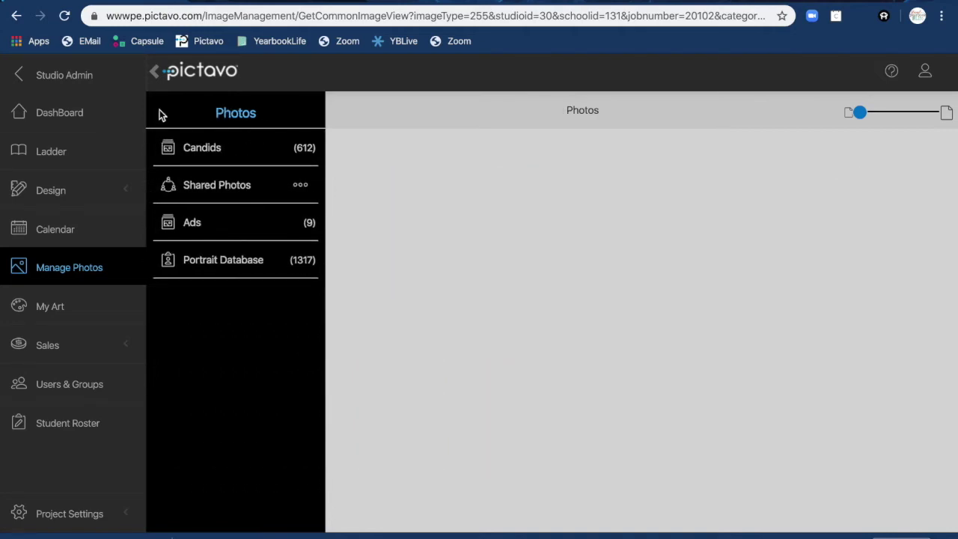
left_click(194, 231)
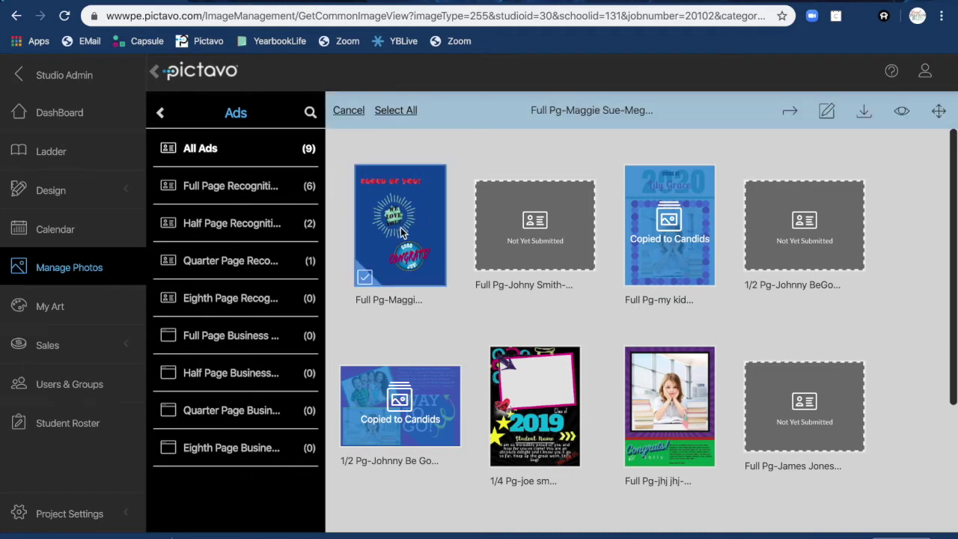
Try moving the blue full-page "Proud of You" ad to the Ads album, cancel the move, and clear the selection.
left_click(938, 112)
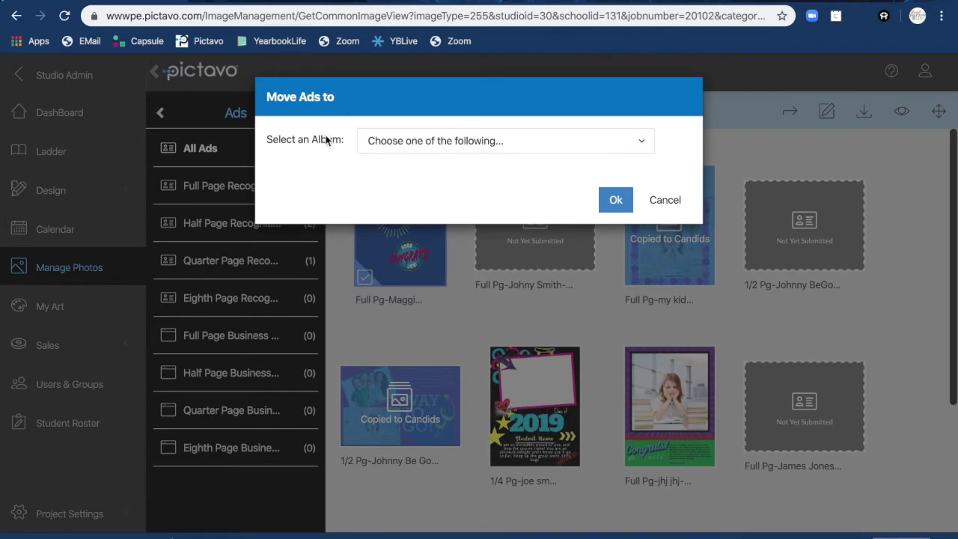
left_click(537, 150)
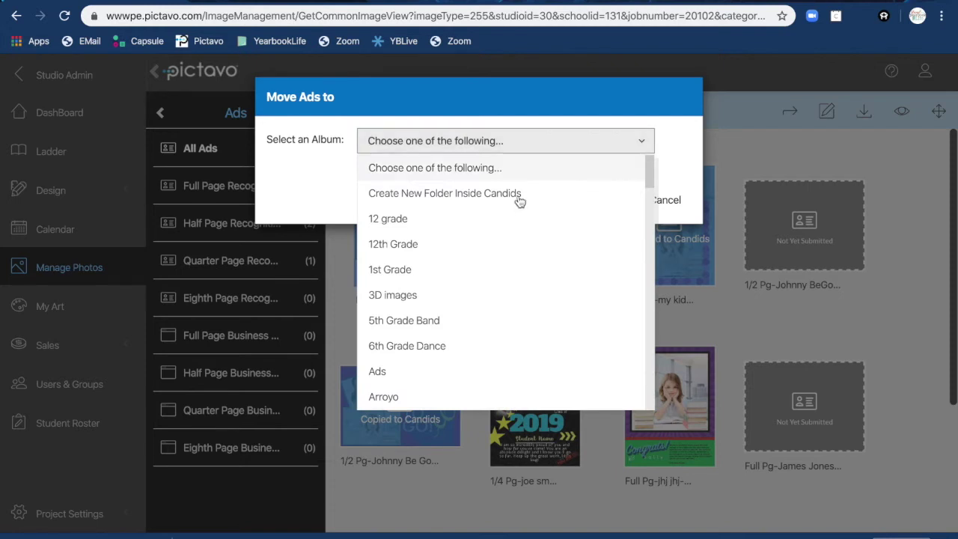
left_click(472, 372)
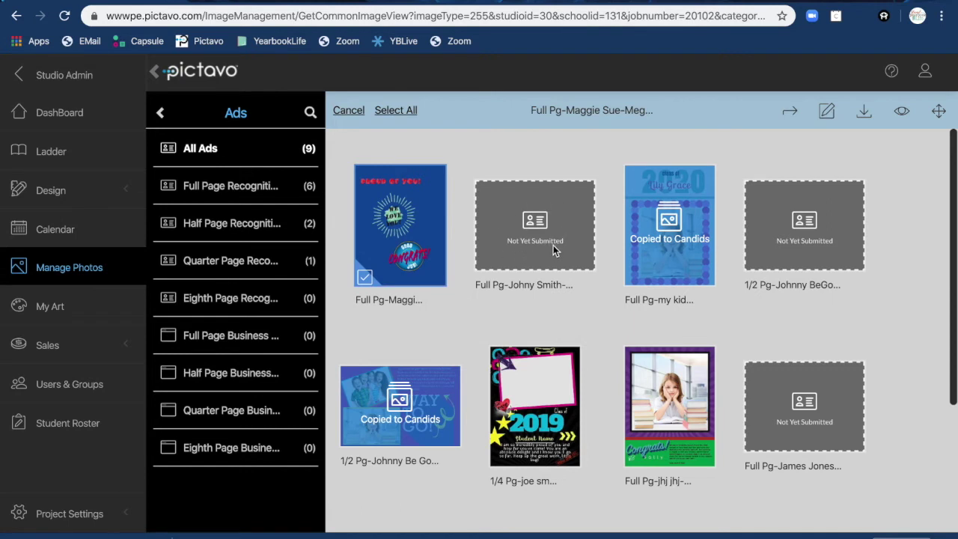
left_click(473, 165)
left_click(456, 171)
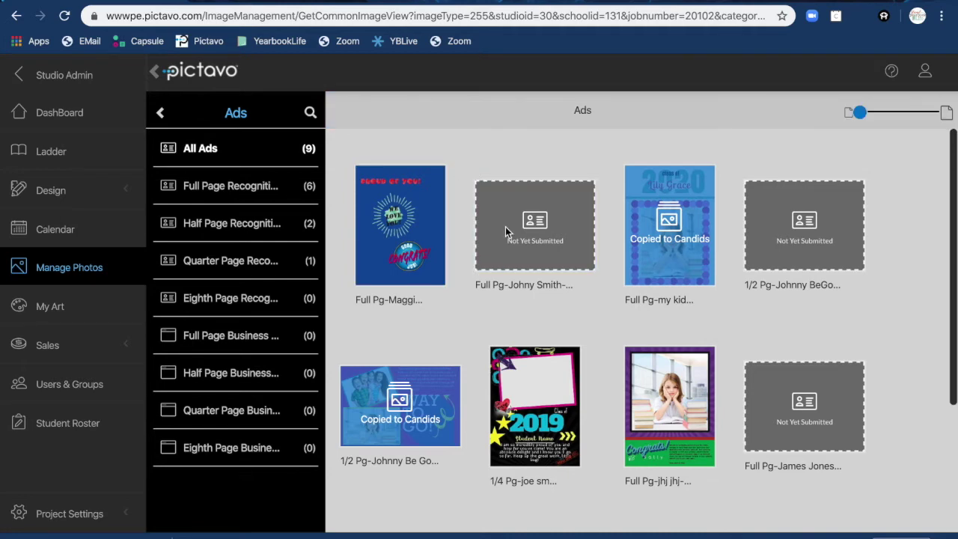
Select the first full-page ad marked Not Yet Submitted to view its available actions, and clear the selection.
left_click(542, 241)
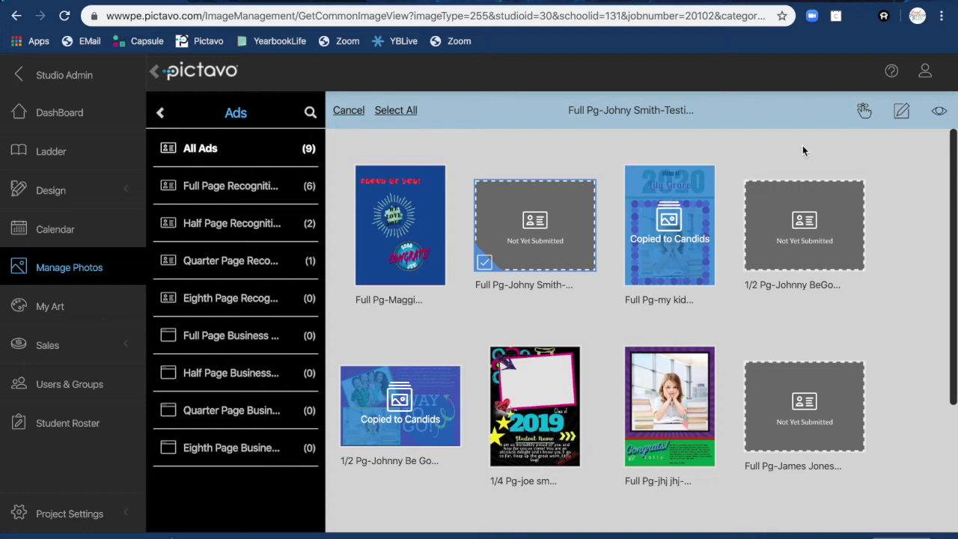
left_click(529, 154)
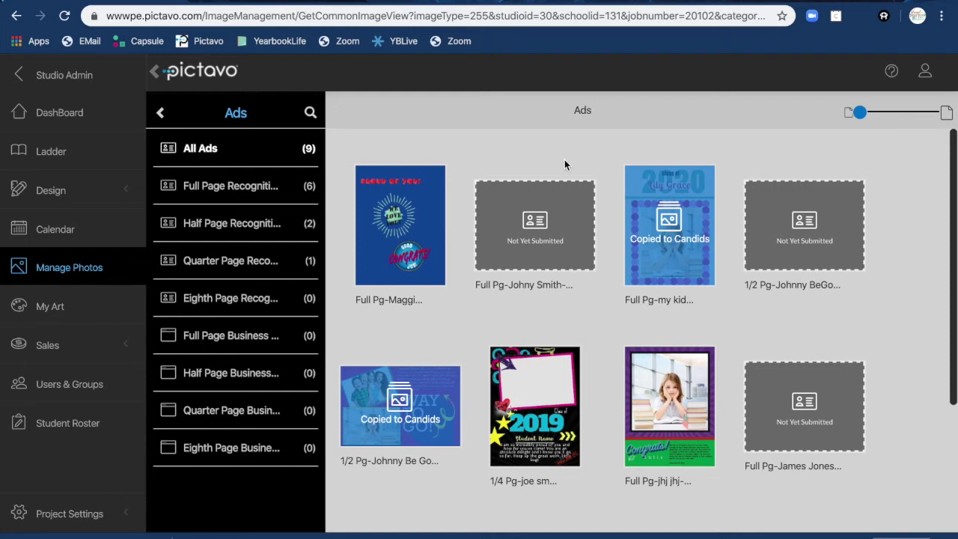
Open the purple and green full-page recognition ad for editing, save it, close the editor, and clear the selection.
left_click(666, 397)
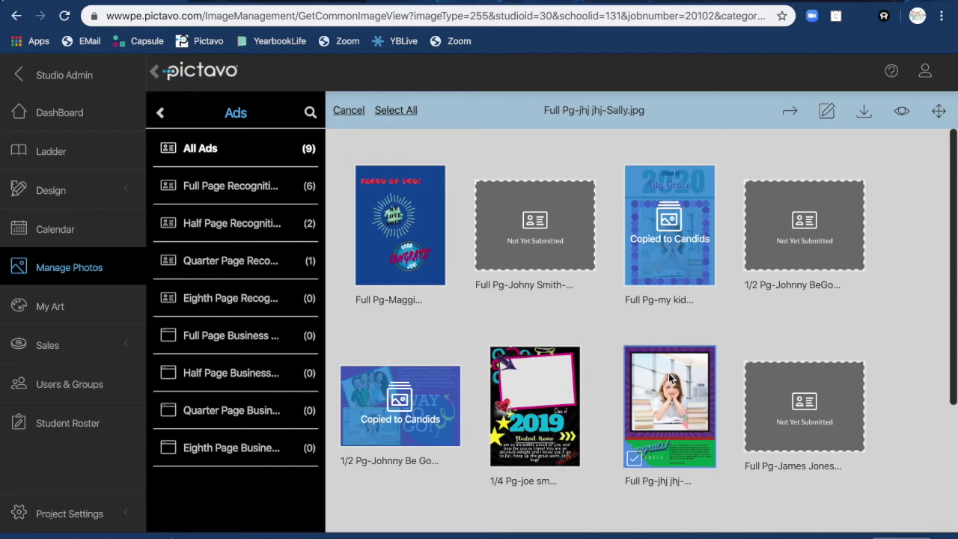
left_click(827, 114)
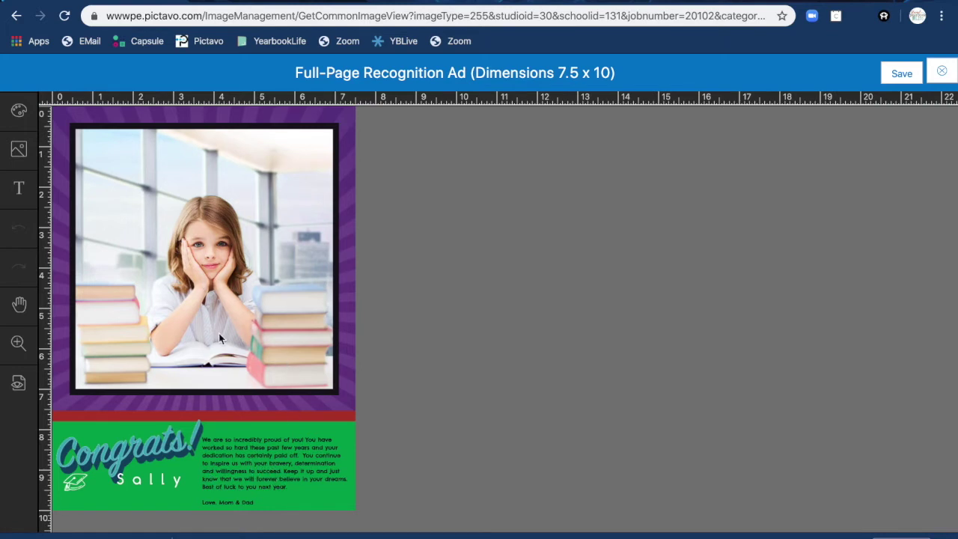
left_click(903, 75)
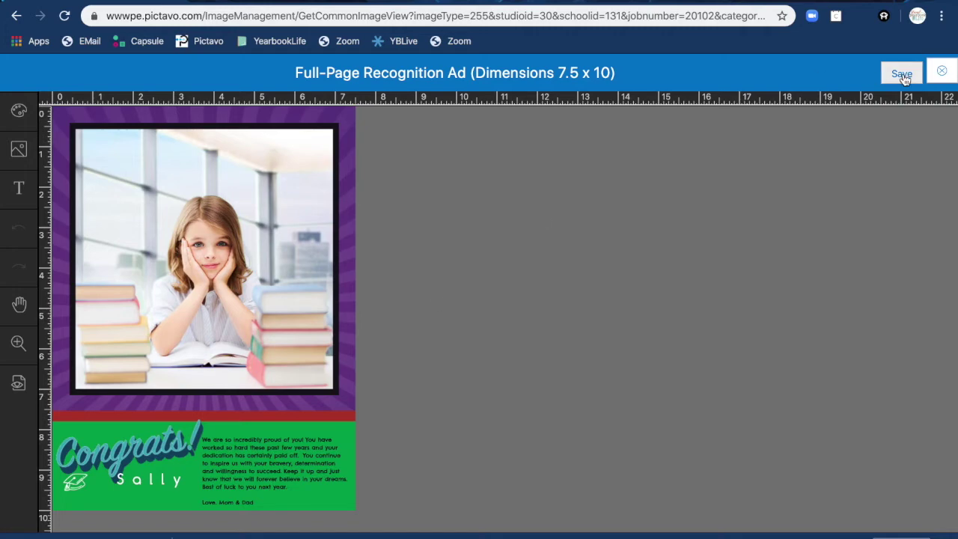
left_click(942, 72)
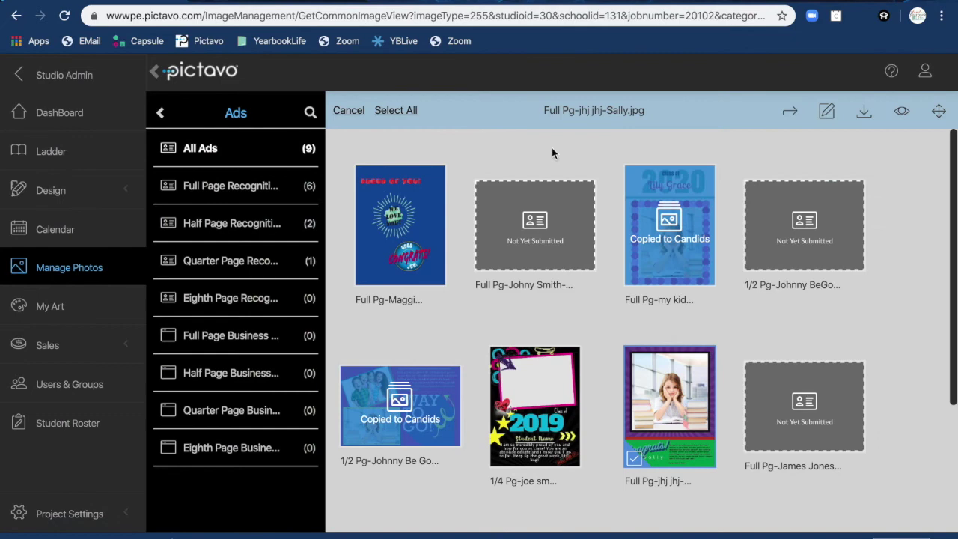
left_click(603, 307)
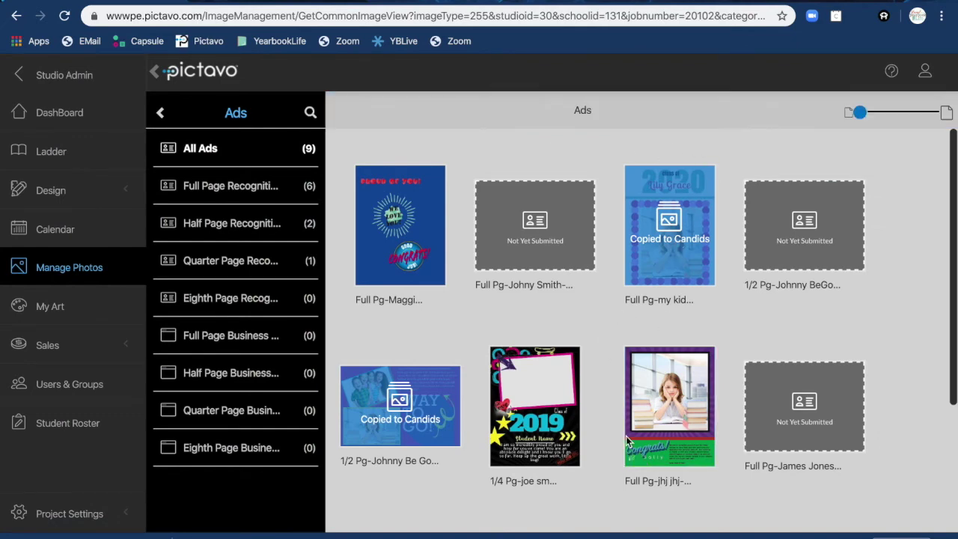
Select the quarter-page 2019 ad to view its available actions, clear the selection, and return to the main Photos list.
left_click(548, 384)
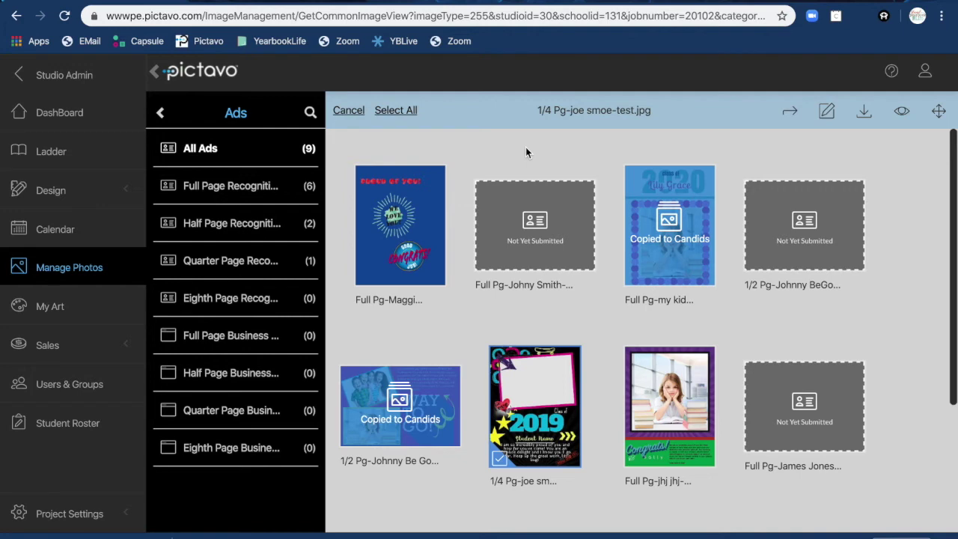
left_click(475, 322)
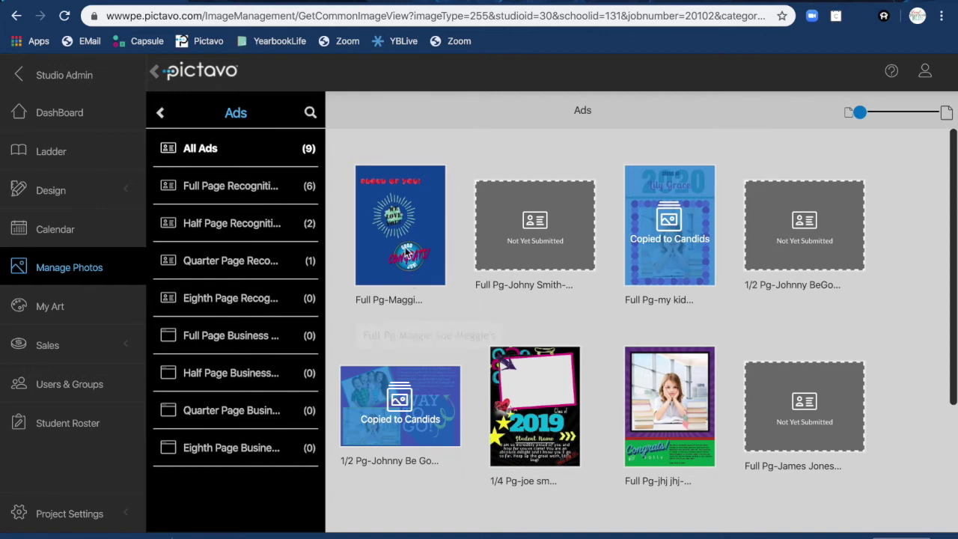
left_click(161, 113)
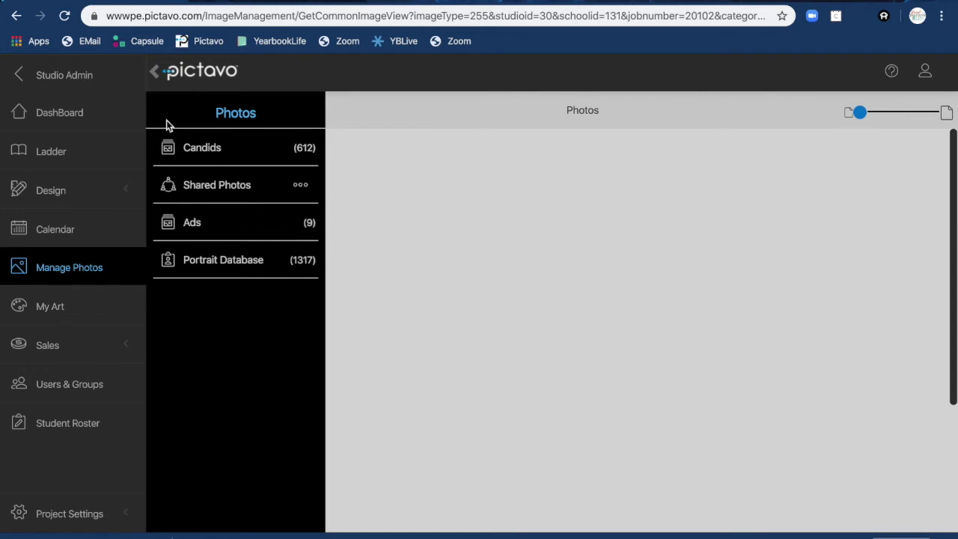
Switch to the YearbookLife website and open the Pictavo Customer Home Page by way of the Already a Customer page.
left_click(261, 1)
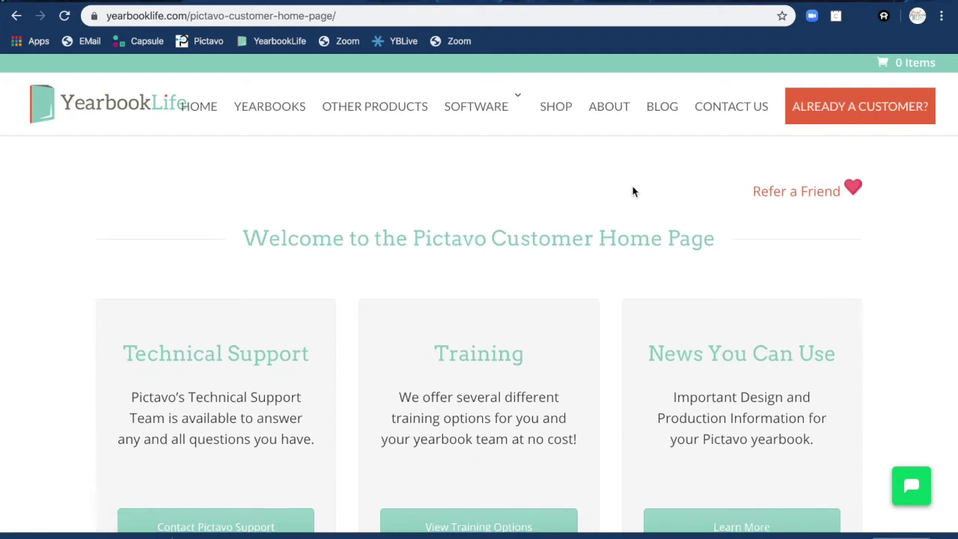
scroll(633, 192, "down", 3)
scroll(636, 189, "up", 1)
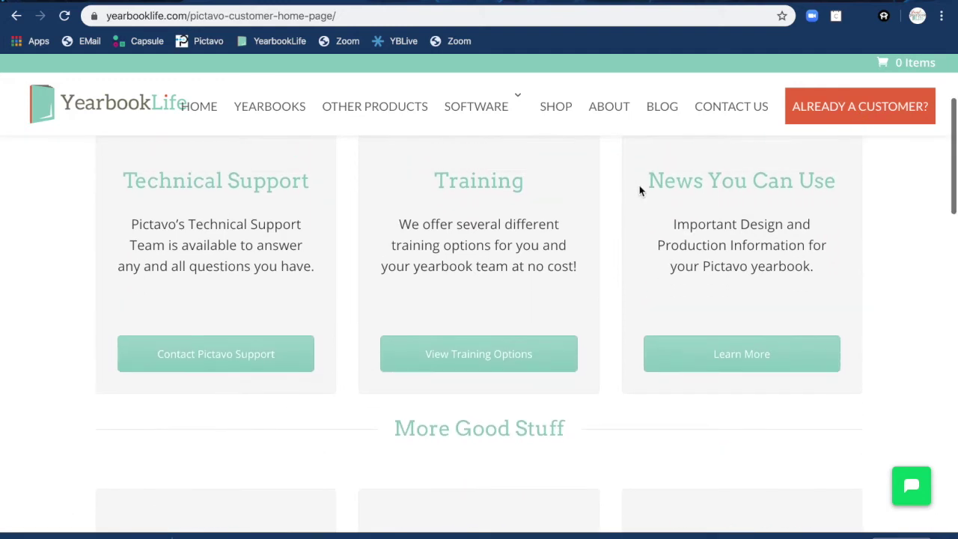
left_click(865, 109)
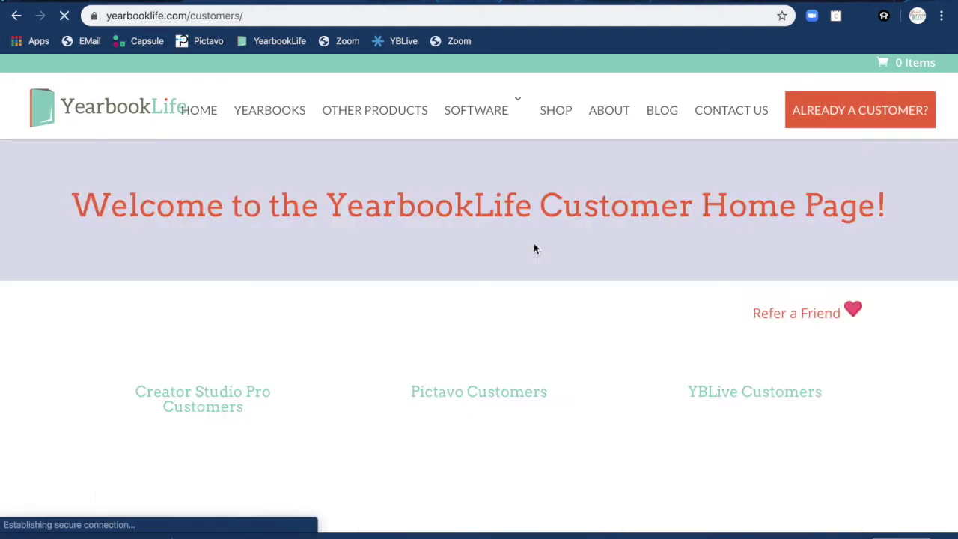
scroll(574, 372, "down", 2)
scroll(575, 372, "down", 1)
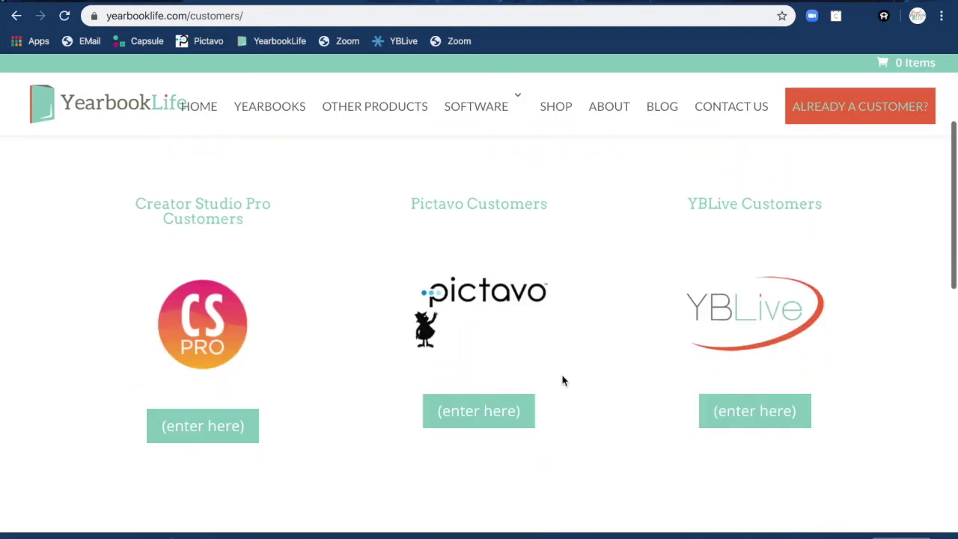
left_click(475, 422)
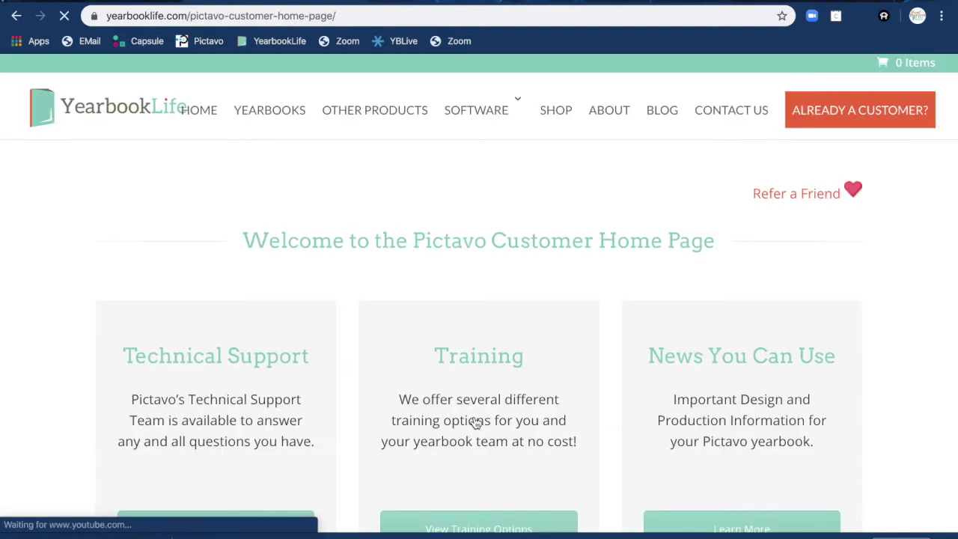
Open the Downloadable Forms page and view the All Features flyer listed under Pictavo Community Flyers.
scroll(641, 313, "down", 2)
scroll(642, 313, "down", 5)
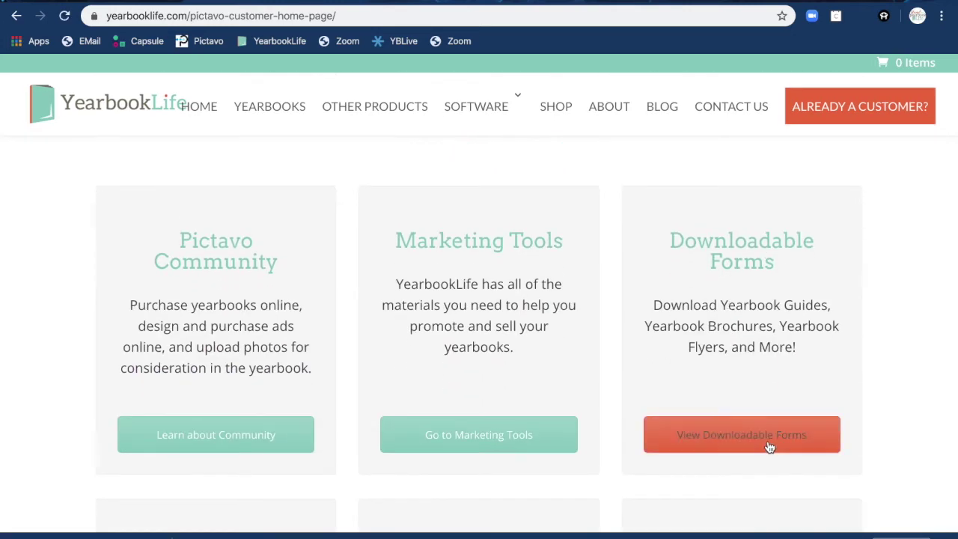
left_click(768, 443)
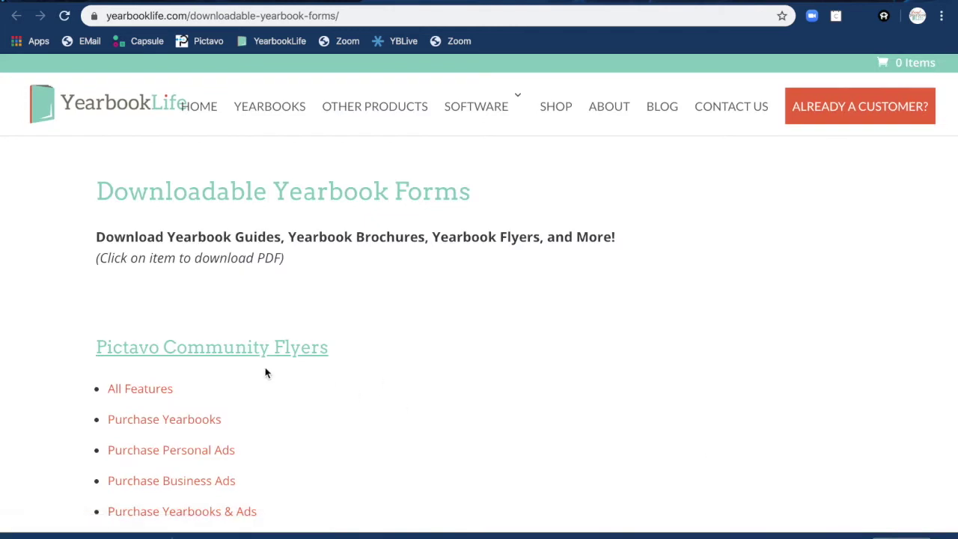
scroll(393, 401, "down", 1)
scroll(395, 407, "down", 3)
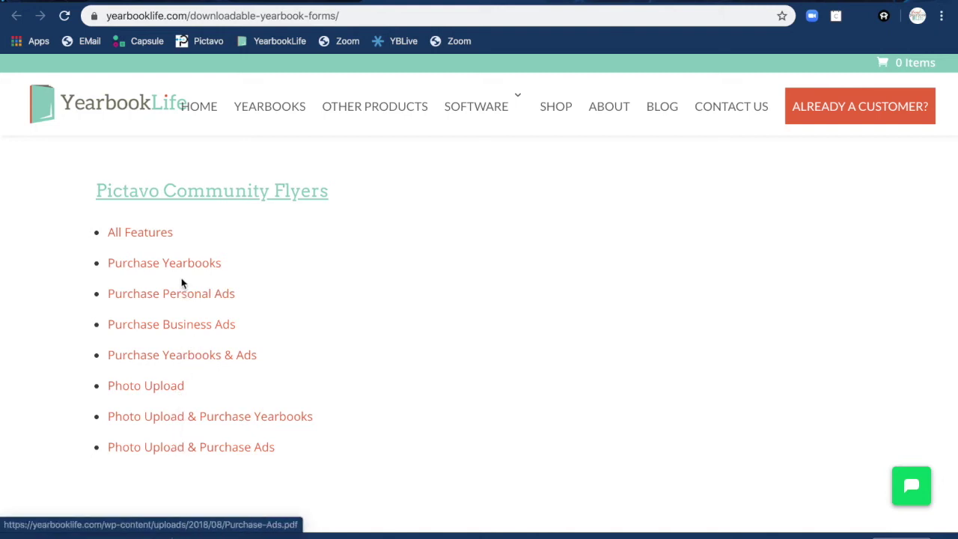
left_click(142, 237)
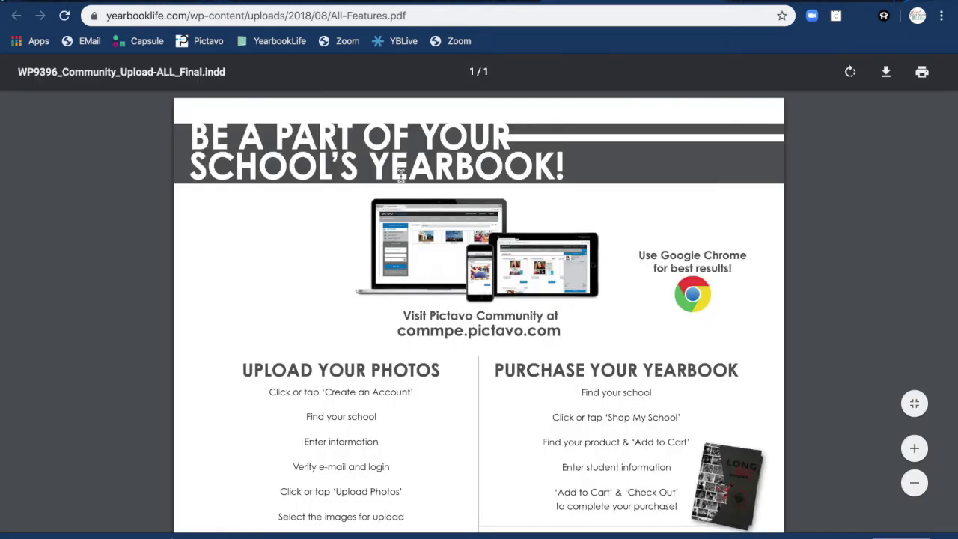
Review the flyer's upload and purchase instructions, and highlight the commpe.pictavo.com address before clearing the highlight.
scroll(343, 354, "down", 2)
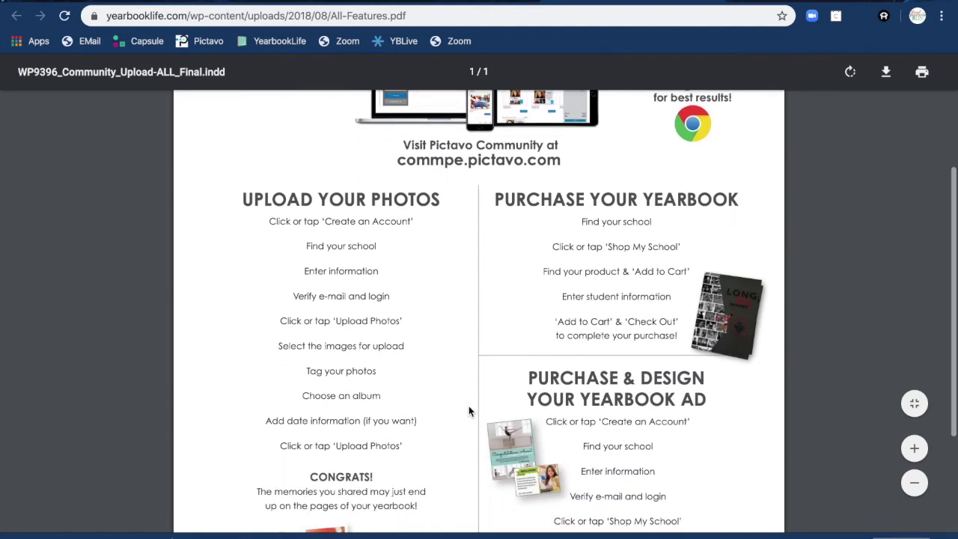
scroll(469, 411, "down", 2)
scroll(469, 411, "up", 2)
scroll(469, 410, "up", 3)
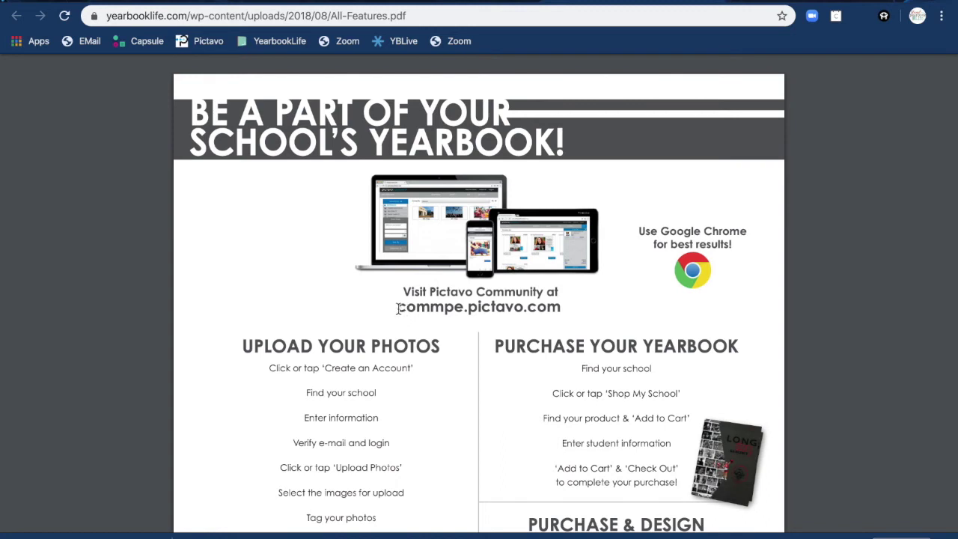
left_click_drag(399, 308, 557, 310)
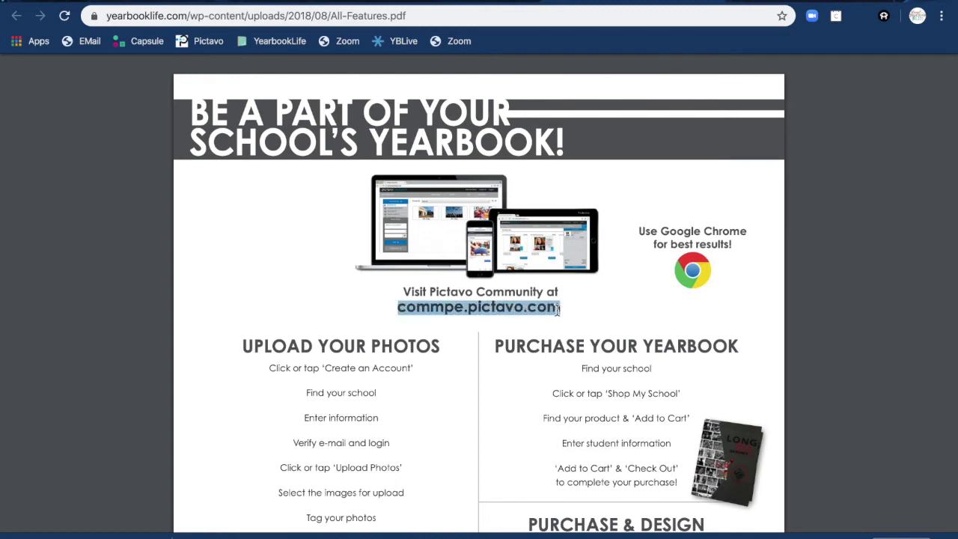
left_click(606, 316)
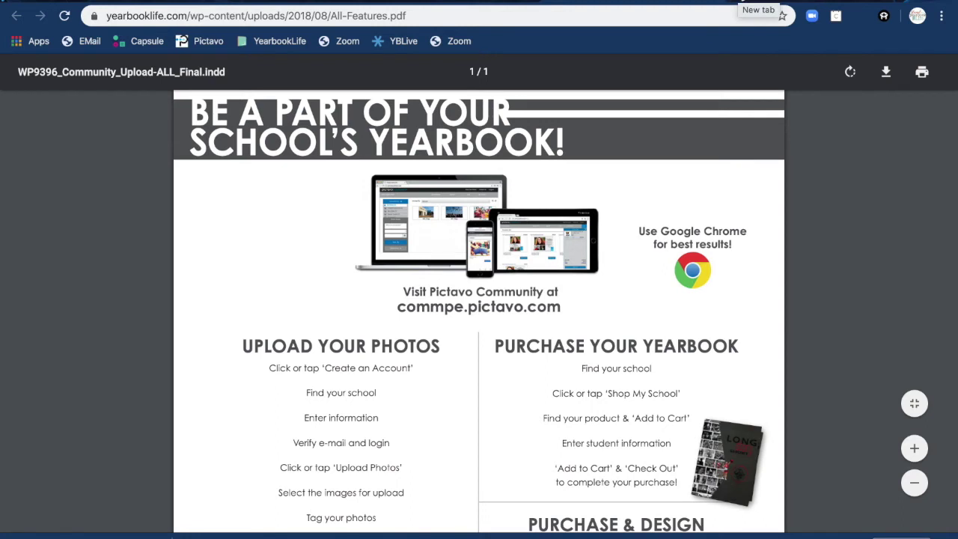
Load commpe.pictavo.com in a new browser tab and go to the Find Your School page.
left_click(748, 3)
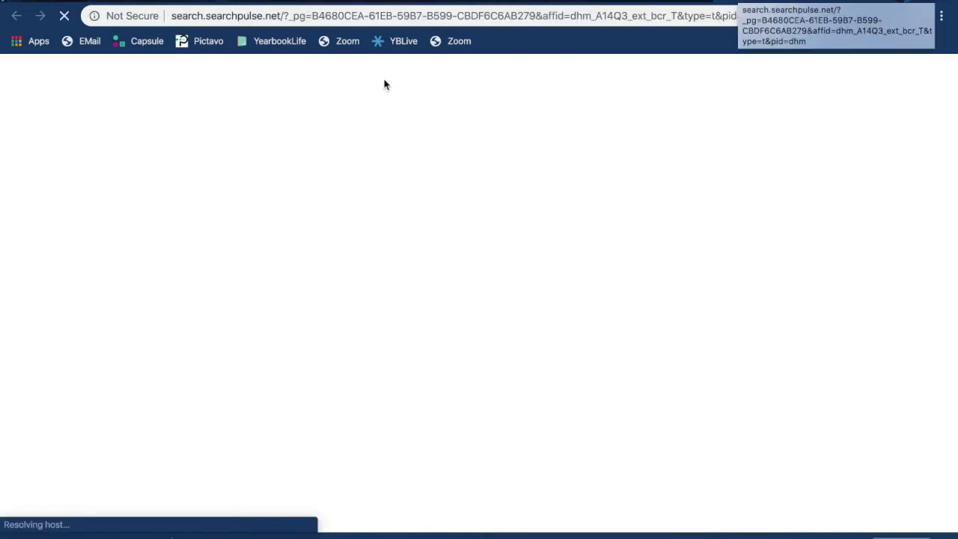
left_click(194, 16)
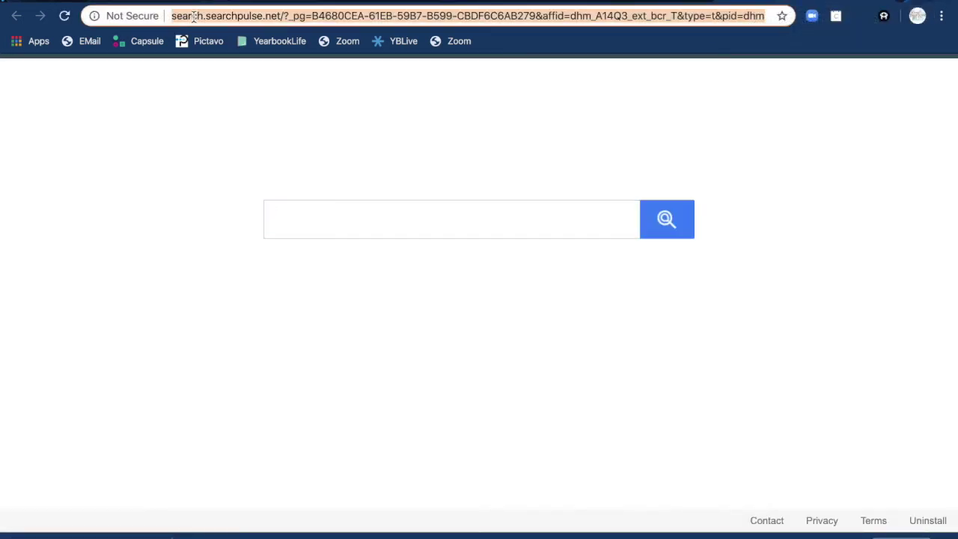
type("commpe.pictavo.com")
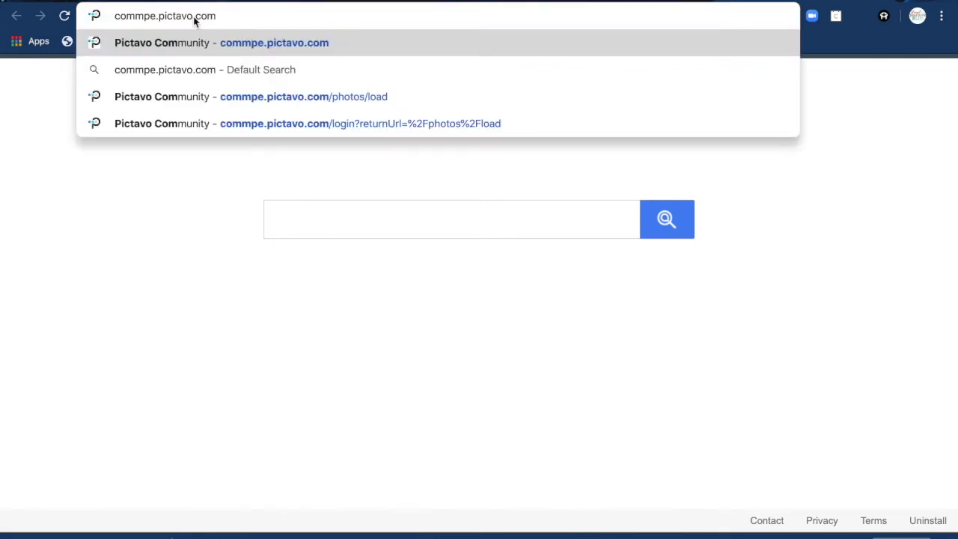
key("Return")
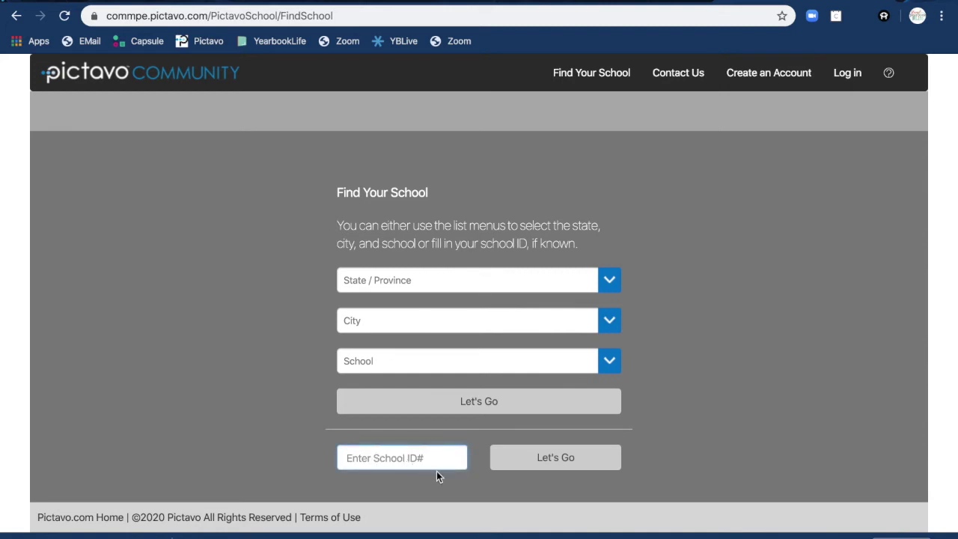
Look up the school on Pictavo Community by entering its school ID and open its community page.
type("201")
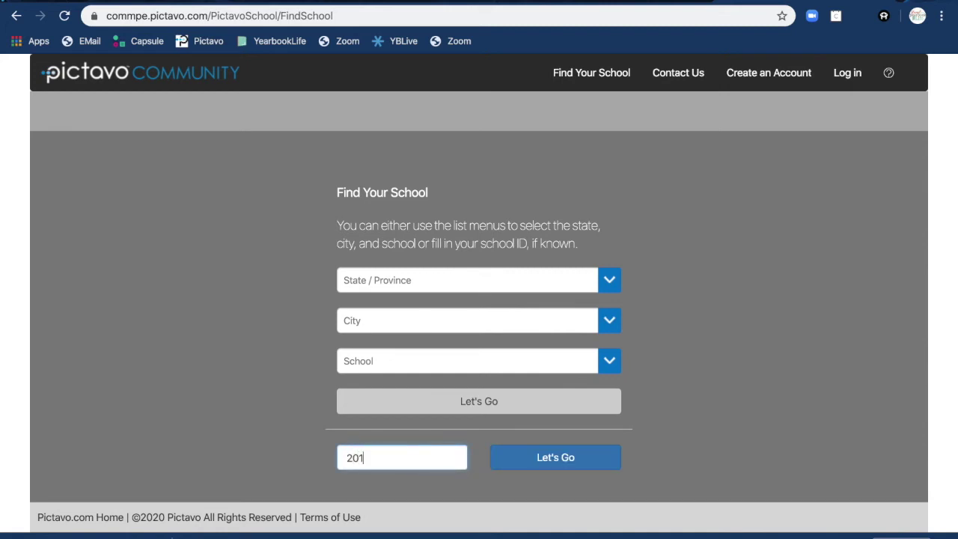
type("02")
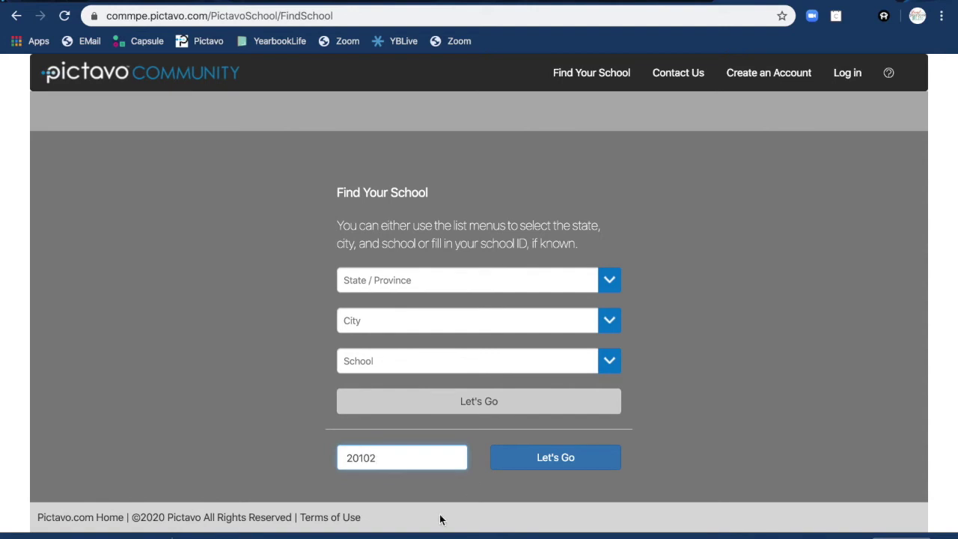
left_click(581, 461)
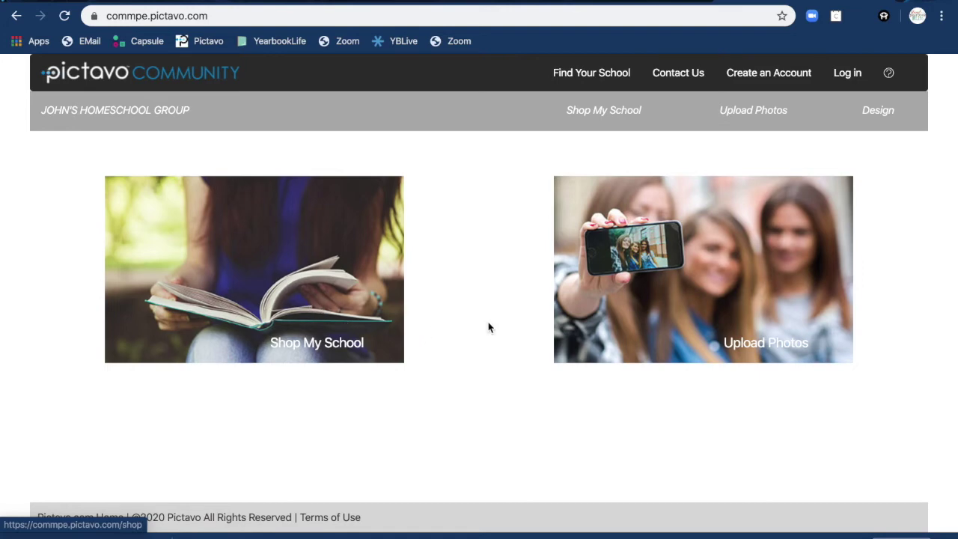
Go to the school's Upload Photos area and log in with the prefilled account credentials.
left_click(723, 313)
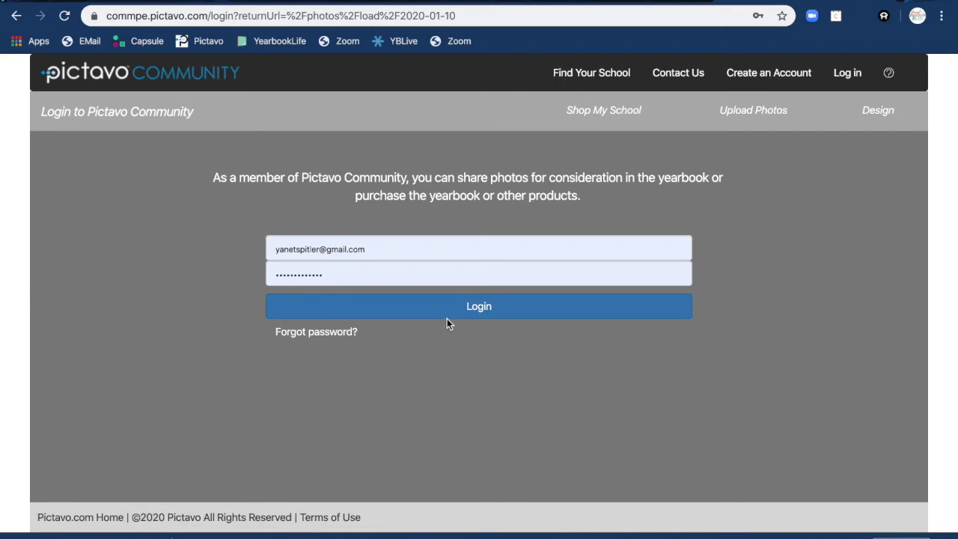
left_click(475, 313)
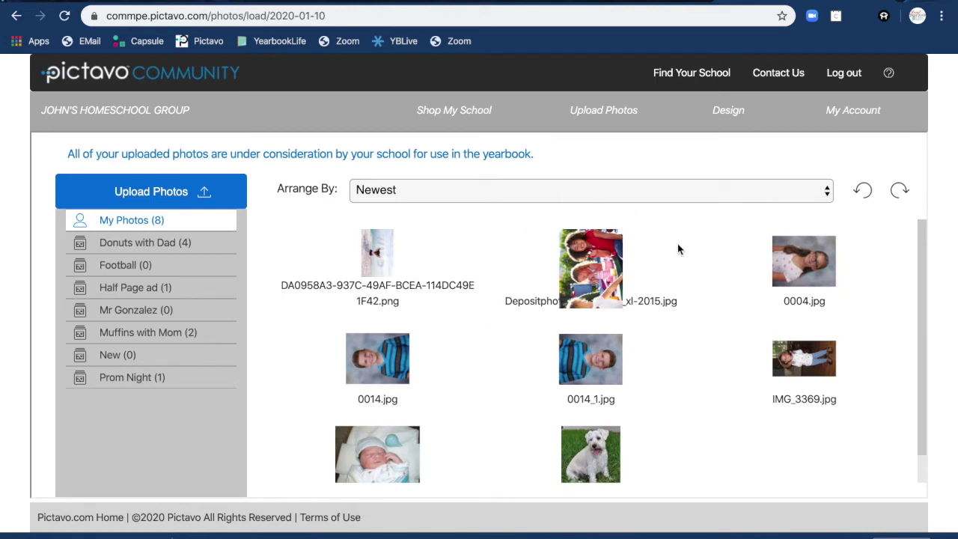
Add the Full-Page Recognition Ad from the school's shop to the cart, entering the recipient's full name and homeroom, and dismiss the ad notices.
left_click(450, 110)
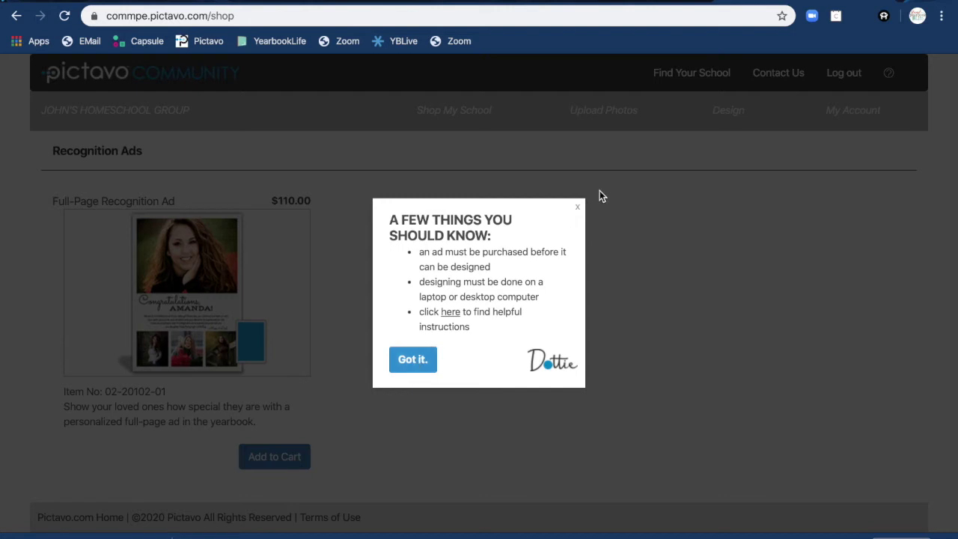
left_click(577, 208)
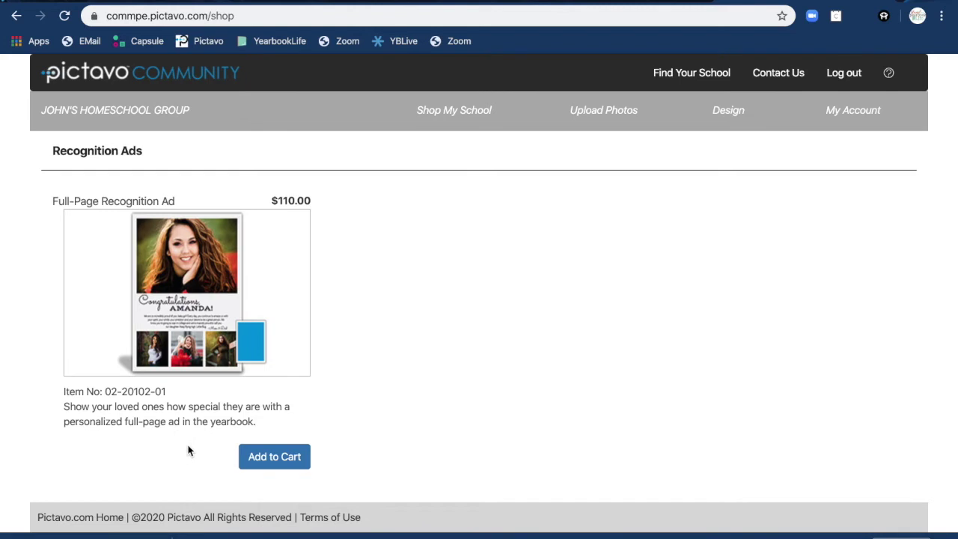
left_click(267, 460)
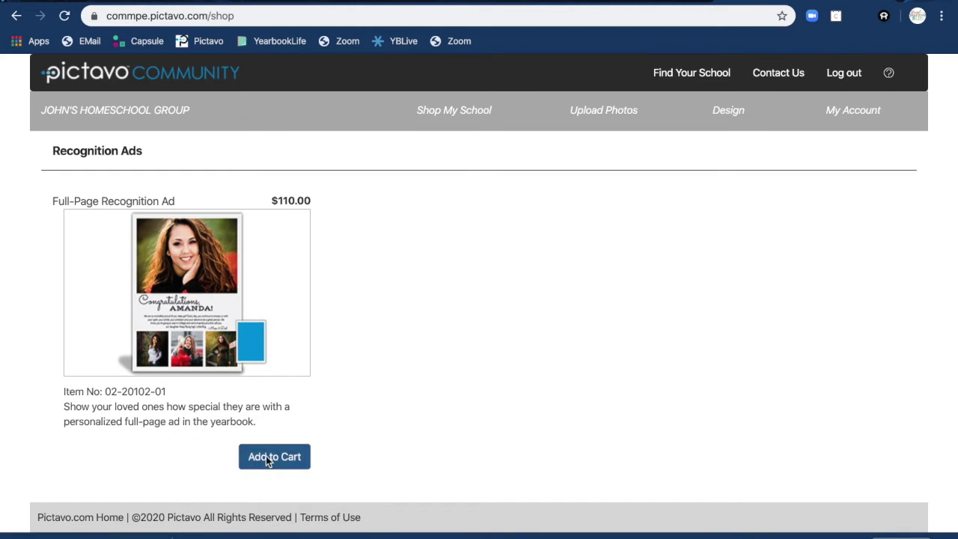
left_click(392, 144)
type("j")
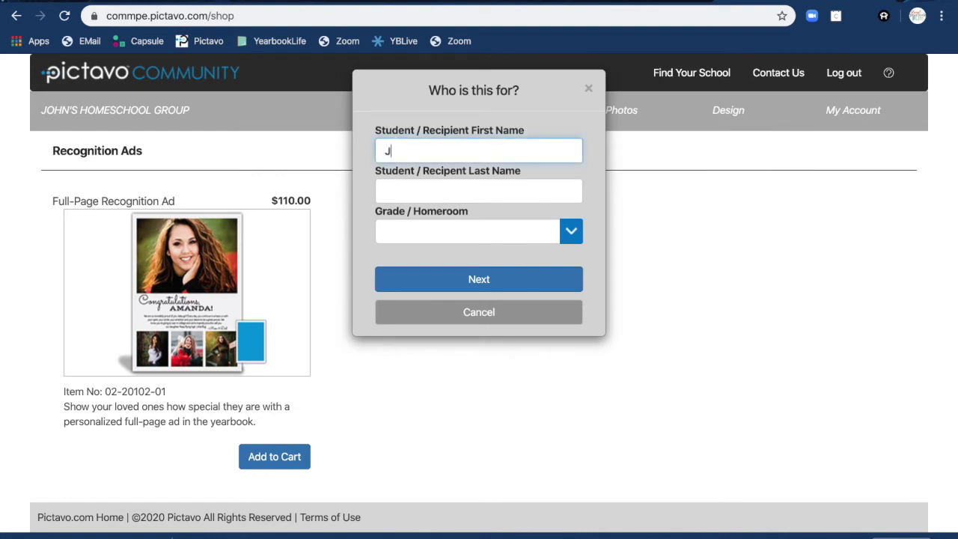
key("Tab")
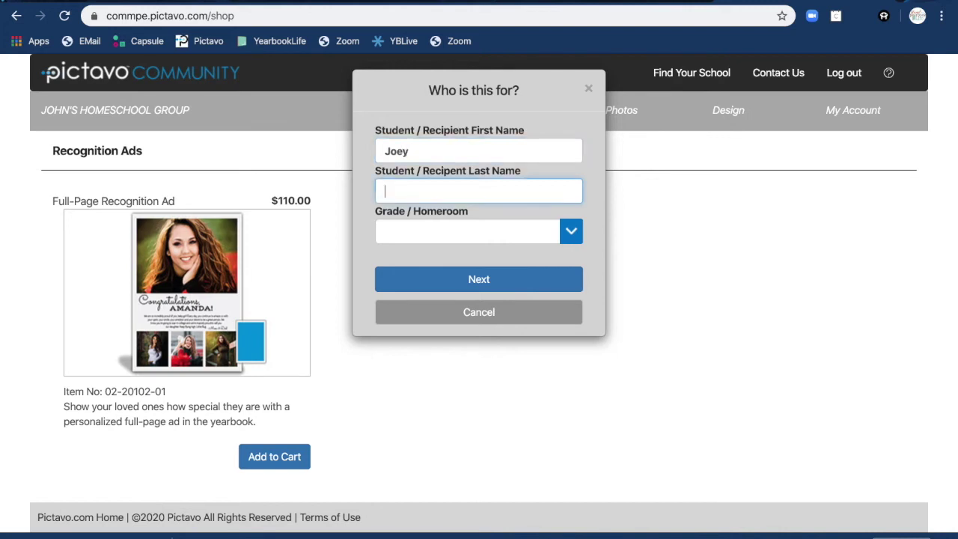
type("Green")
key("Tab")
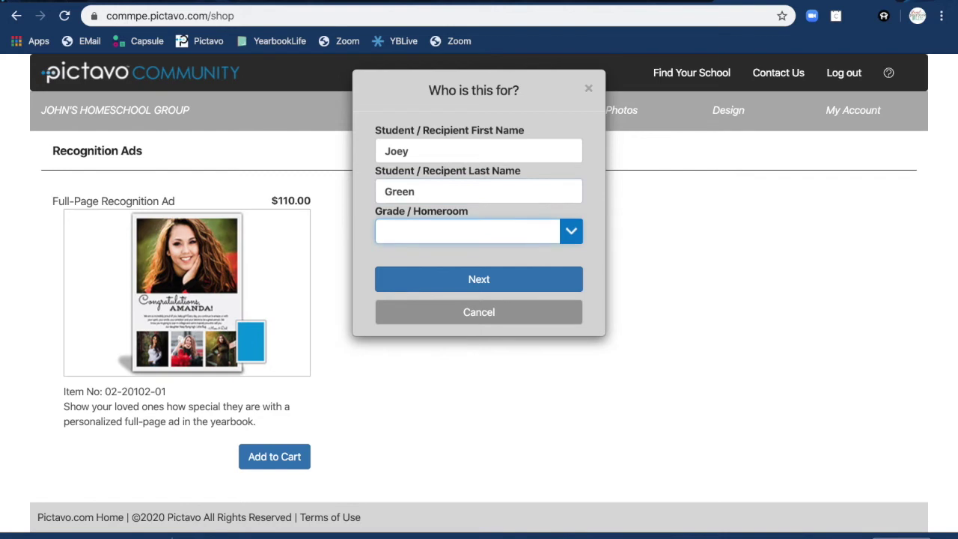
left_click(568, 232)
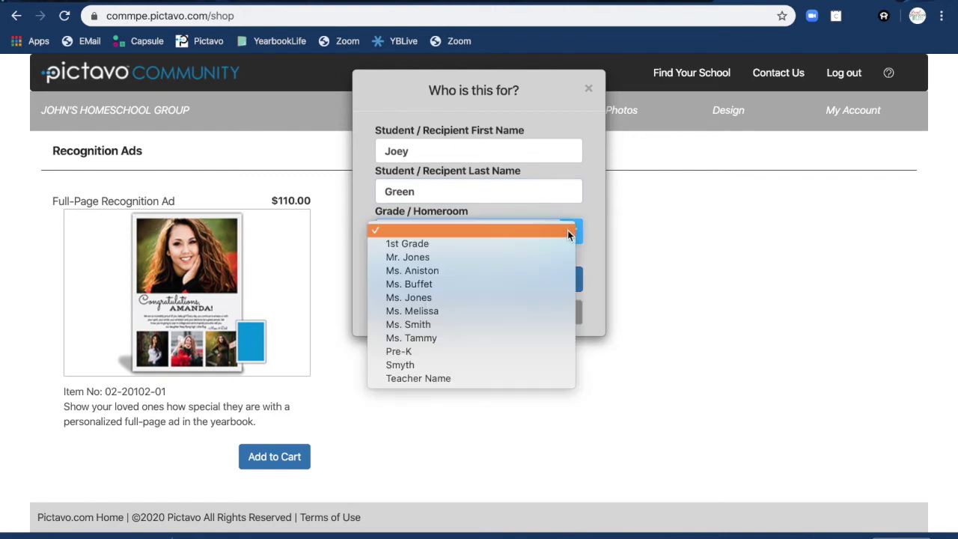
left_click(517, 255)
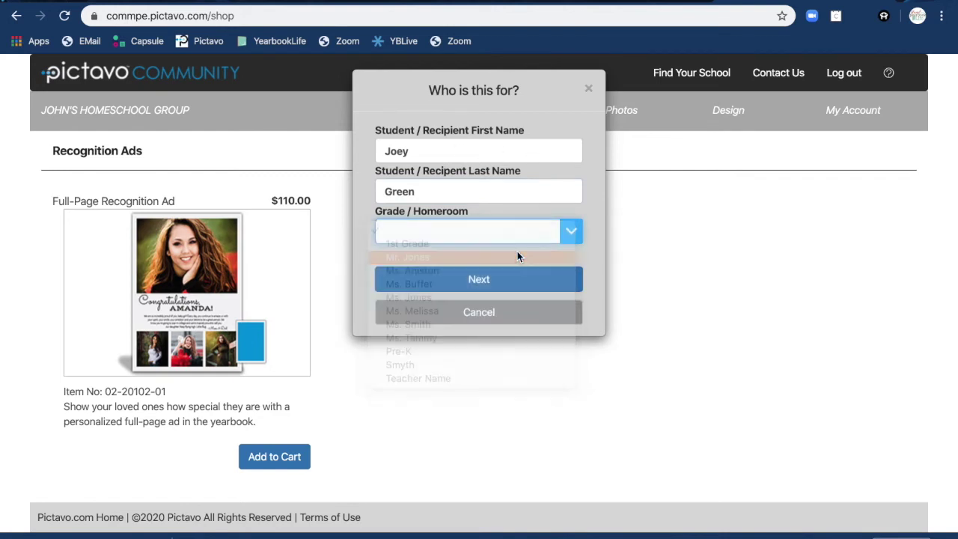
left_click(490, 279)
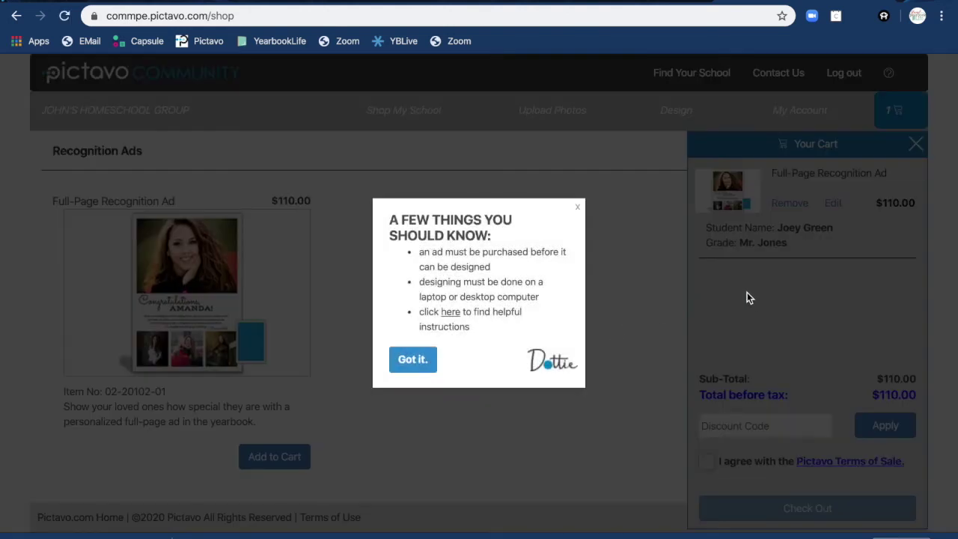
left_click(421, 360)
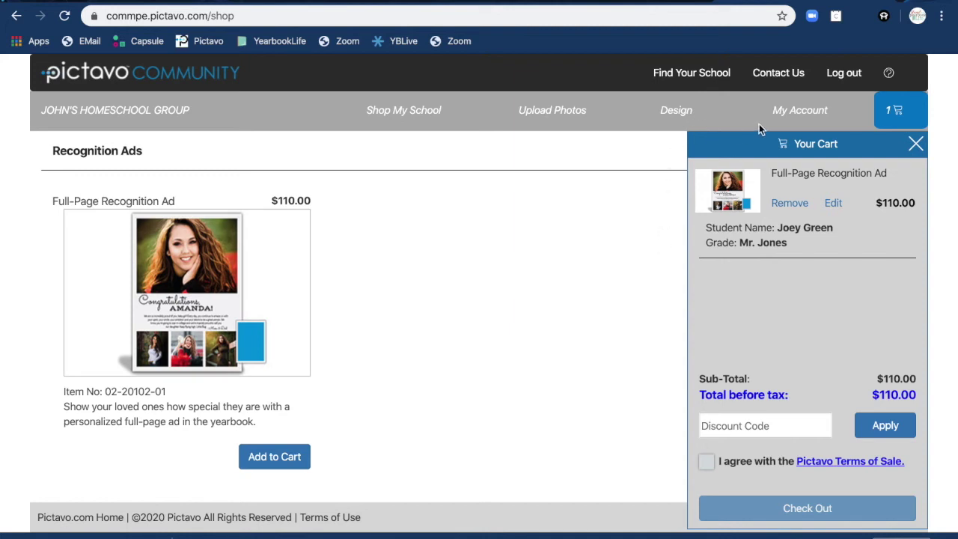
View the My Account profile page and return to the school's shop.
left_click(787, 116)
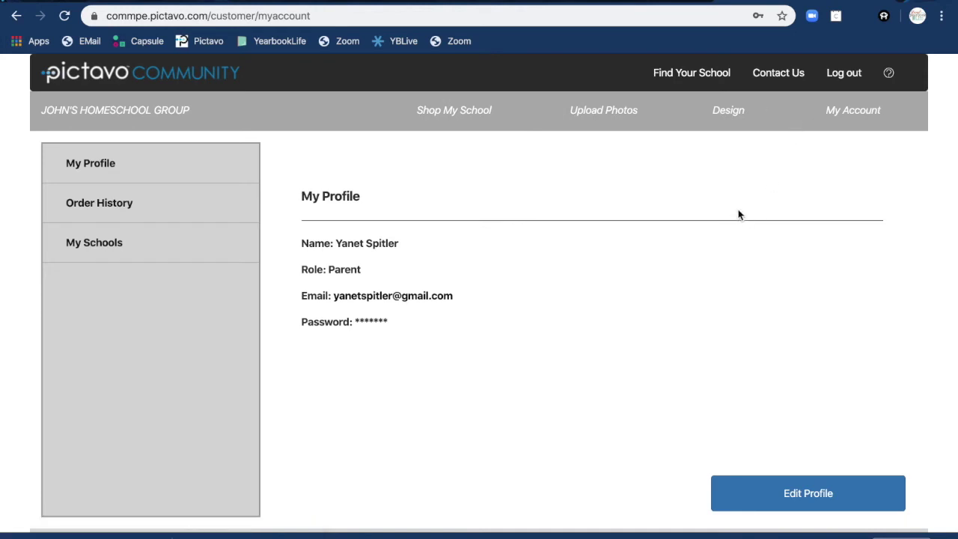
left_click(455, 117)
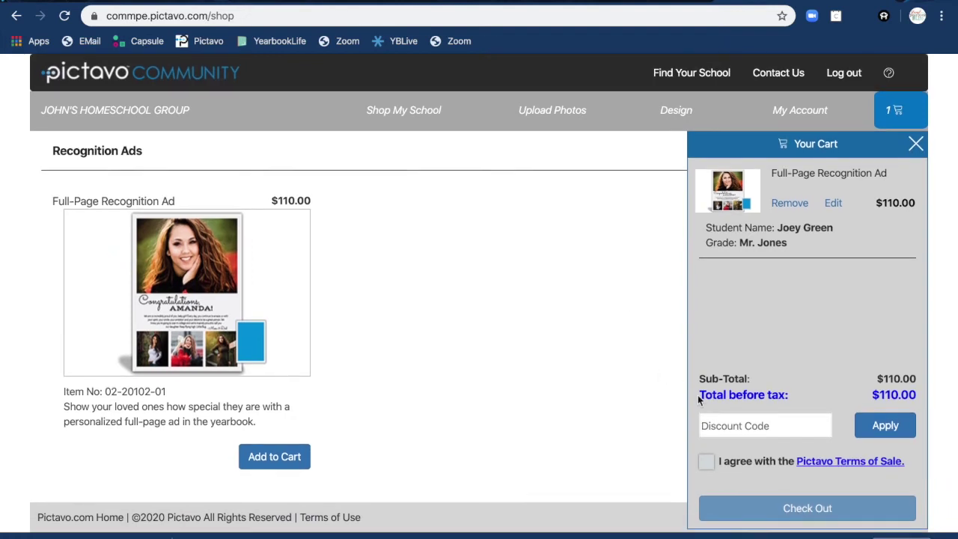
Apply the discount code happy to the cart and agree to the Pictavo Terms of Sale.
left_click(733, 427)
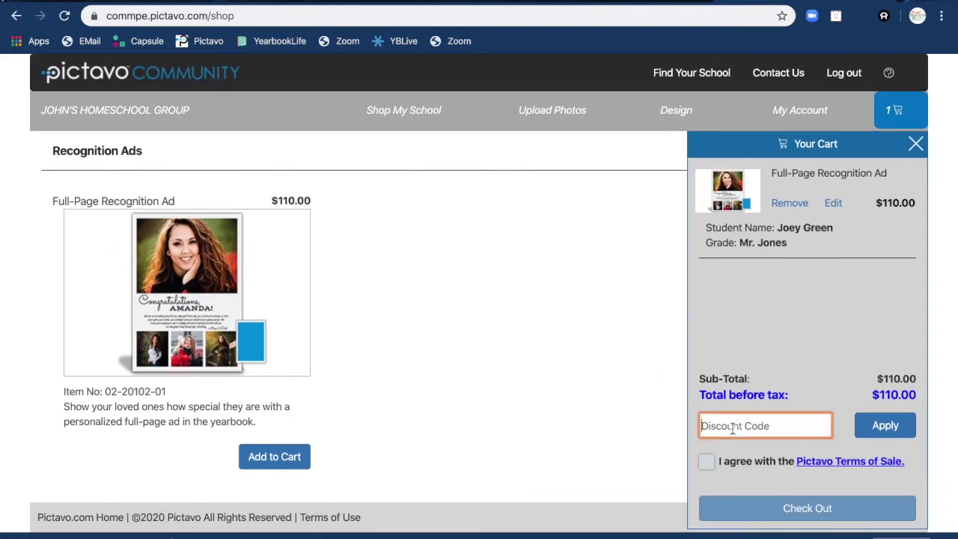
type("happy")
left_click(707, 464)
left_click(885, 427)
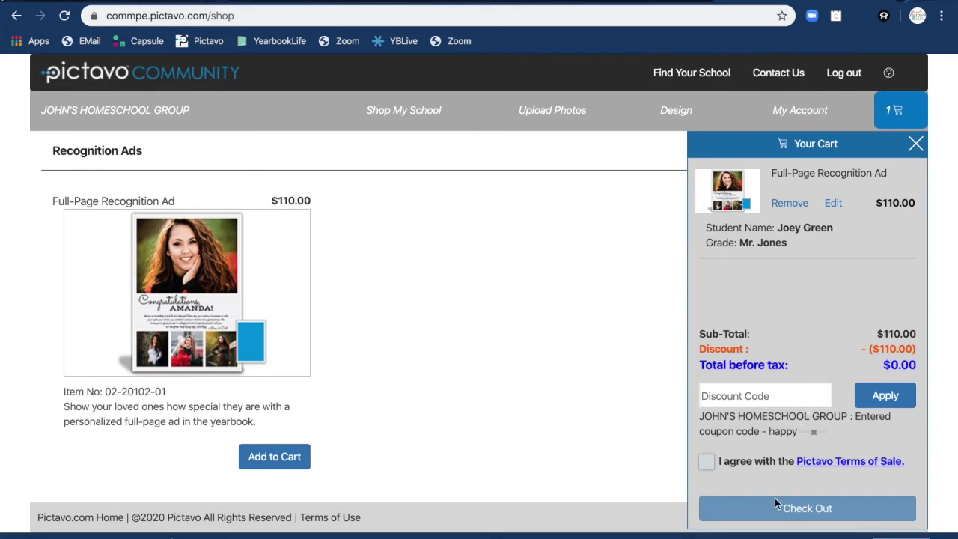
left_click(708, 464)
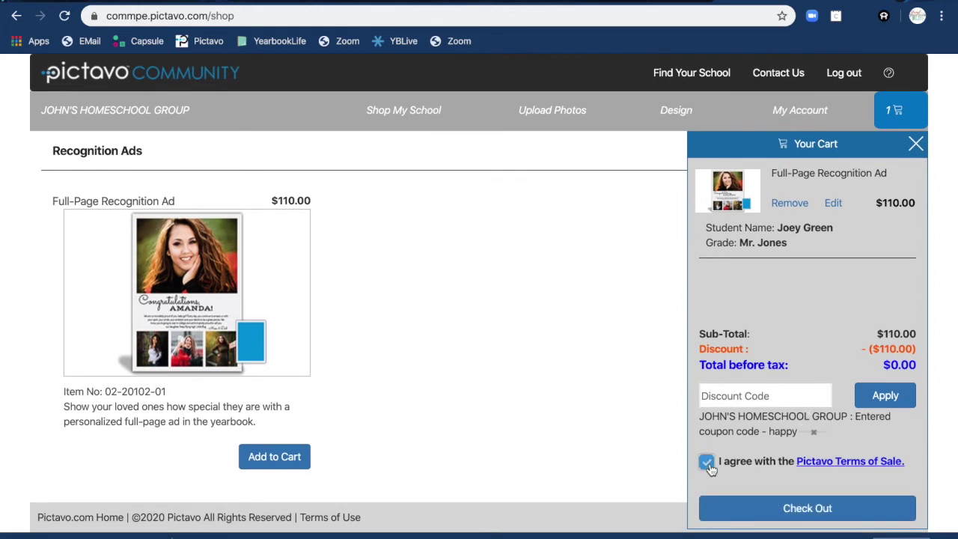
Check out with the prefilled billing address, submit the recognition ad order, and close the order receipt and purchase message.
left_click(783, 509)
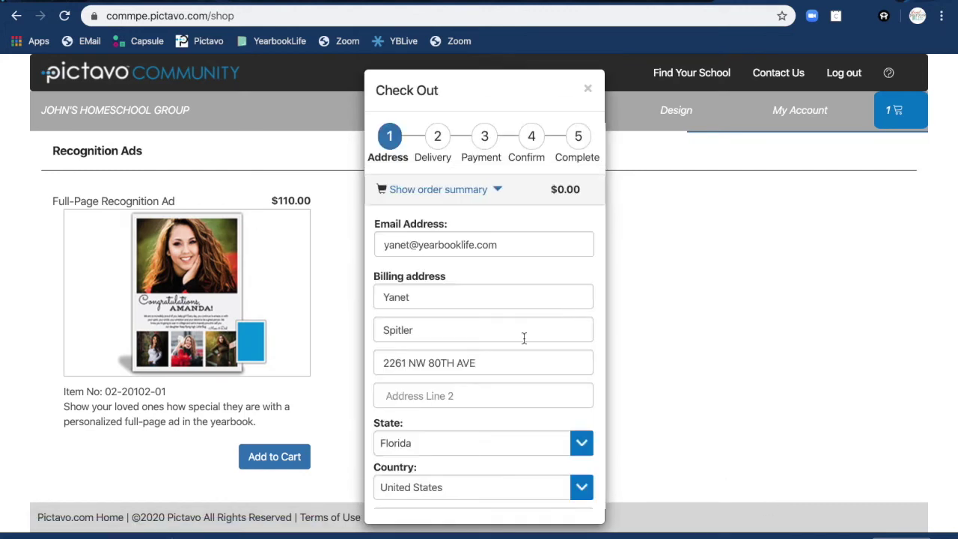
scroll(480, 351, "down", 4)
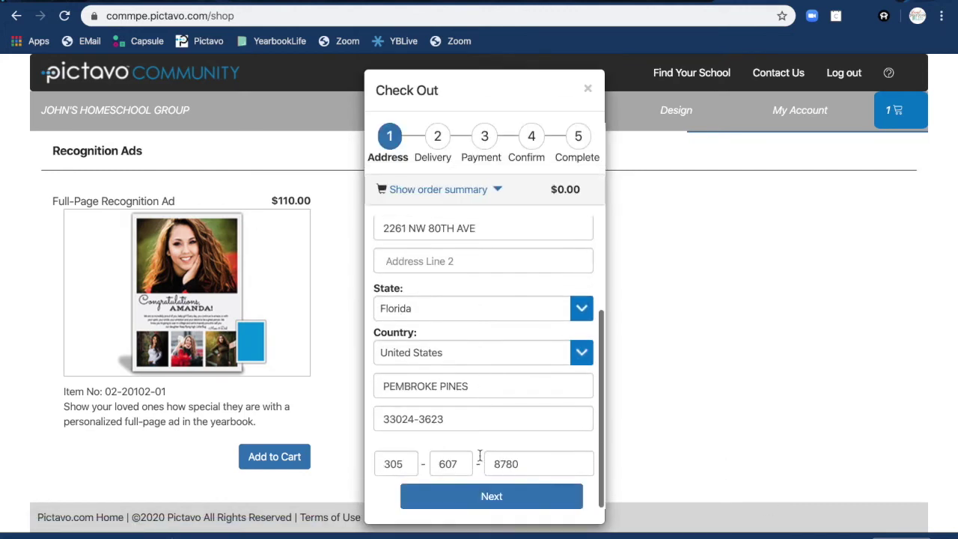
left_click(493, 502)
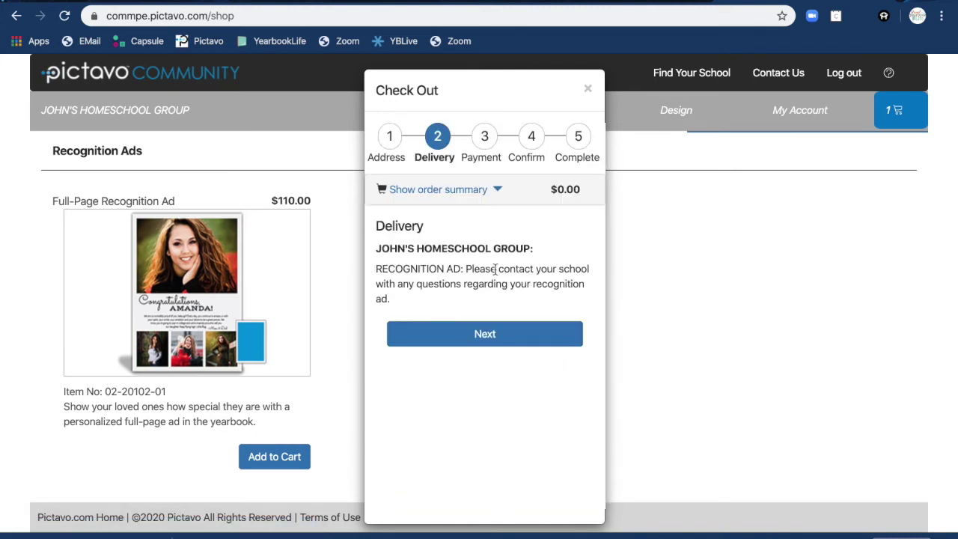
left_click(488, 337)
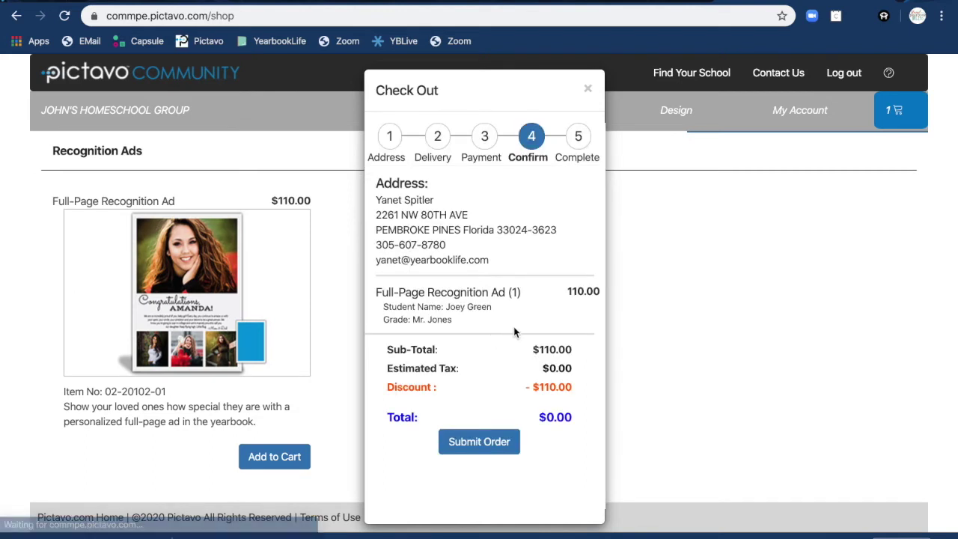
left_click(484, 442)
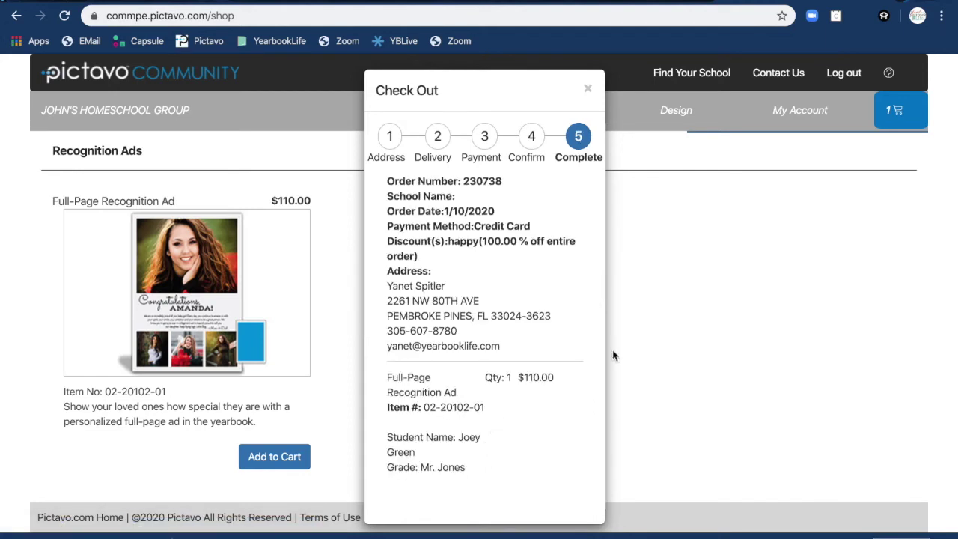
left_click(589, 89)
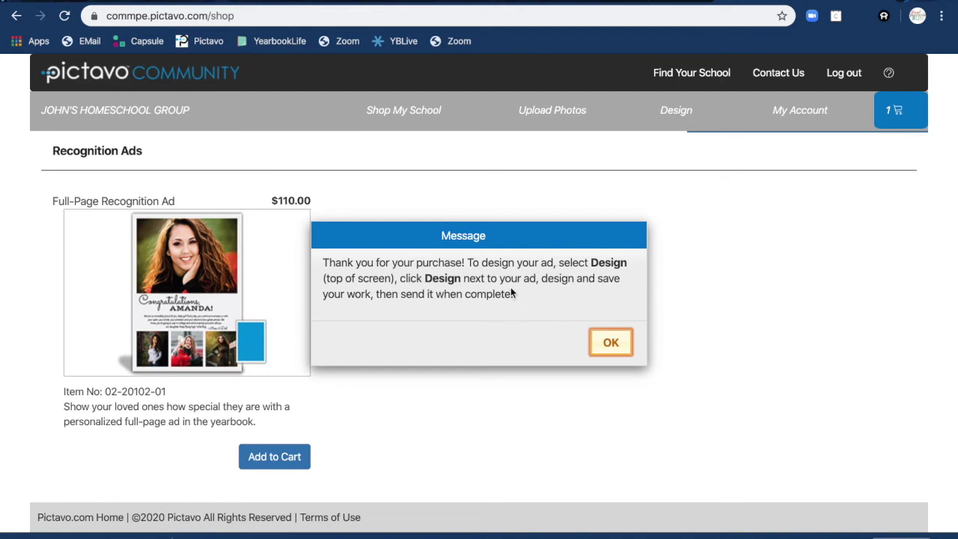
left_click(615, 343)
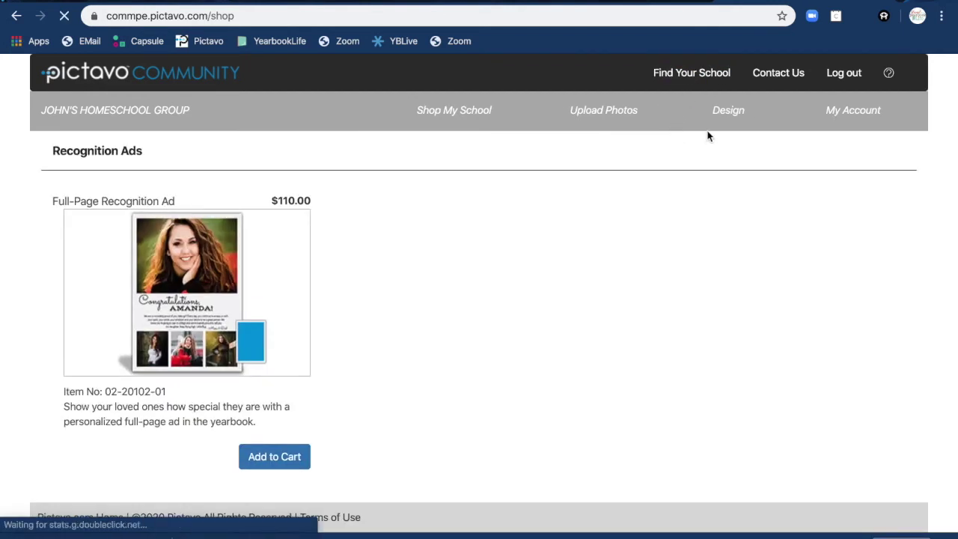
Open the Design page, dismiss the tour offer, and review the purchased recognition ads and their submission options.
left_click(725, 121)
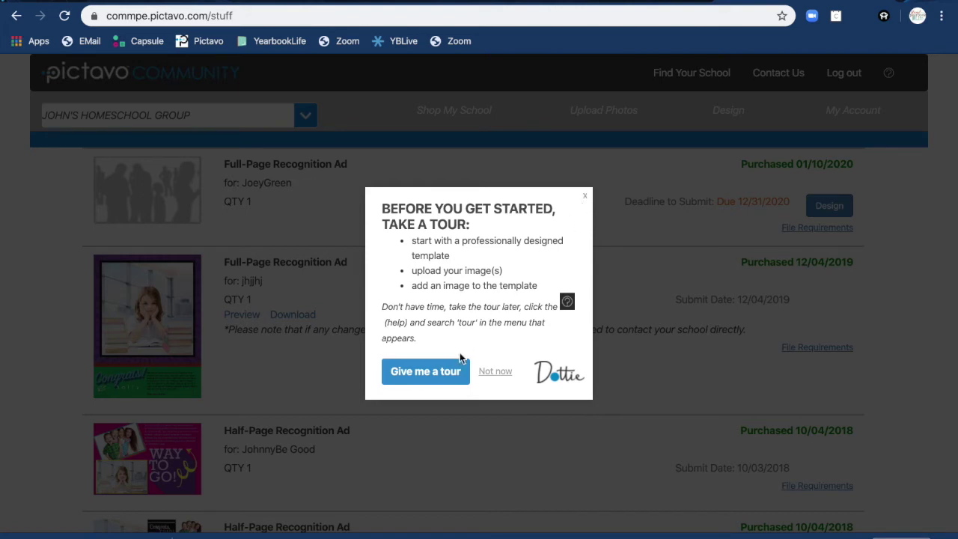
left_click(585, 198)
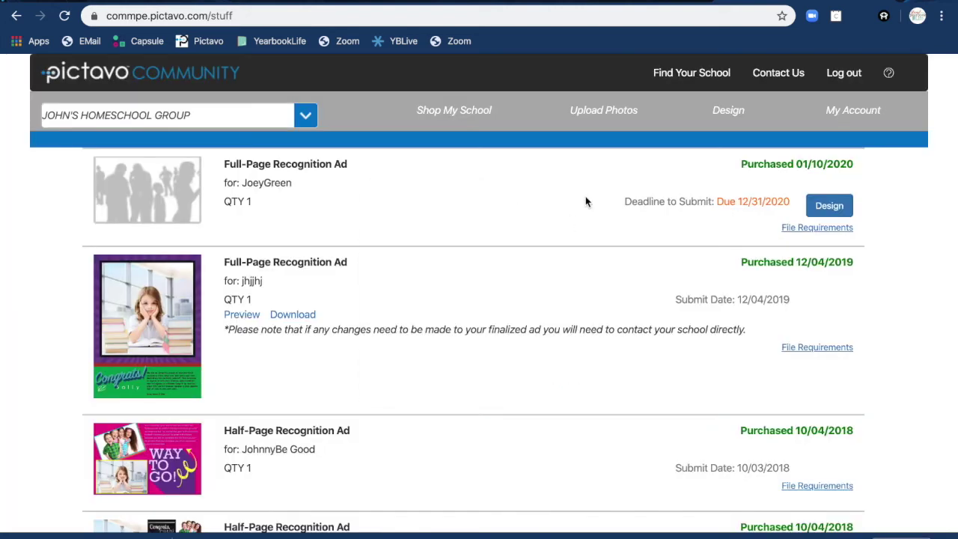
scroll(513, 286, "down", 1)
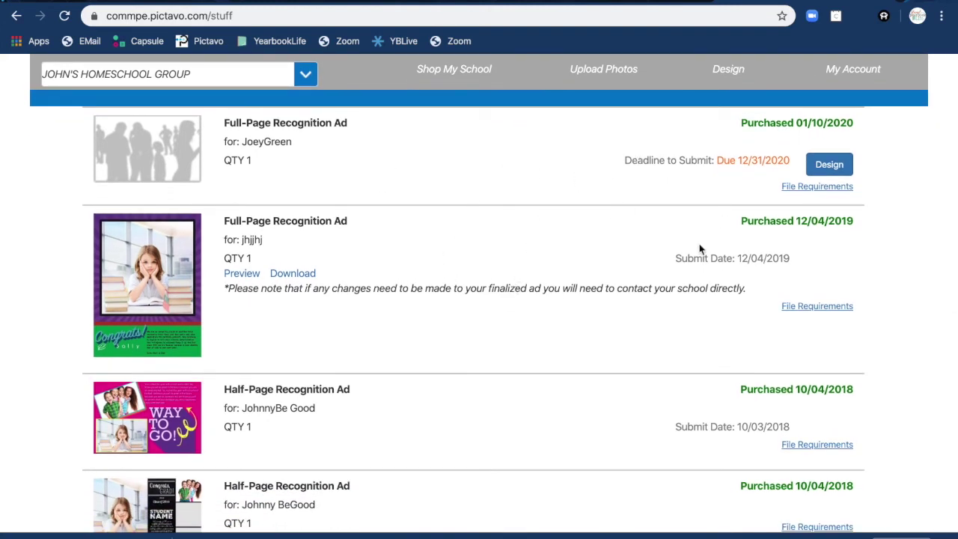
scroll(615, 398, "down", 5)
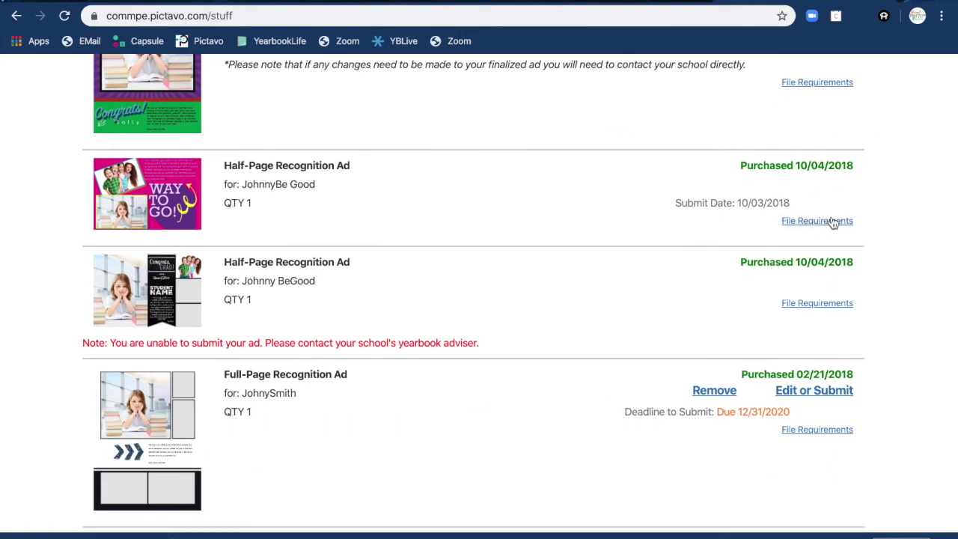
scroll(657, 306, "down", 1)
scroll(656, 306, "up", 6)
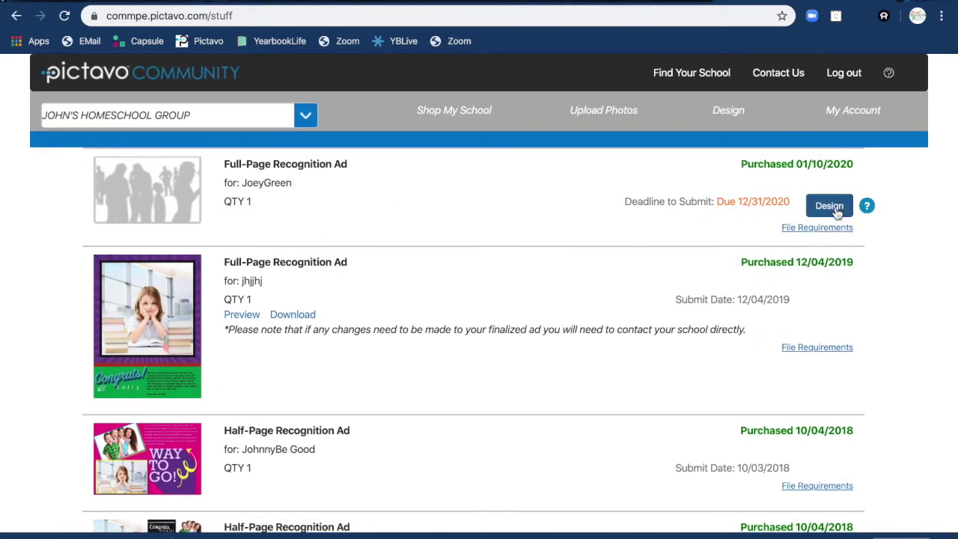
Start designing the full-page ad purchased 01/10/2020 with template S_ADFull_02 and place the four-children photo in its largest photo box.
left_click(828, 207)
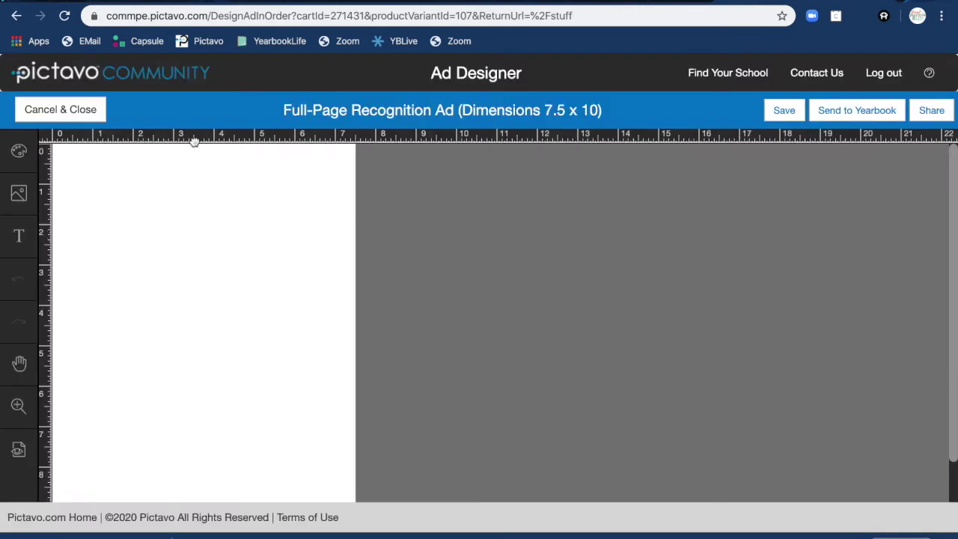
left_click(18, 153)
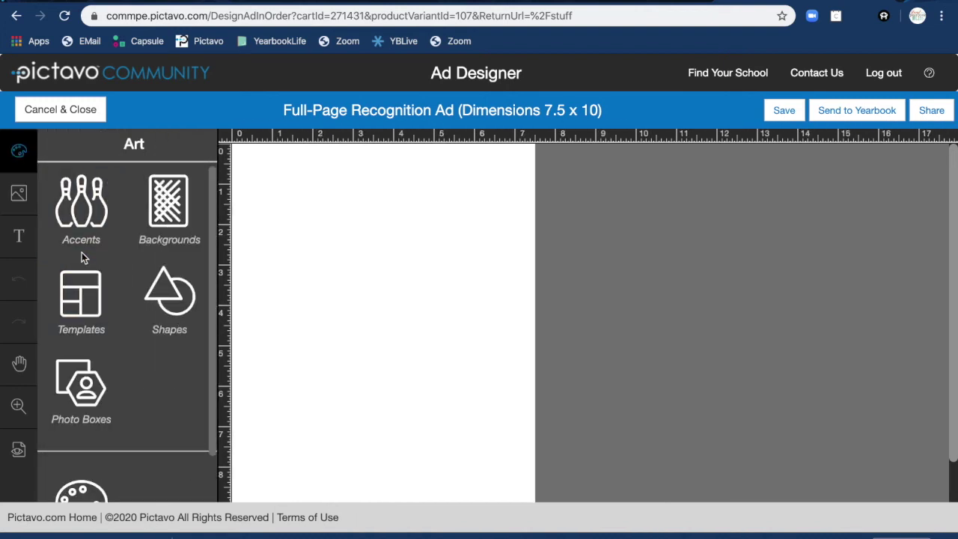
left_click(81, 310)
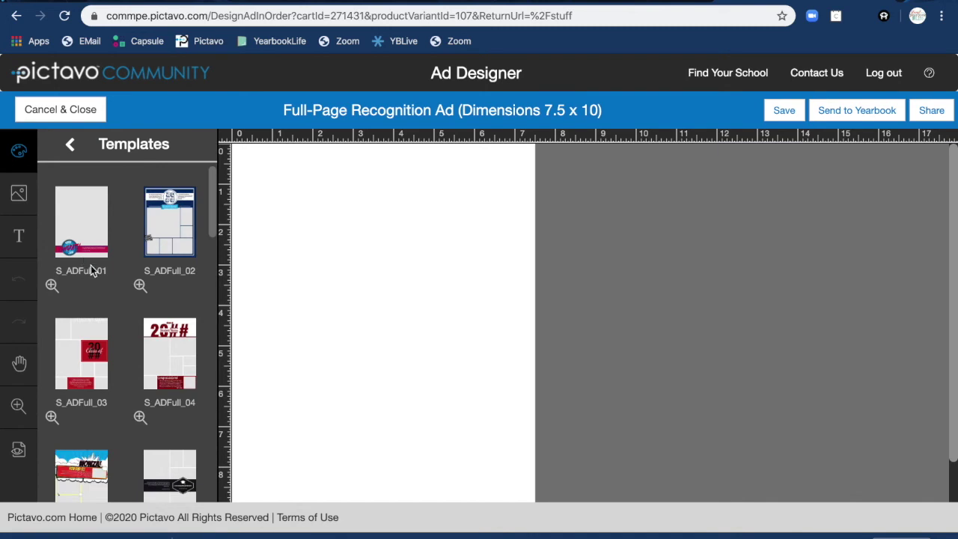
left_click_drag(84, 349, 290, 233)
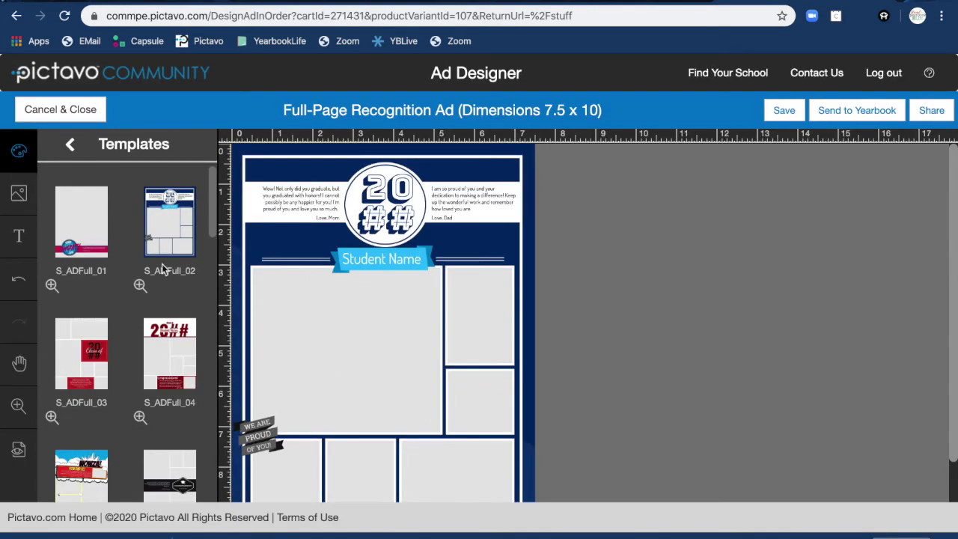
left_click(17, 199)
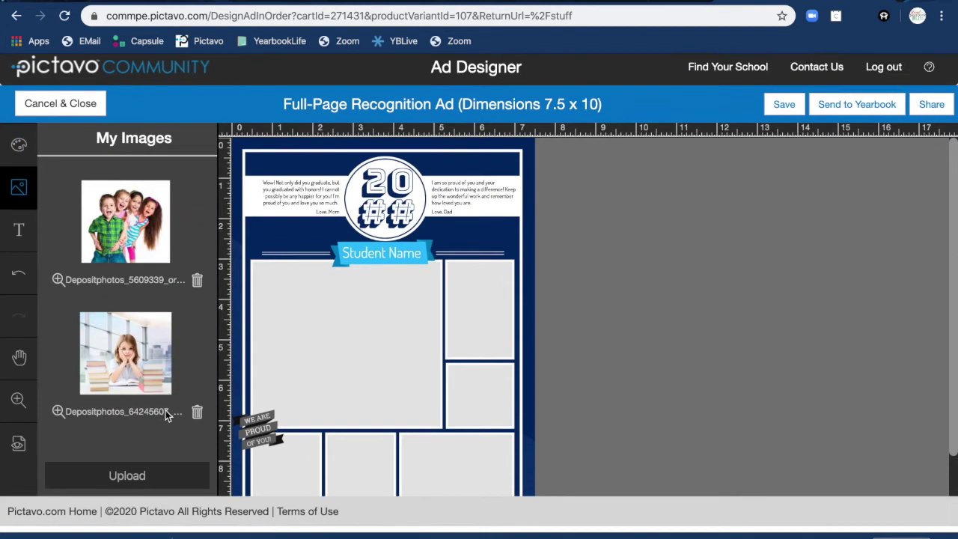
left_click_drag(110, 206, 337, 351)
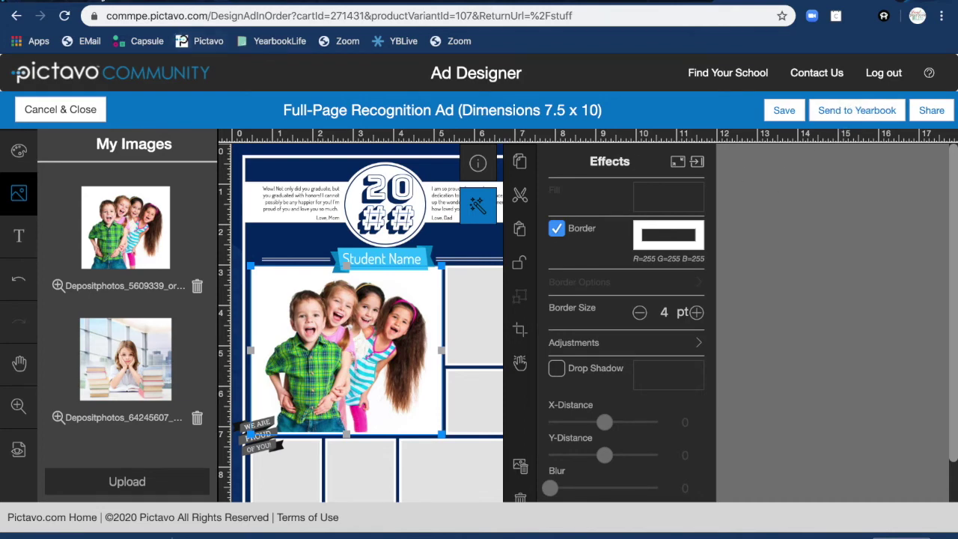
Switch to the Pictavo yearbook project and view all recognition ads collected under its managed photos.
left_click(101, 1)
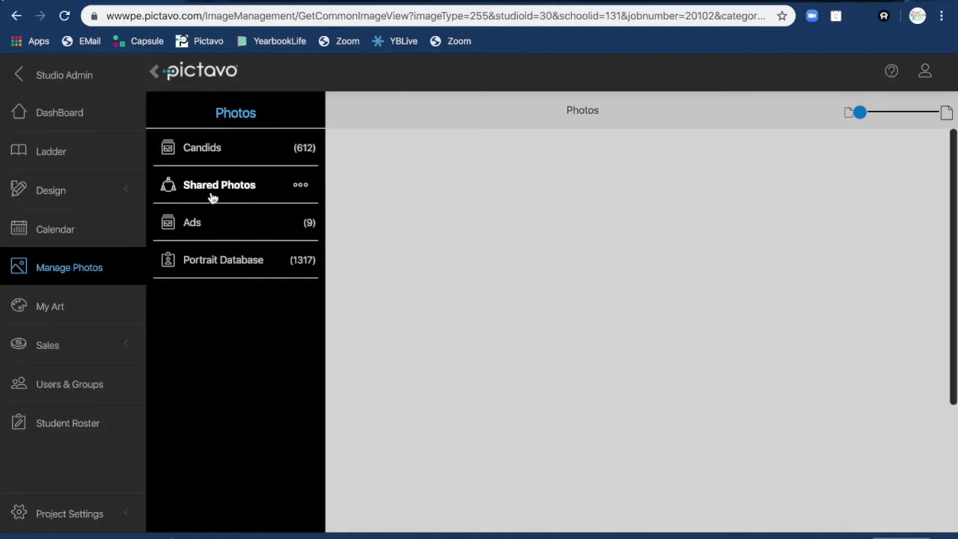
left_click(197, 229)
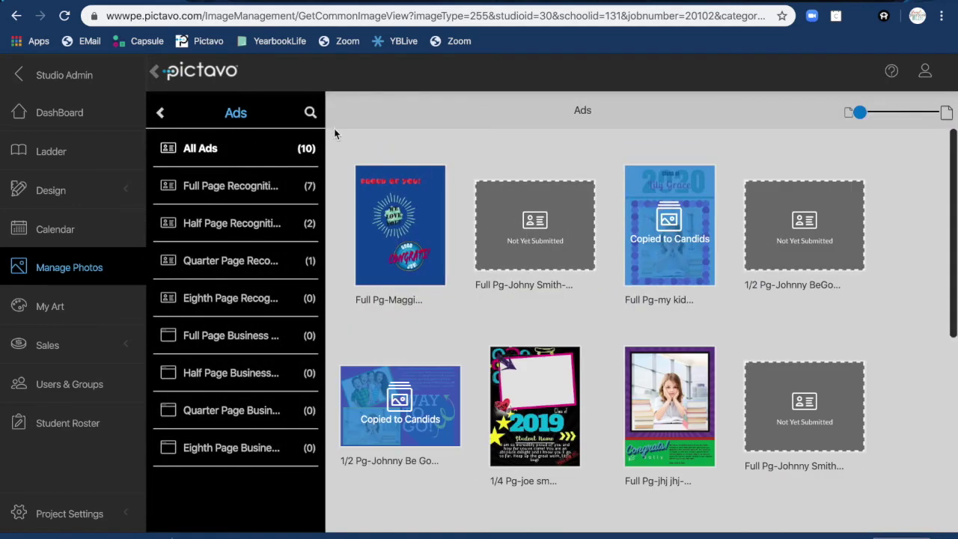
left_click(122, 189)
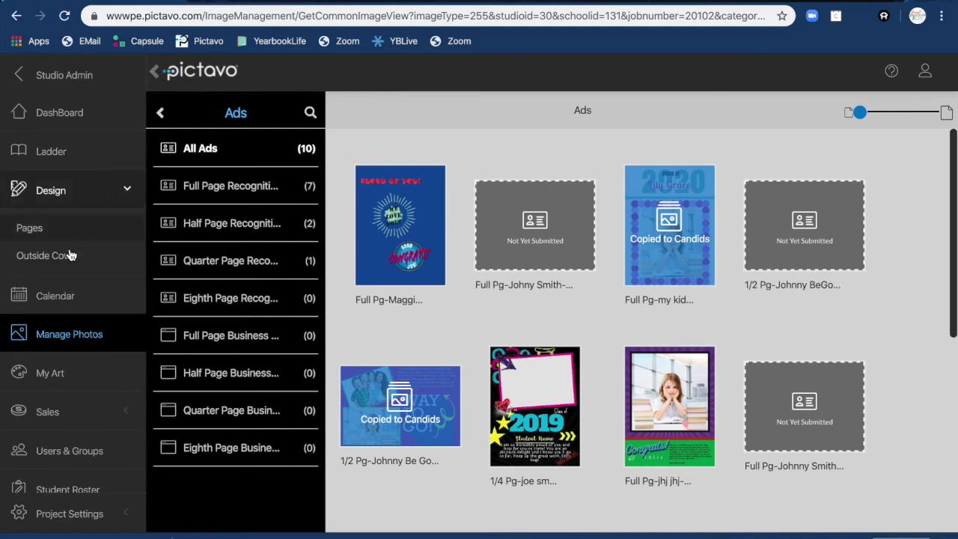
Find the blank spread of pages 18-19 in the ladder and open it for design.
left_click(60, 158)
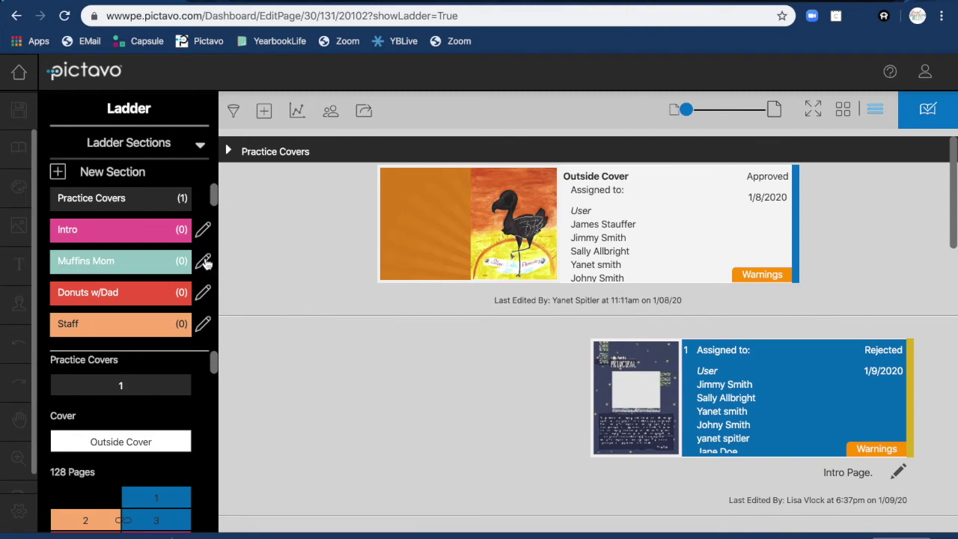
scroll(382, 383, "down", 1)
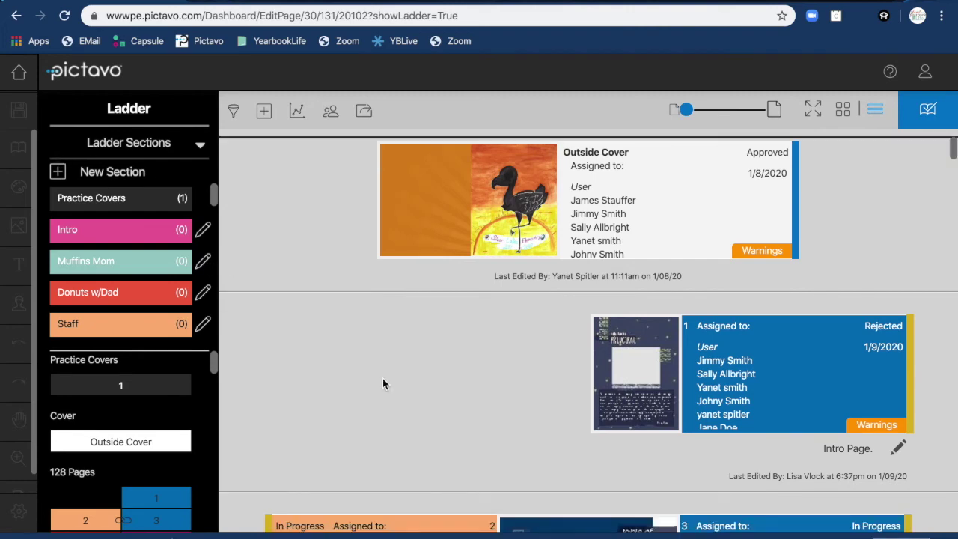
scroll(383, 383, "down", 7)
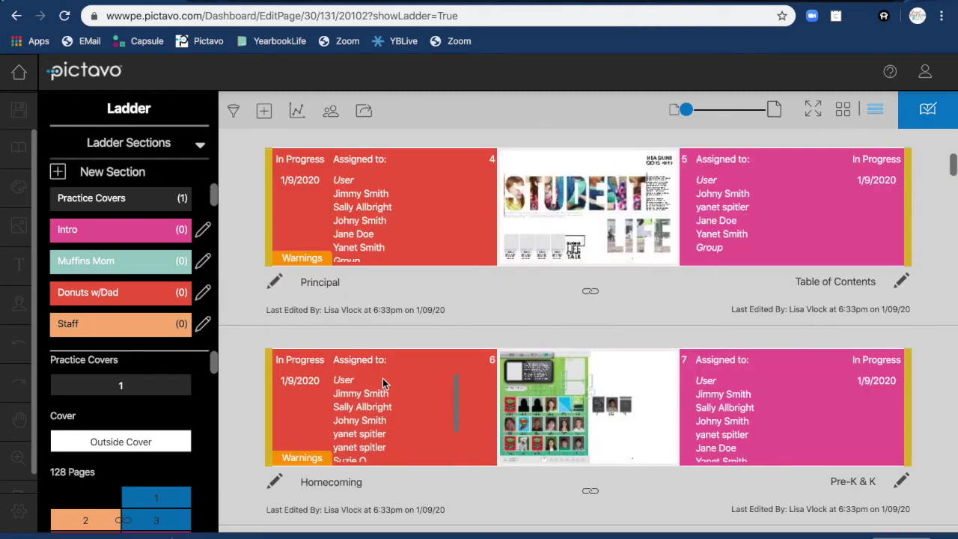
scroll(419, 327, "up", 1)
scroll(419, 327, "down", 1)
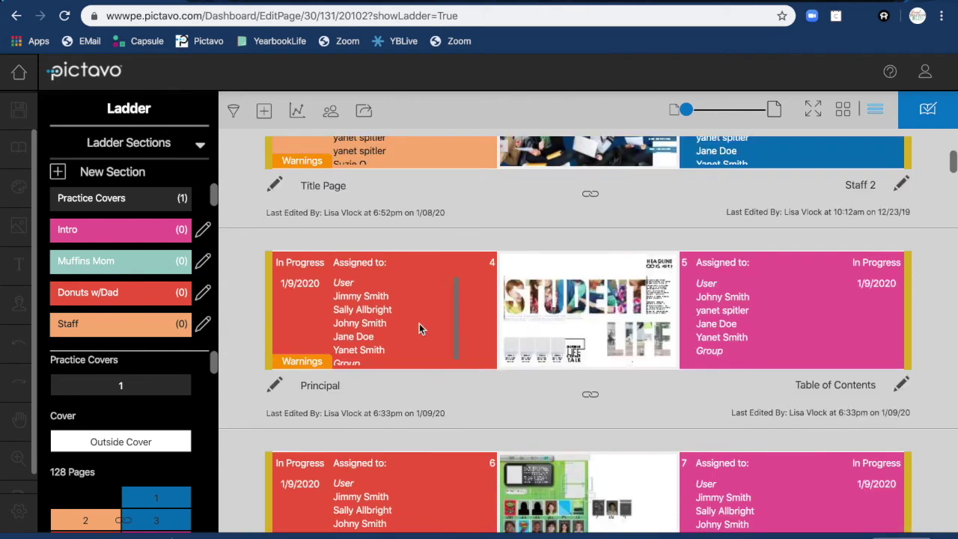
scroll(445, 216, "up", 1)
scroll(445, 217, "down", 3)
scroll(500, 265, "down", 5)
scroll(500, 260, "down", 15)
left_click(535, 336)
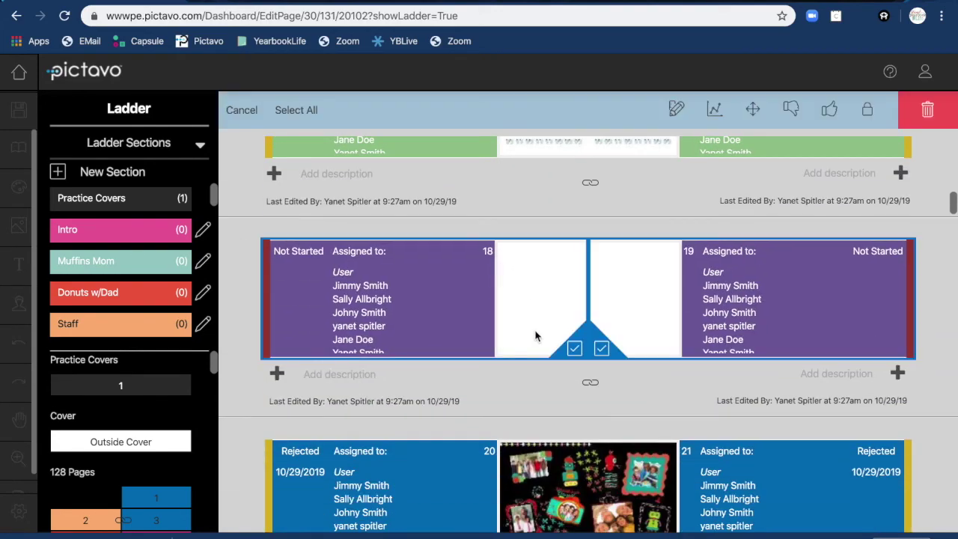
left_click(674, 110)
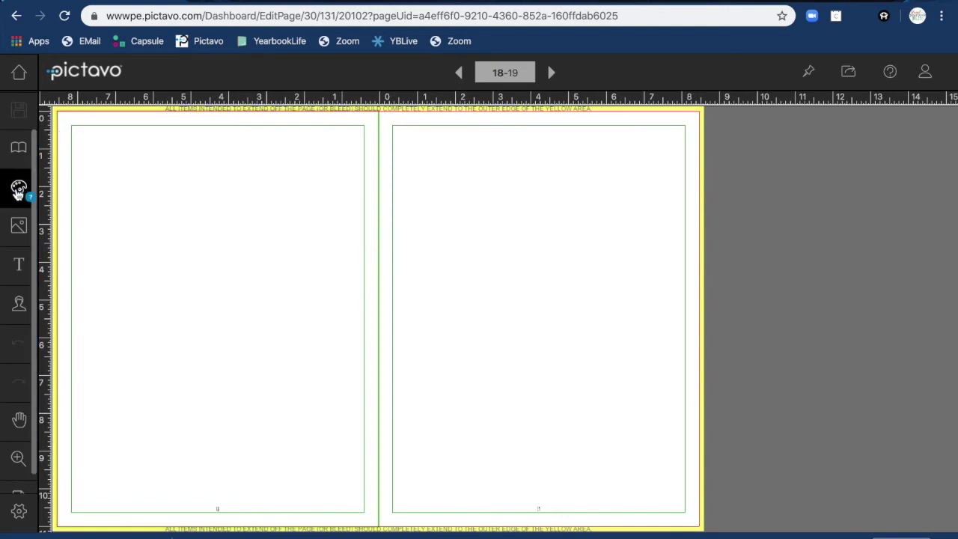
Search the art library for Ads and list the matching templates.
left_click(19, 194)
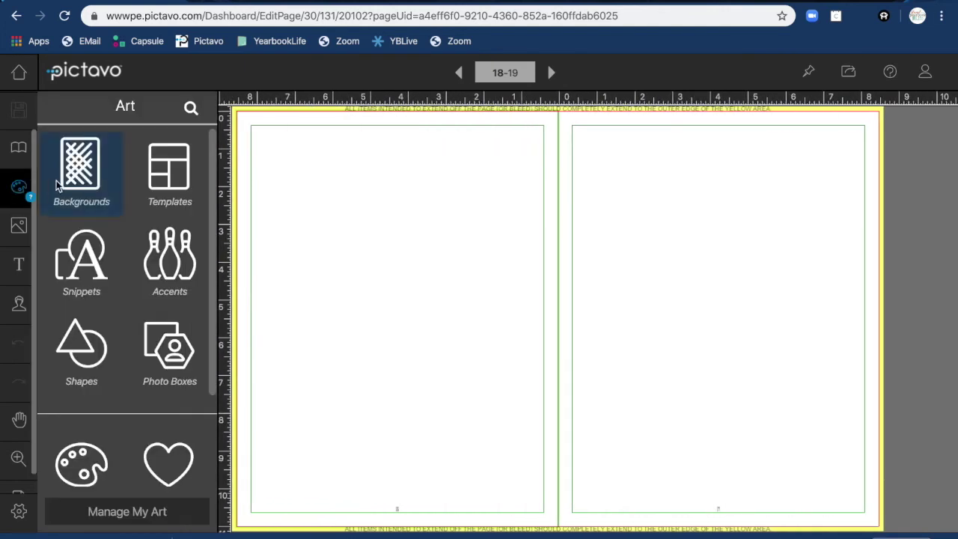
left_click(170, 186)
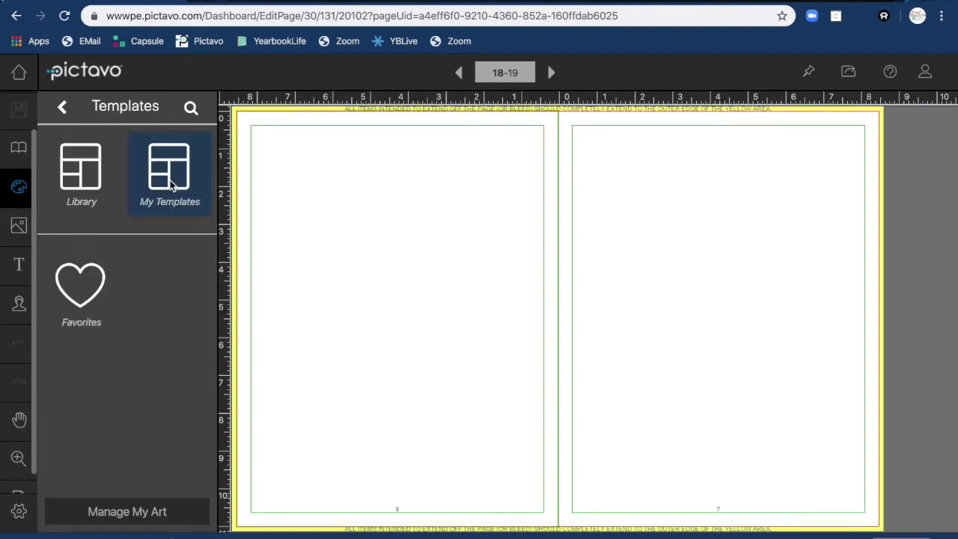
left_click(89, 179)
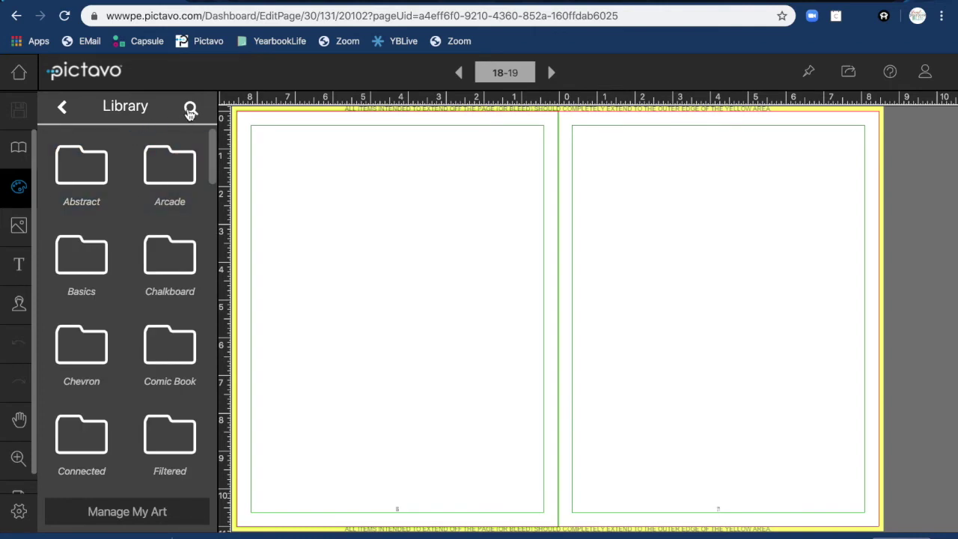
left_click(191, 110)
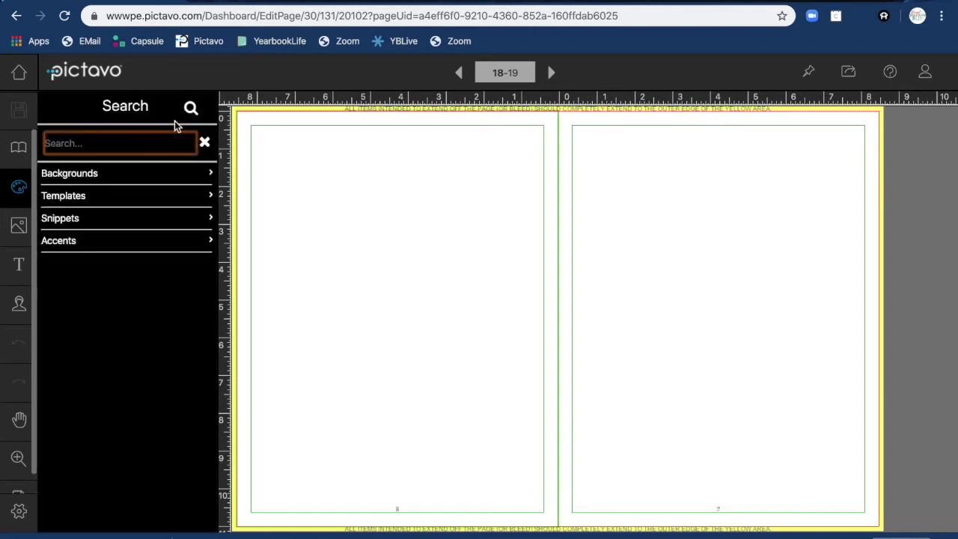
type("ad")
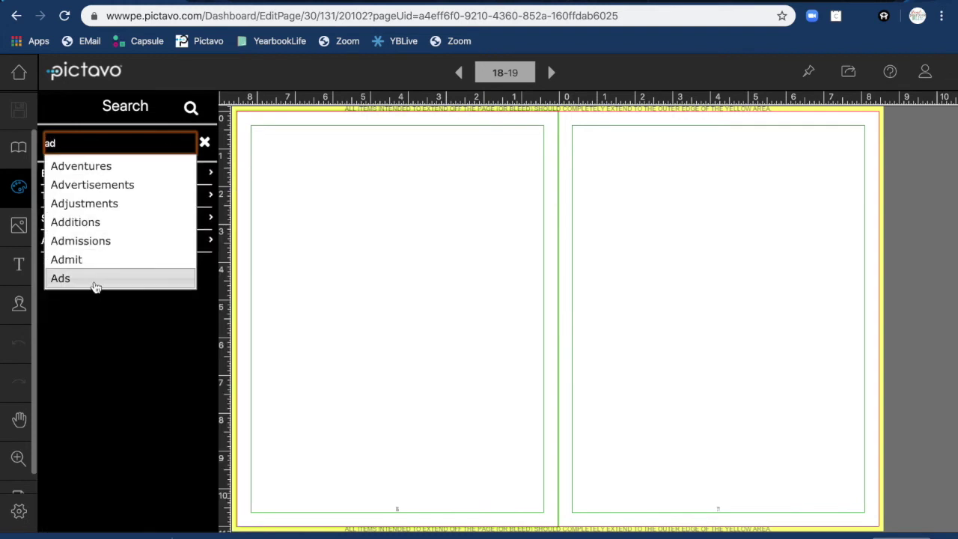
left_click(96, 283)
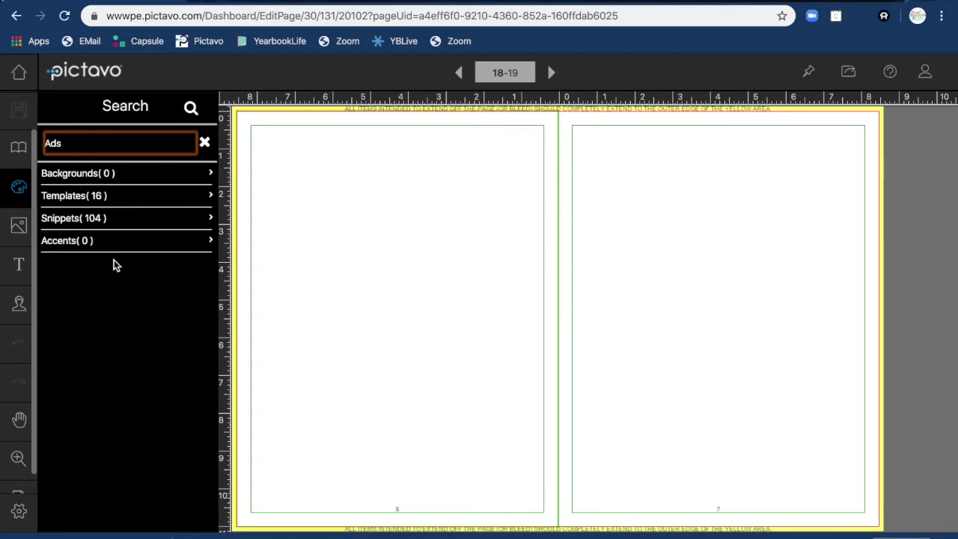
left_click(75, 197)
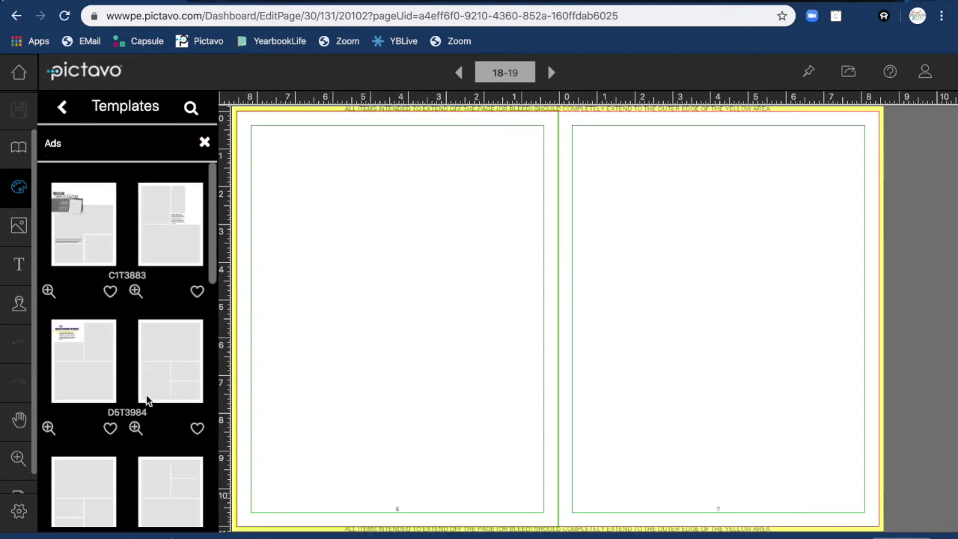
Apply the left-page layout of template D7T4003 to page 18, clearing all existing page items.
scroll(149, 427, "down", 1)
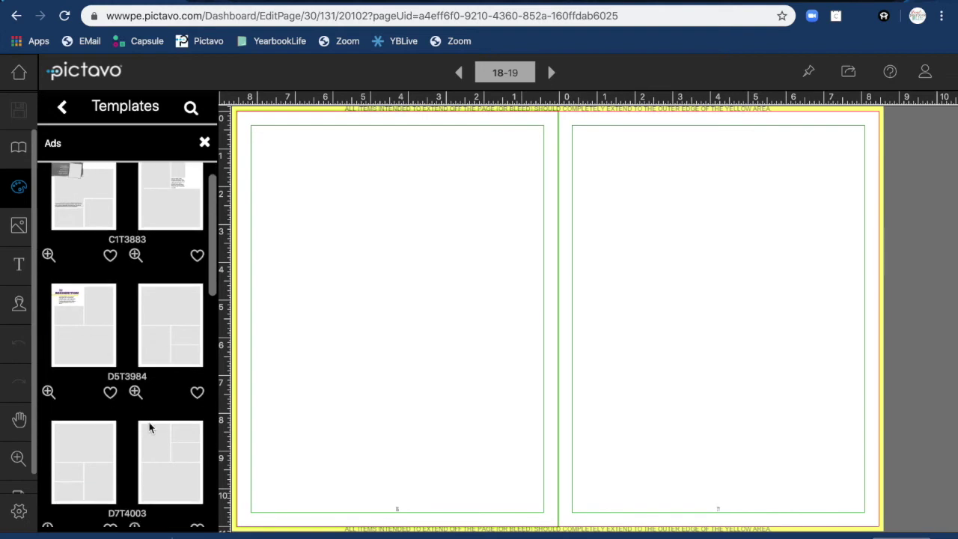
scroll(150, 427, "down", 5)
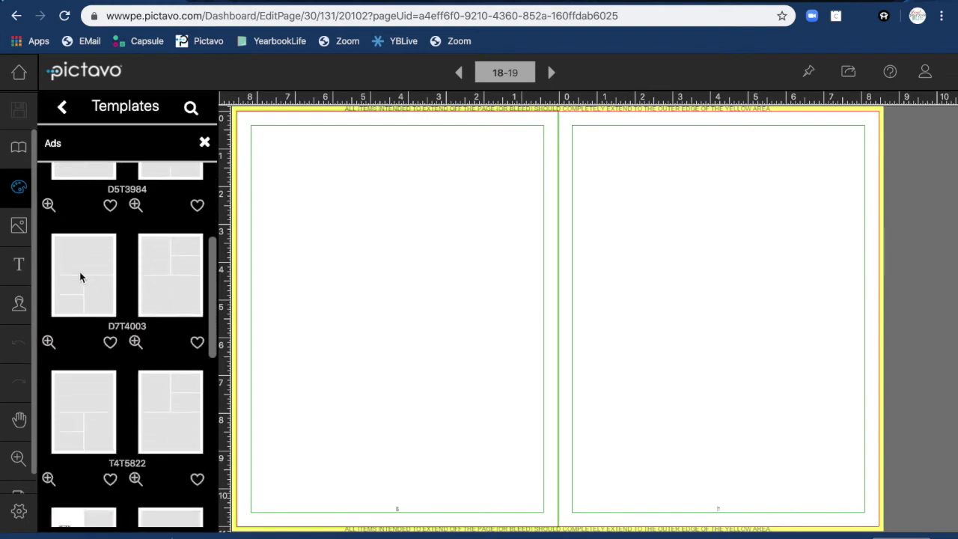
left_click_drag(83, 279, 421, 323)
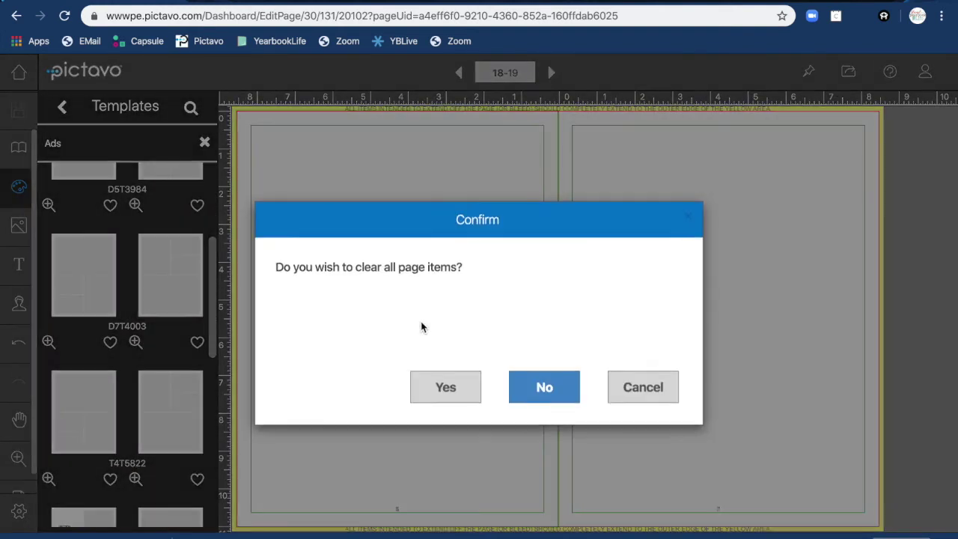
left_click(446, 405)
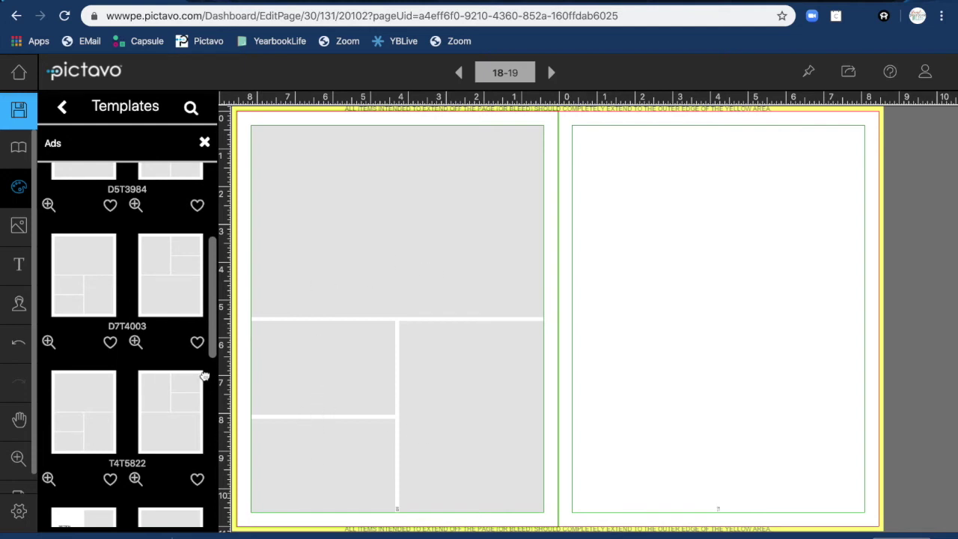
Apply the single full-page ad layout from template T4T5887 to page 19, clearing all existing page items.
scroll(147, 391, "down", 3)
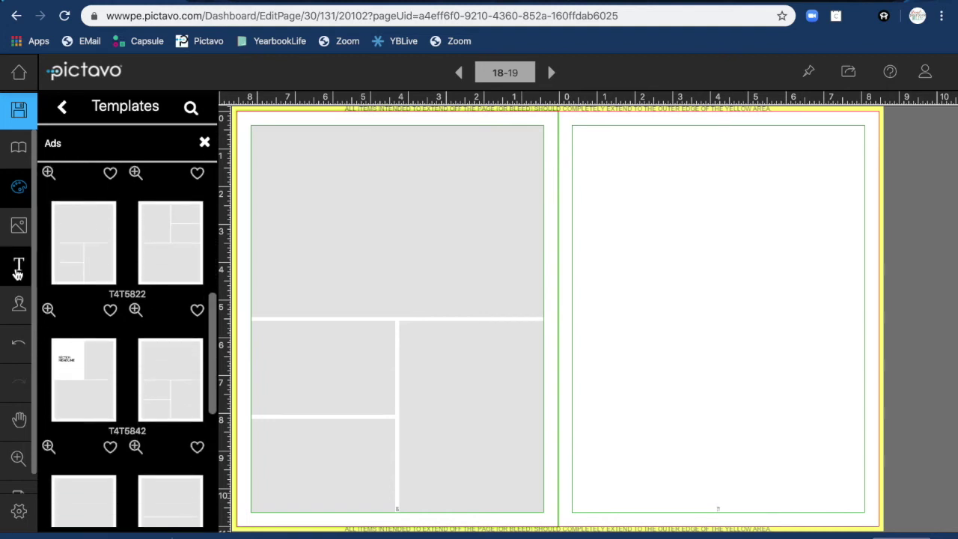
scroll(130, 381, "down", 2)
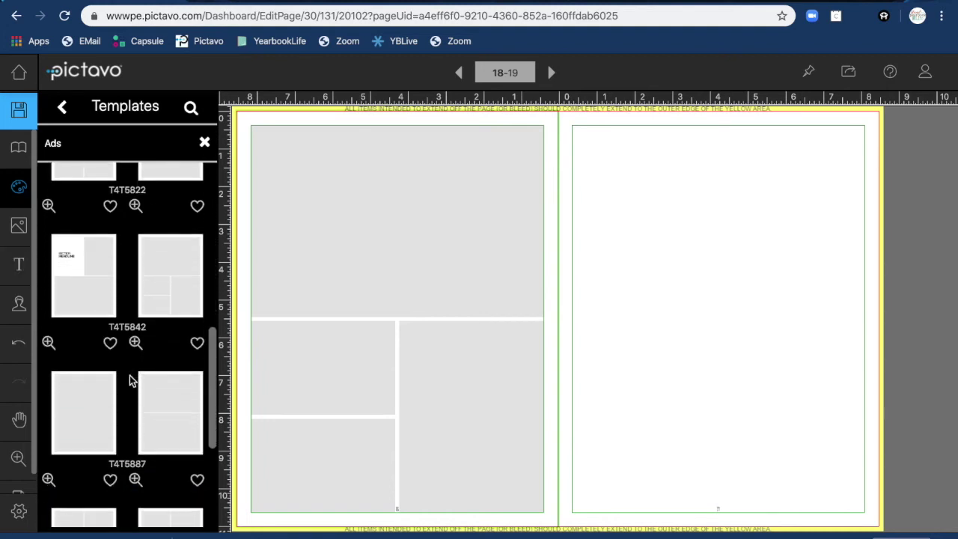
scroll(164, 370, "down", 4)
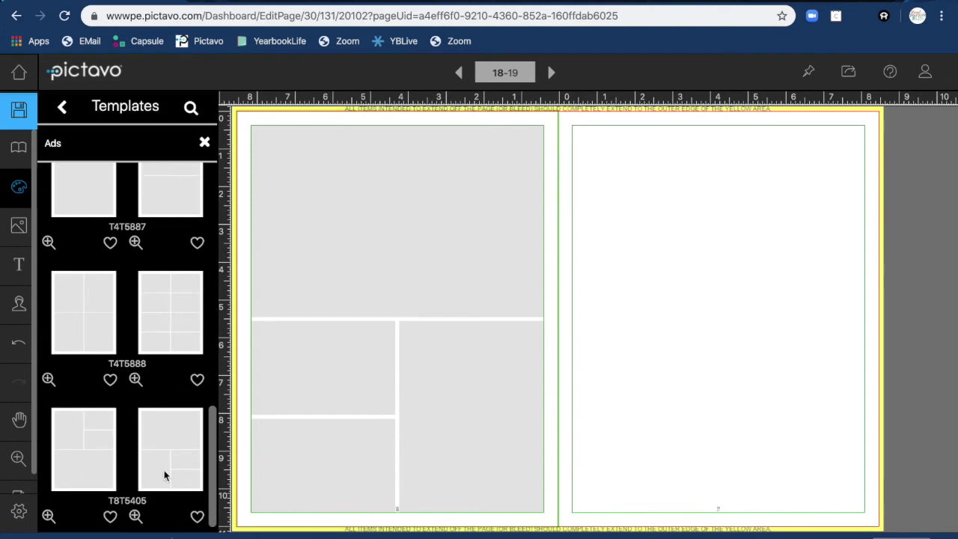
scroll(165, 475, "up", 3)
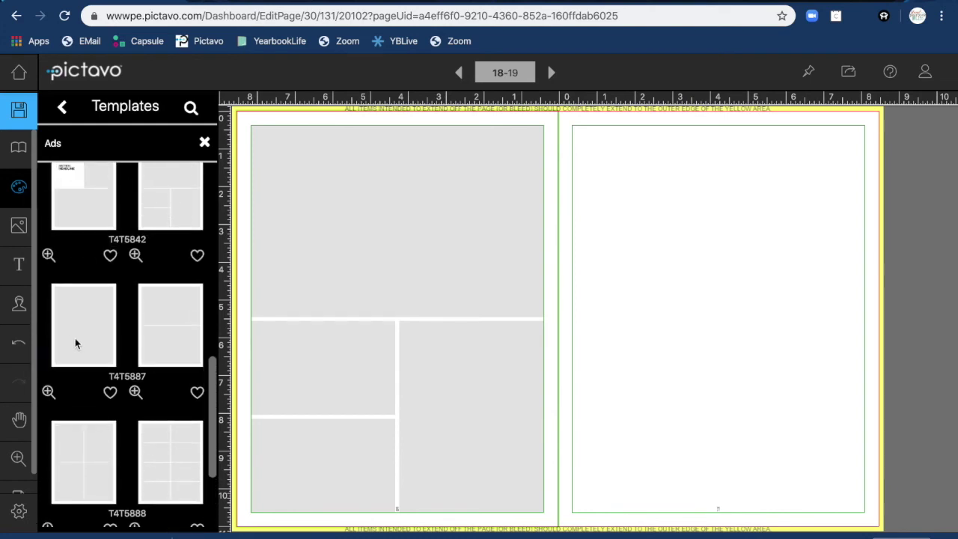
left_click_drag(89, 341, 620, 350)
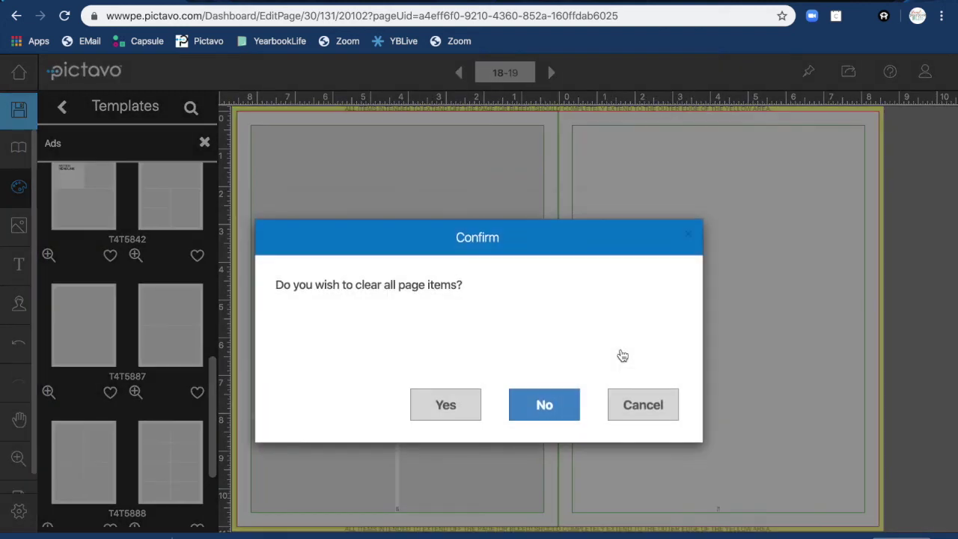
left_click(444, 405)
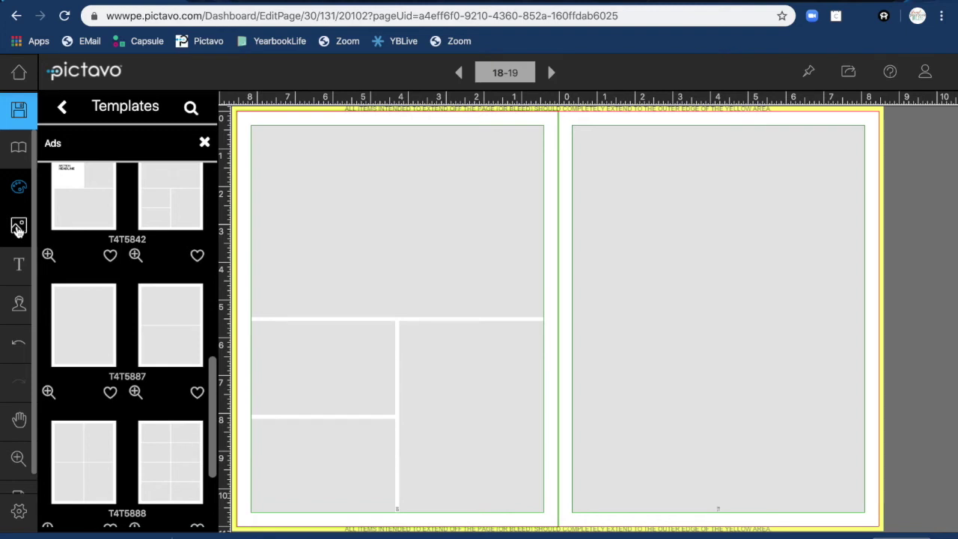
Place the group photo from the Ads album of Candids into the half-page box at the top of page 18.
left_click(18, 228)
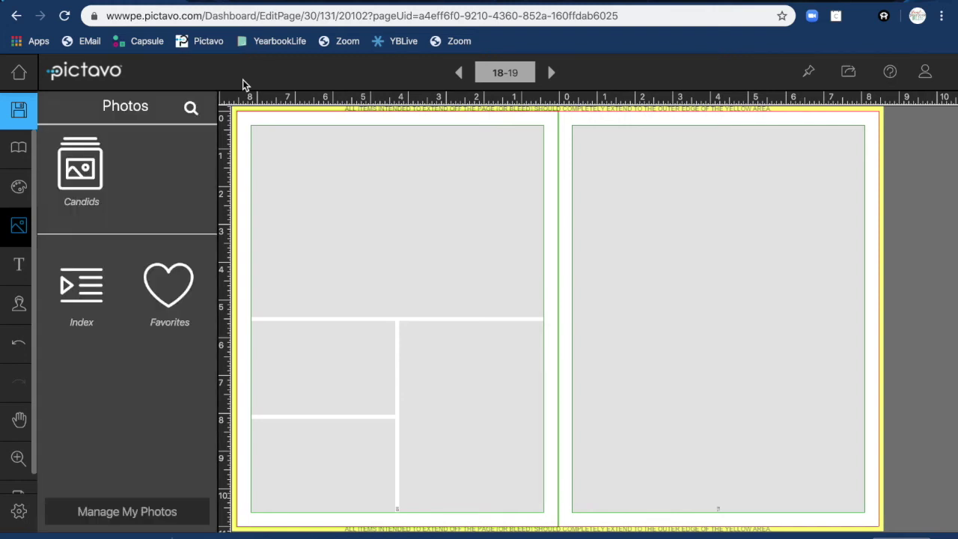
left_click(87, 182)
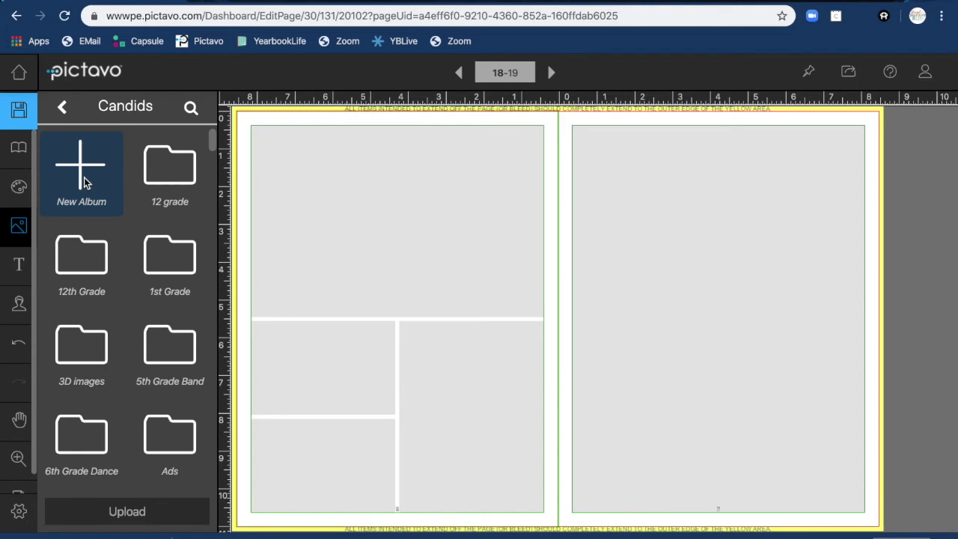
scroll(133, 317, "down", 3)
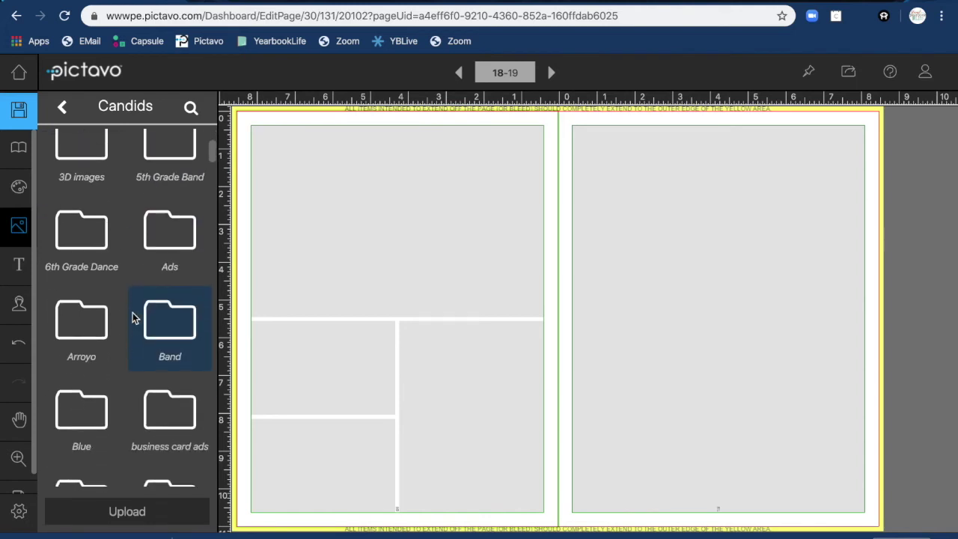
left_click(171, 242)
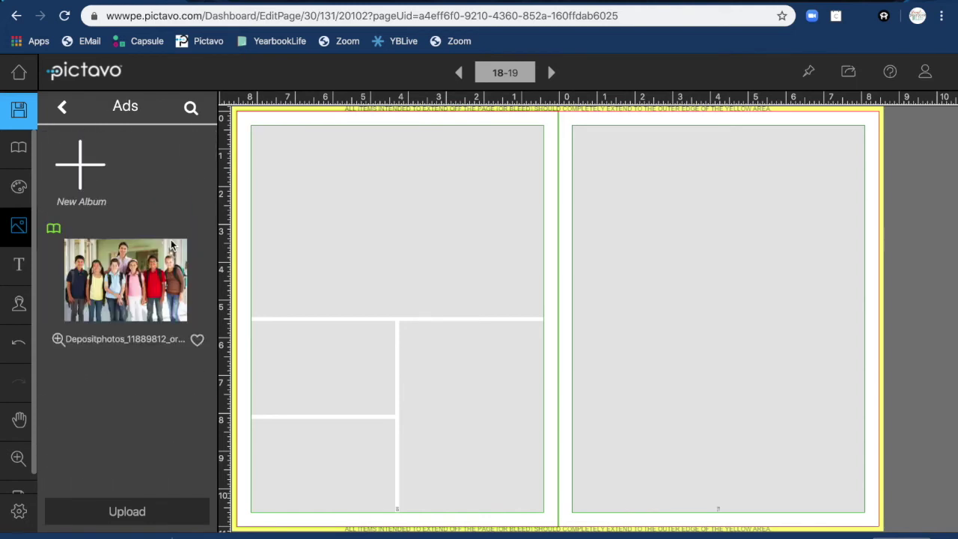
left_click(115, 288)
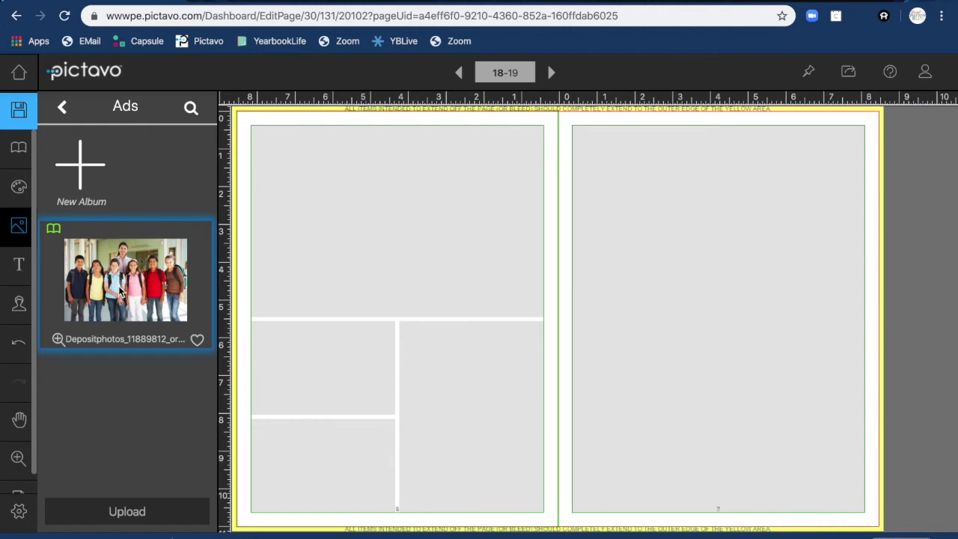
left_click_drag(120, 292, 407, 182)
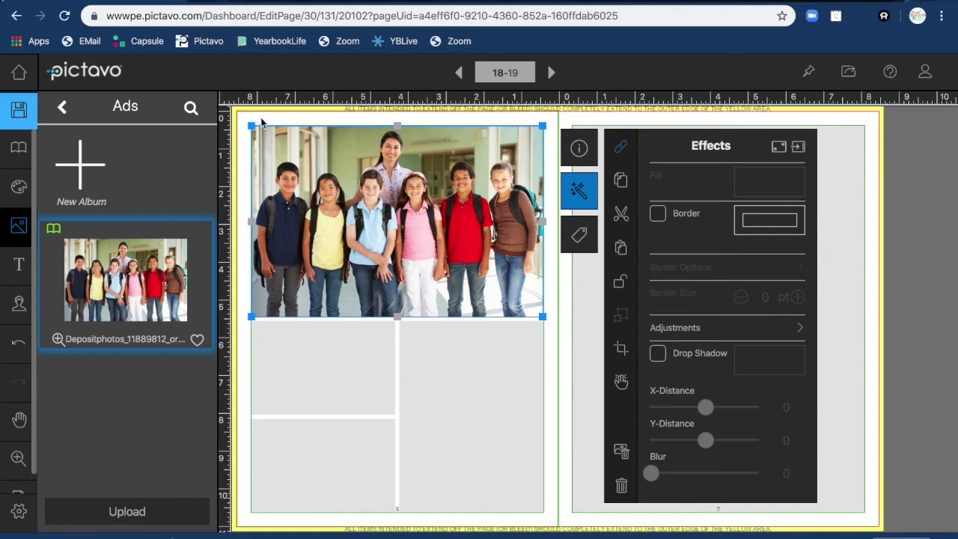
left_click_drag(258, 122, 441, 249)
left_click(316, 121)
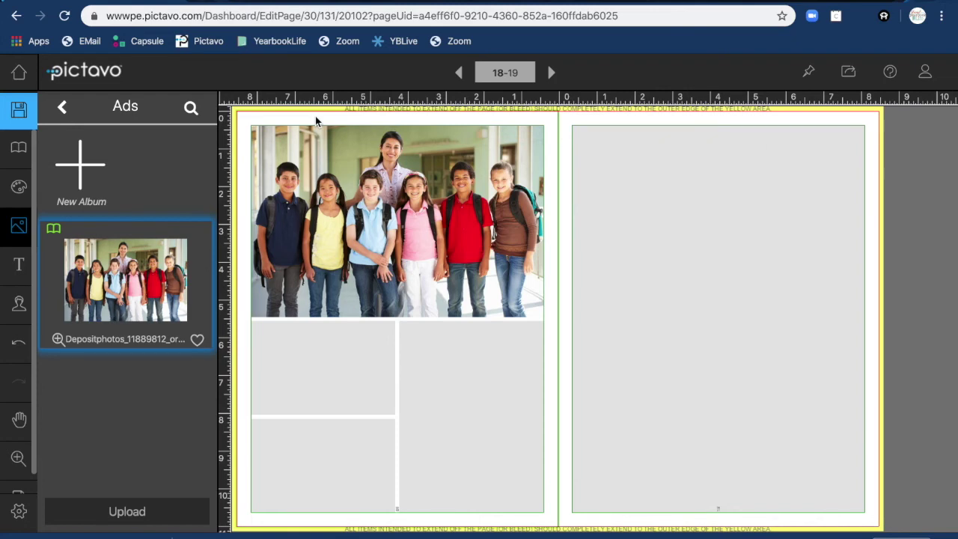
Open the Pictavo Help site and search it for "set up storefront".
left_click(890, 73)
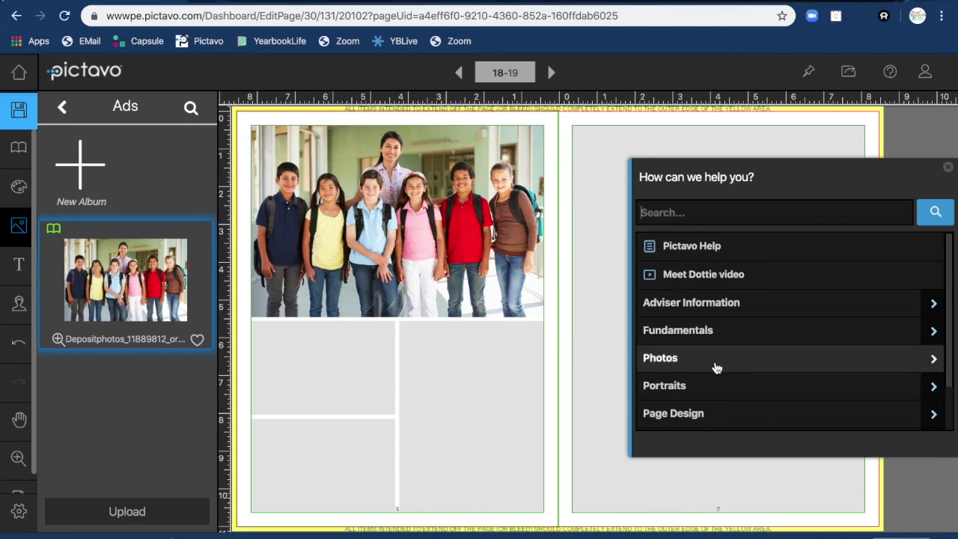
left_click(689, 247)
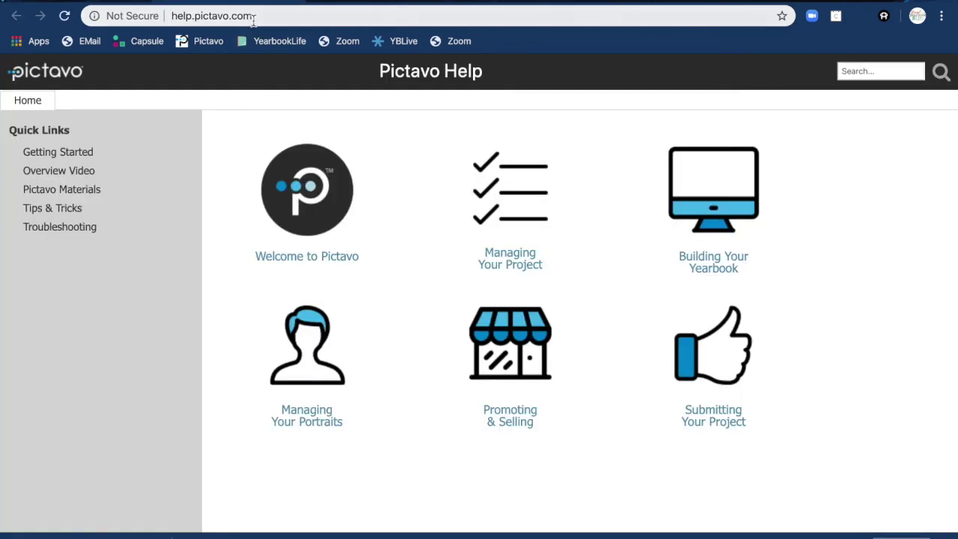
left_click(856, 71)
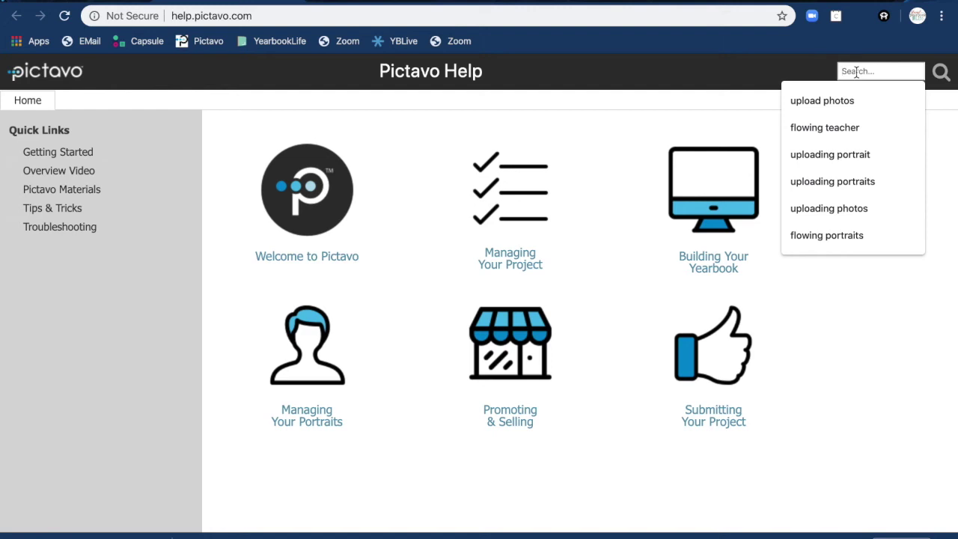
type("creati")
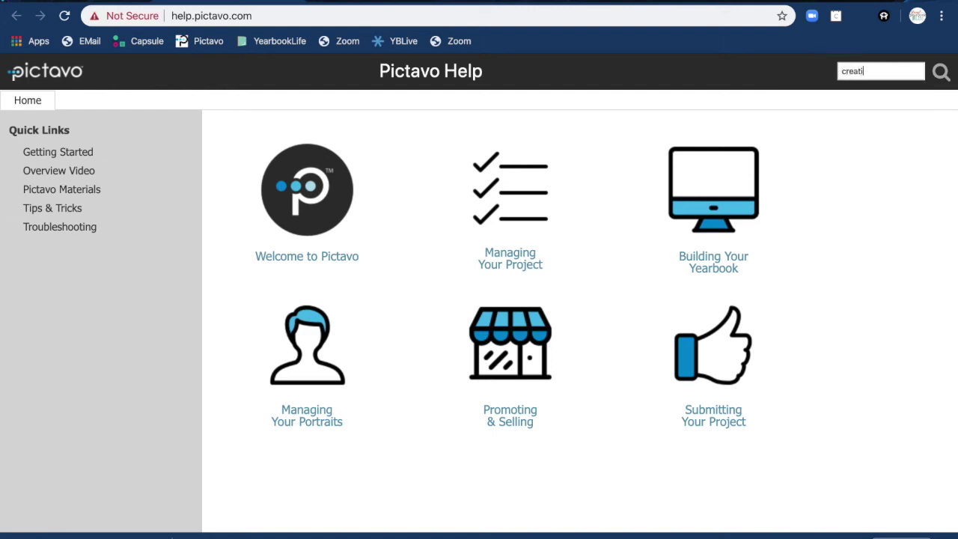
key("BackSpace")
type("set up s")
key("Return")
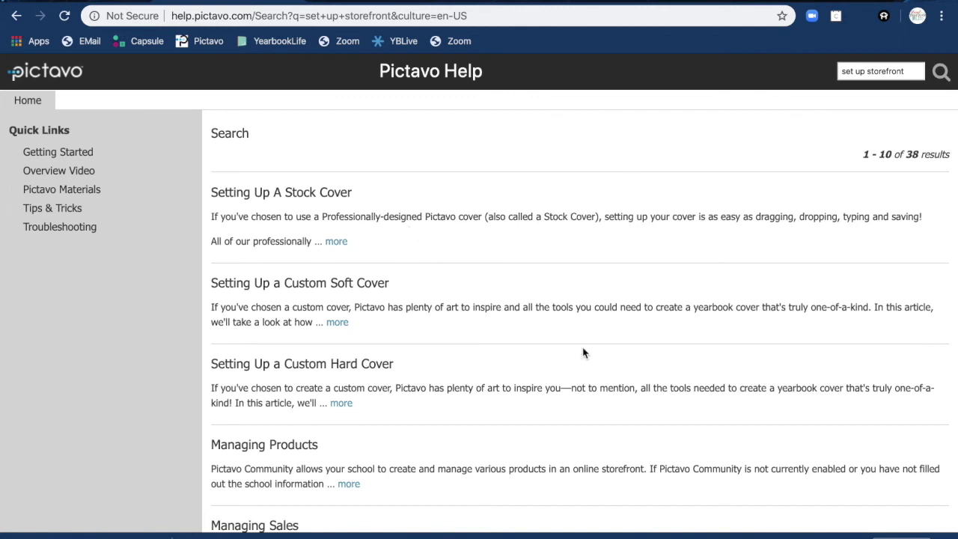
Open the Pictavo Community Setup Instructions article and review it through to the promotional materials at its end.
scroll(582, 352, "down", 3)
scroll(584, 353, "down", 5)
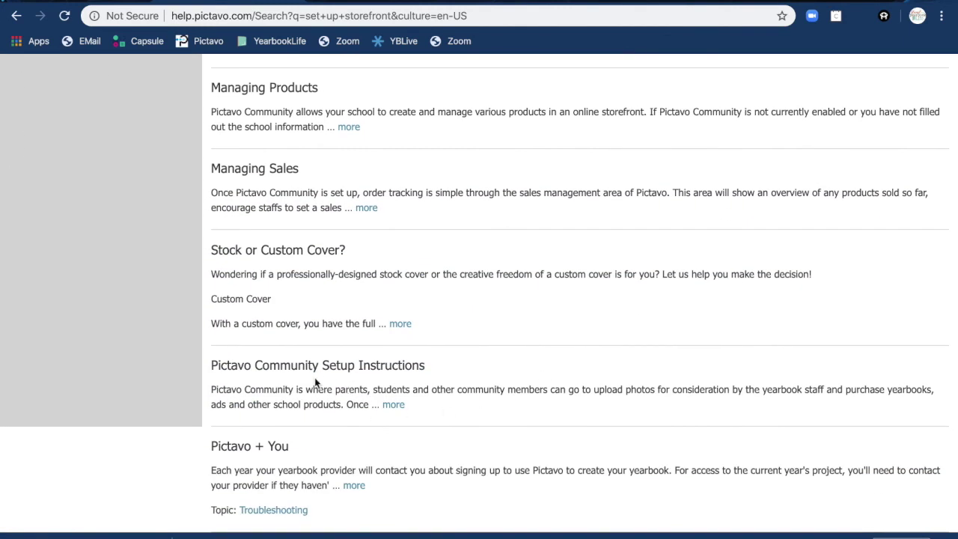
left_click(335, 376)
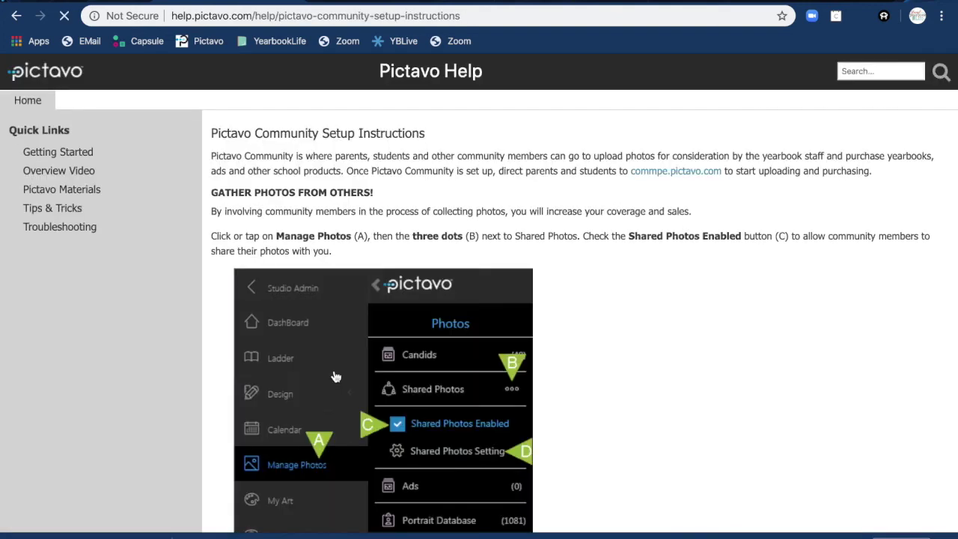
scroll(651, 411, "down", 1)
scroll(651, 410, "down", 8)
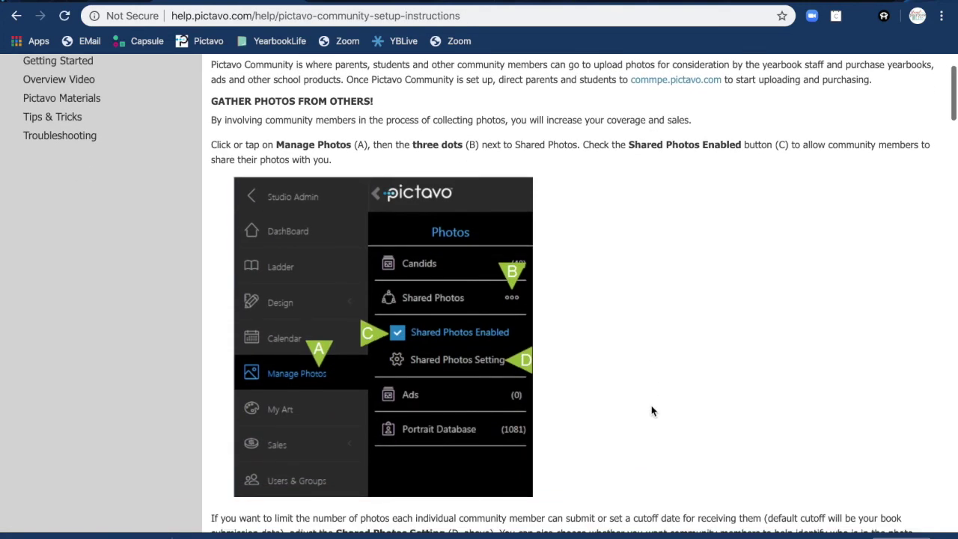
scroll(651, 410, "down", 15)
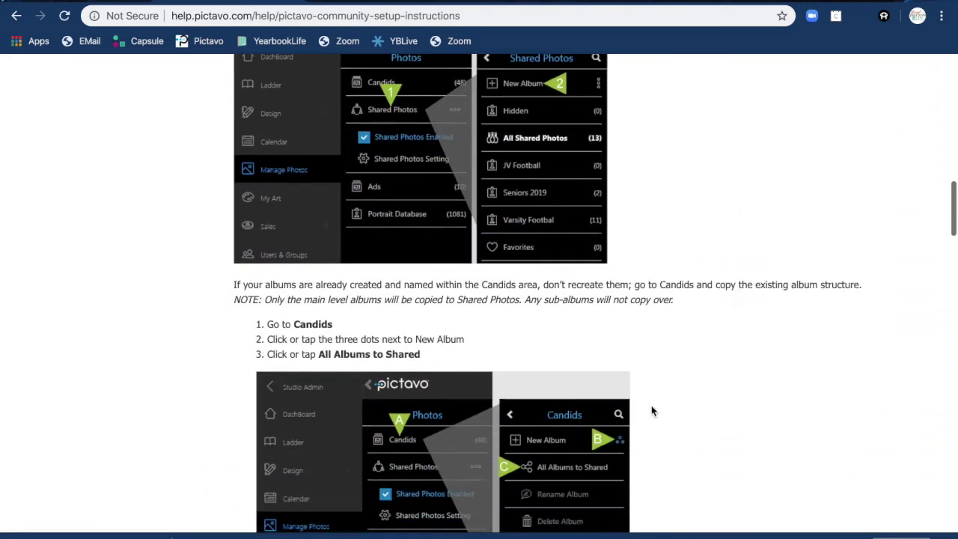
scroll(651, 408, "down", 20)
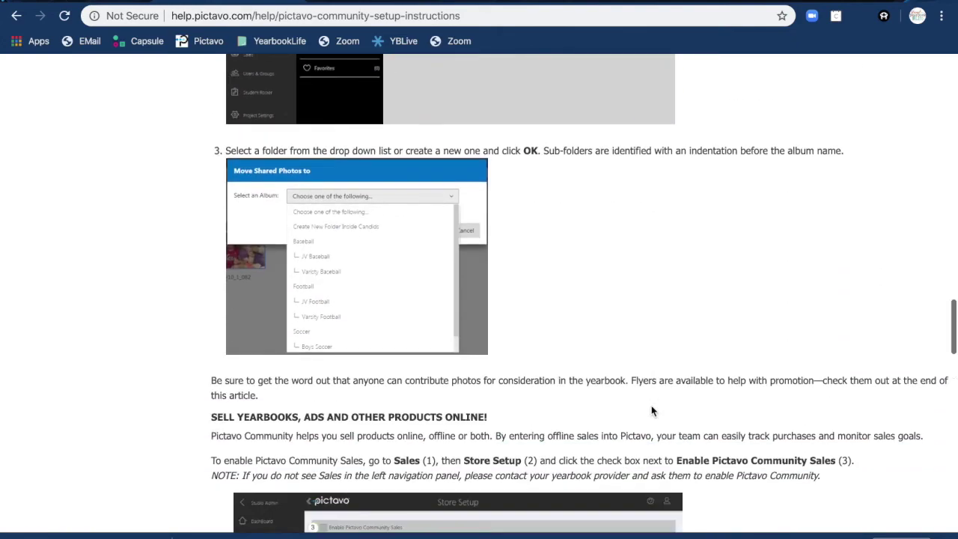
scroll(651, 410, "down", 5)
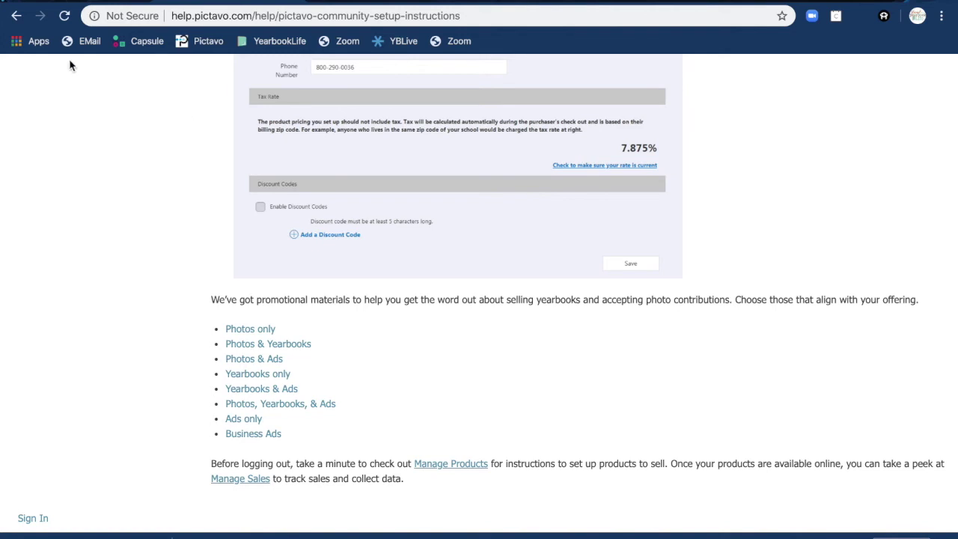
Return to the page 18-19 design, select the group photo, dock its Effects panel beside the spread and hide the photo library.
left_click(90, 2)
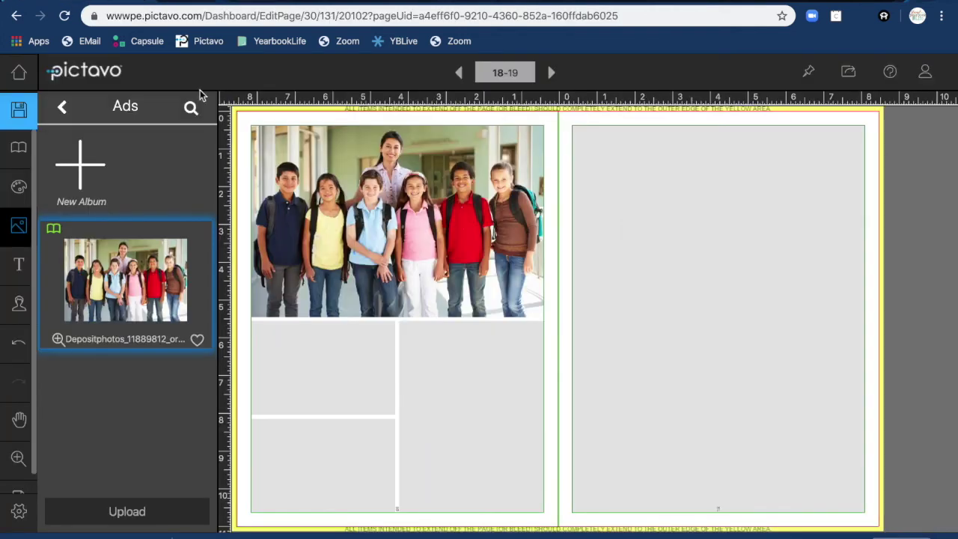
left_click(268, 163)
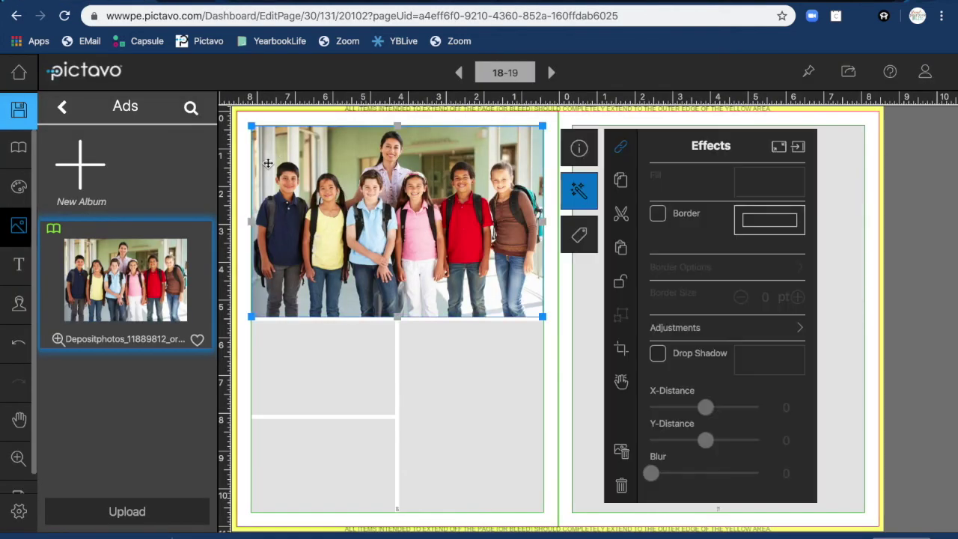
left_click(798, 147)
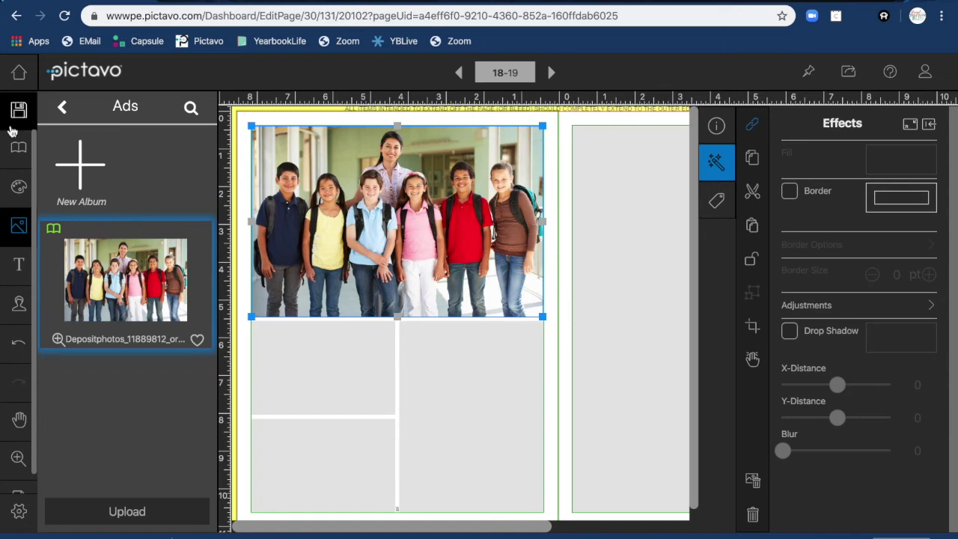
left_click(15, 226)
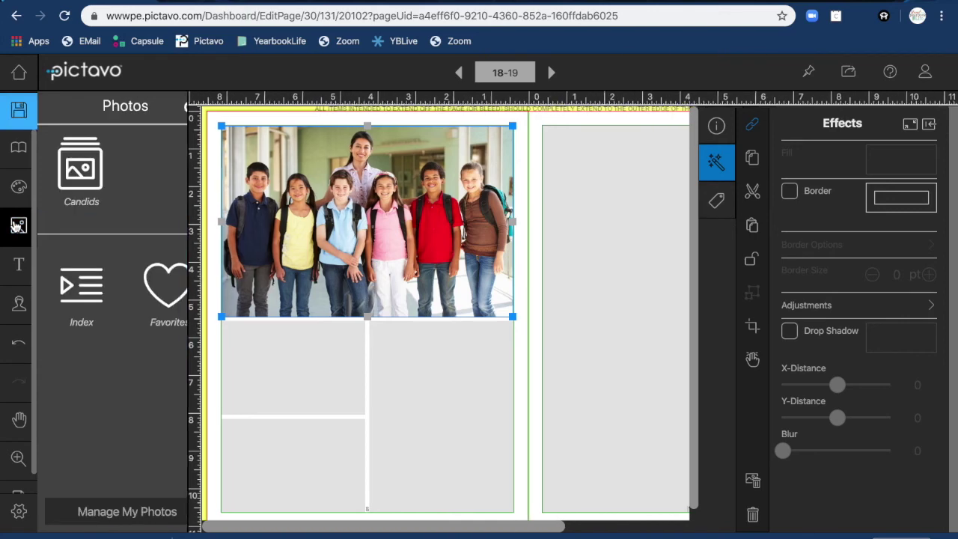
left_click(15, 226)
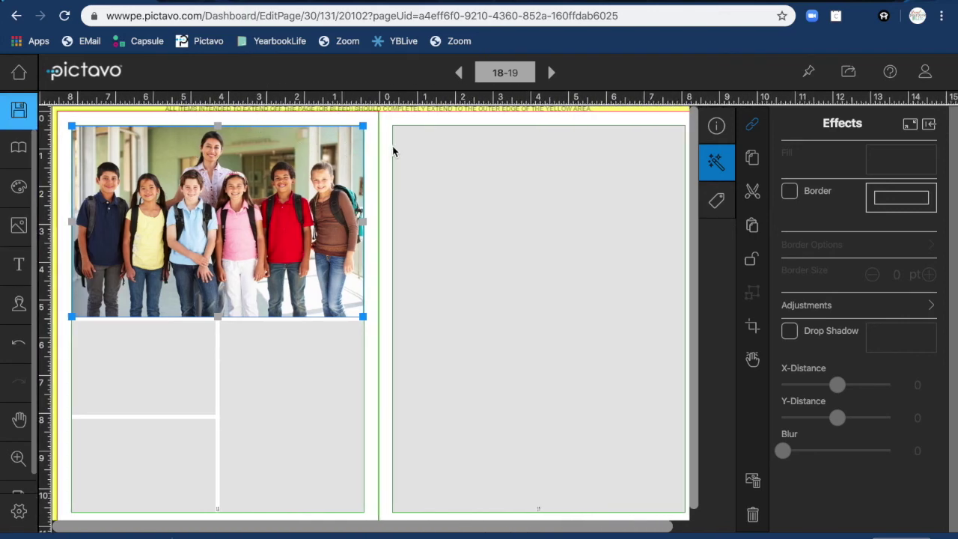
Unlink pages 18 and 19 and delete the group photo and all ad boxes from both pages.
left_click(333, 121)
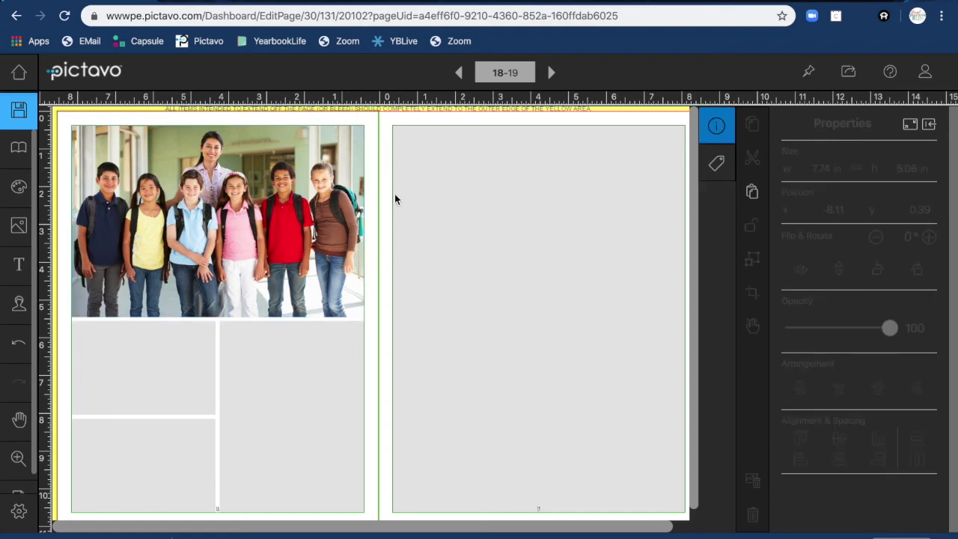
left_click(292, 195)
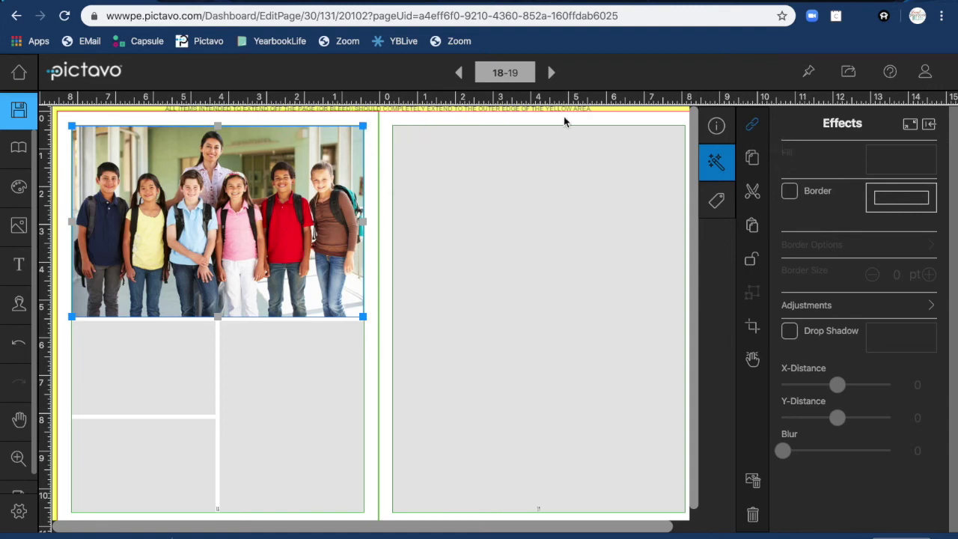
left_click(753, 125)
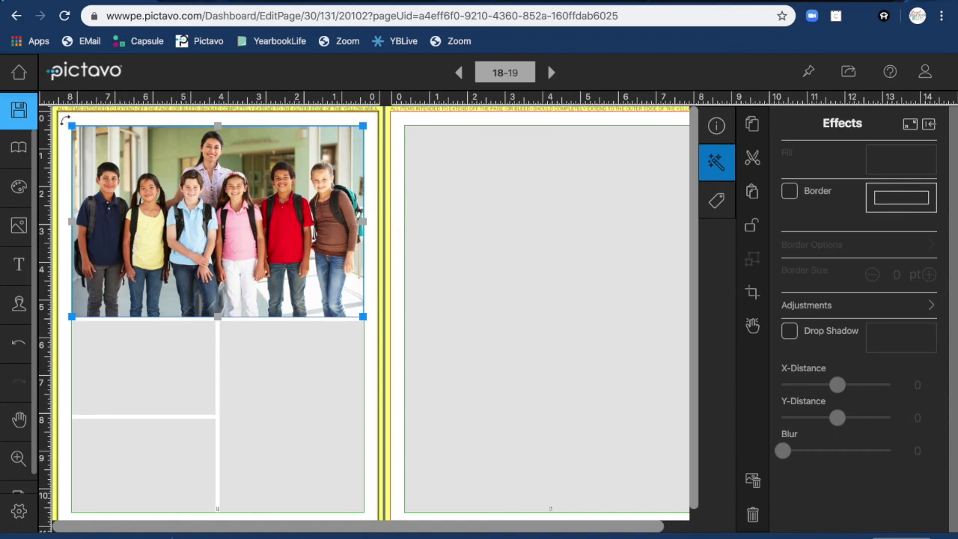
left_click_drag(81, 118, 591, 497)
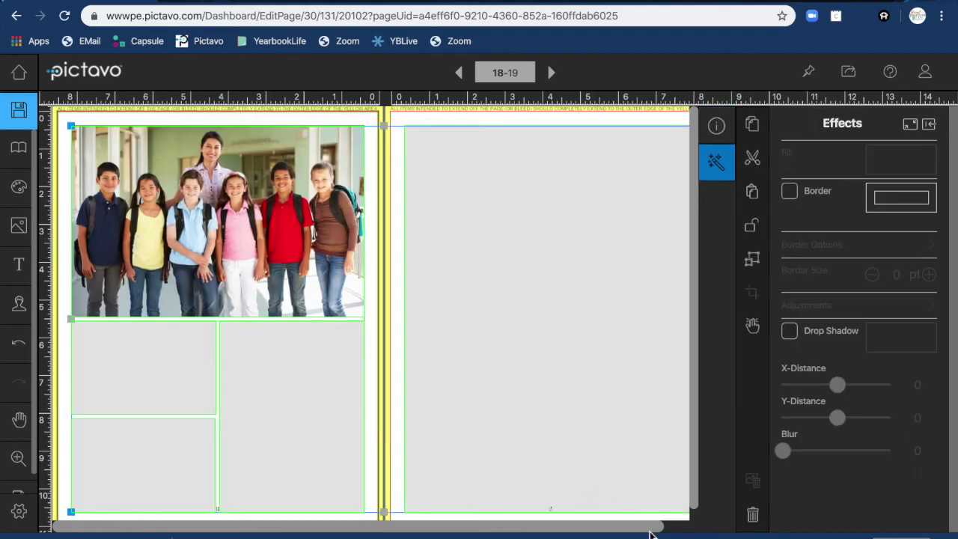
left_click(752, 516)
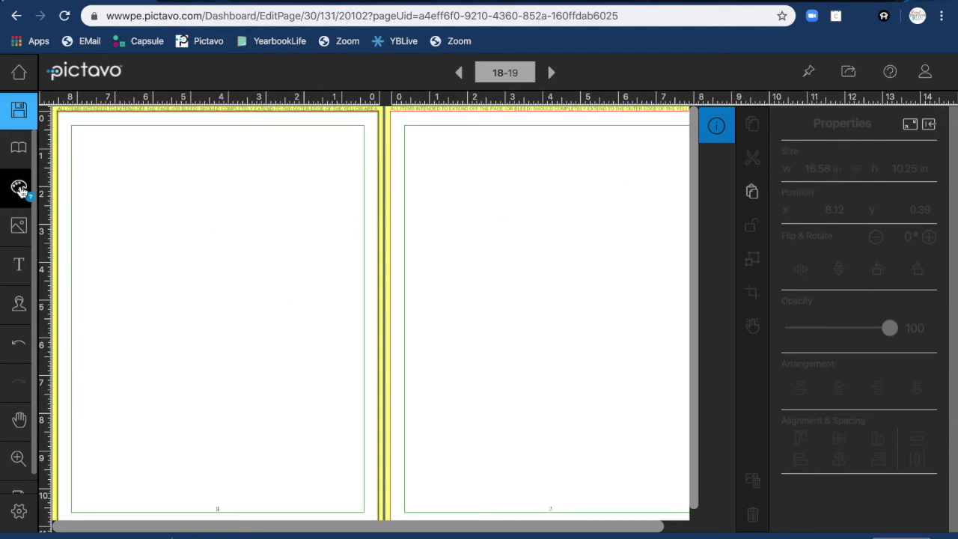
Apply the Abstract library template J5T4065 to page 18, clearing all page items, and select its large photo box.
left_click(19, 188)
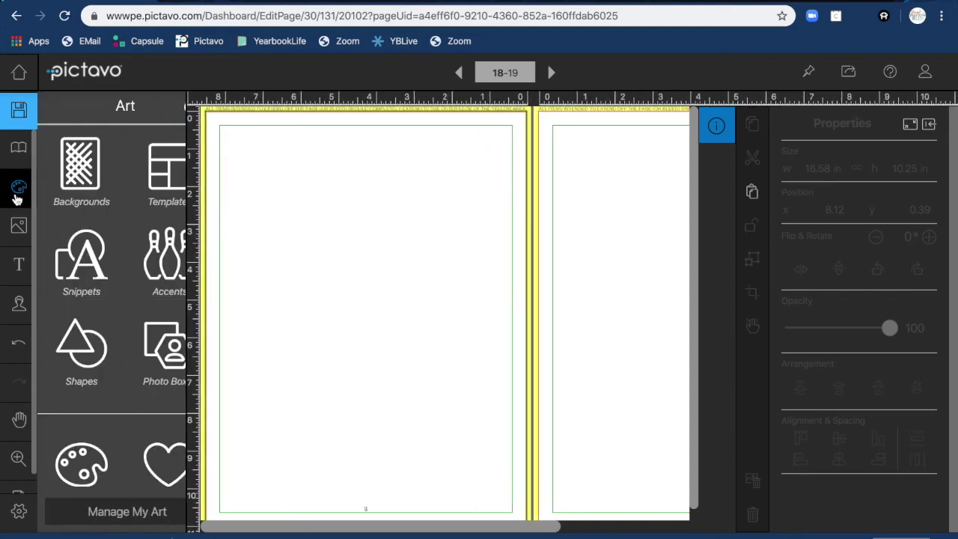
left_click(163, 177)
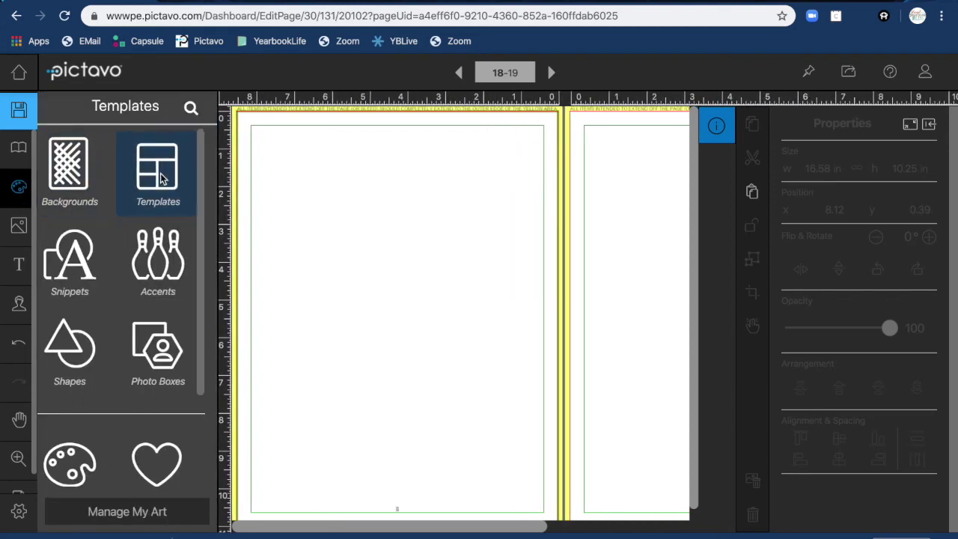
left_click(91, 172)
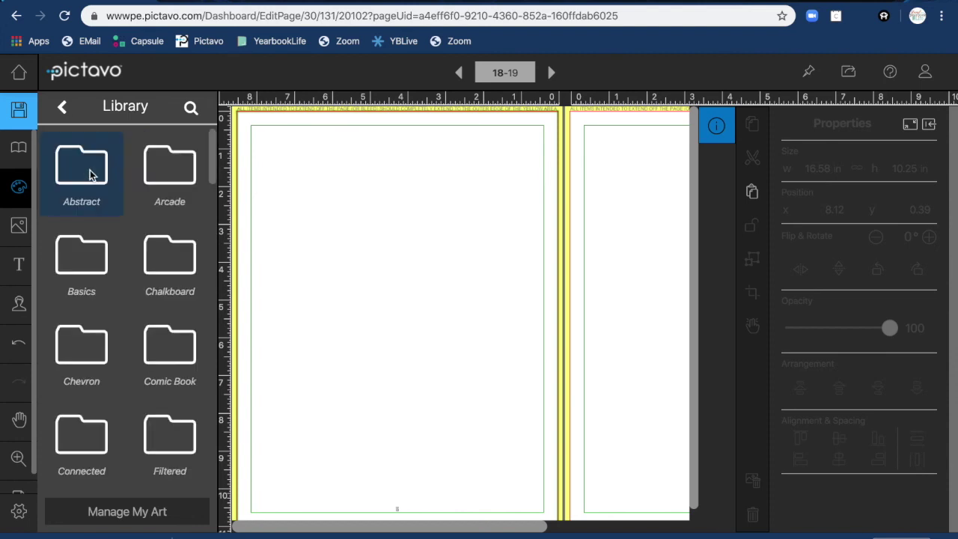
left_click(79, 178)
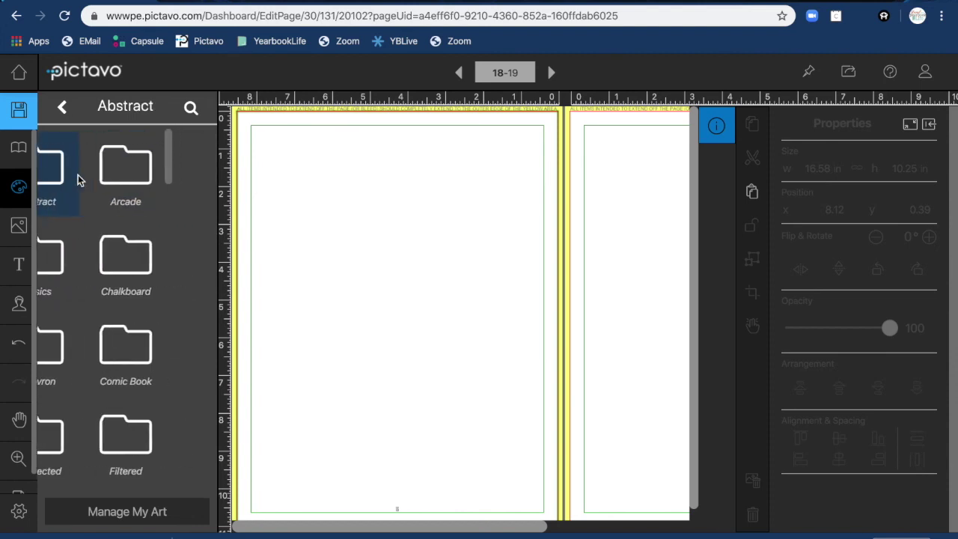
left_click_drag(160, 335, 391, 317)
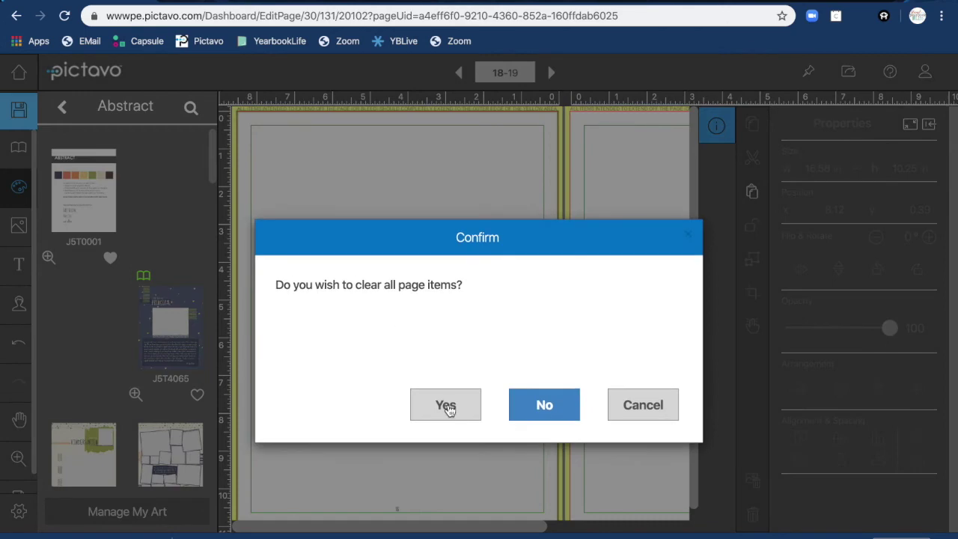
left_click(447, 407)
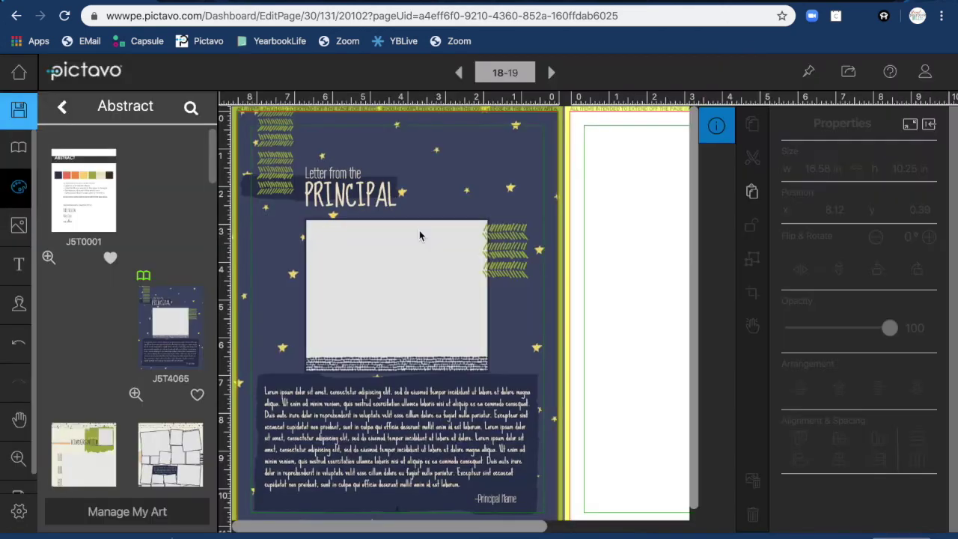
left_click(441, 262)
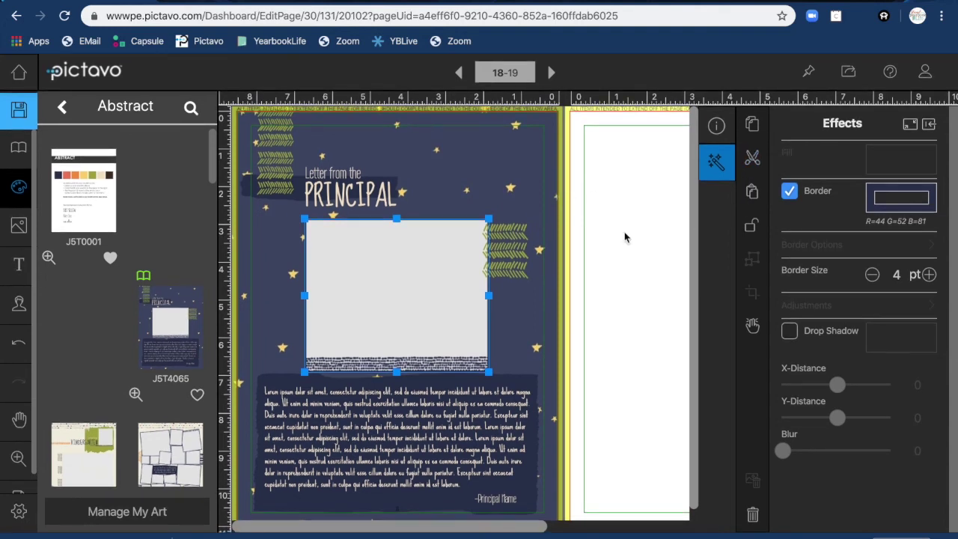
Show the photo box's Properties, and delete all template items and the starry background from page 18.
left_click(719, 134)
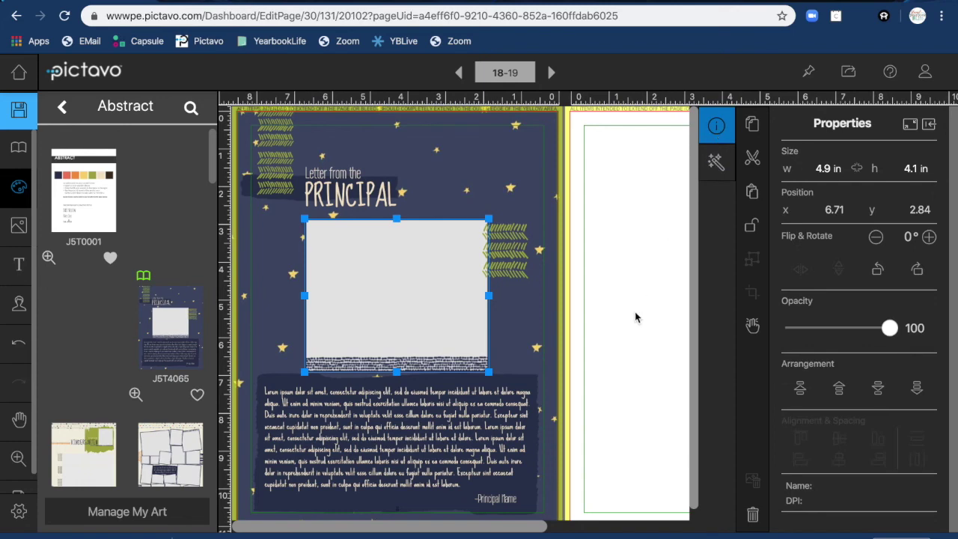
left_click(544, 202)
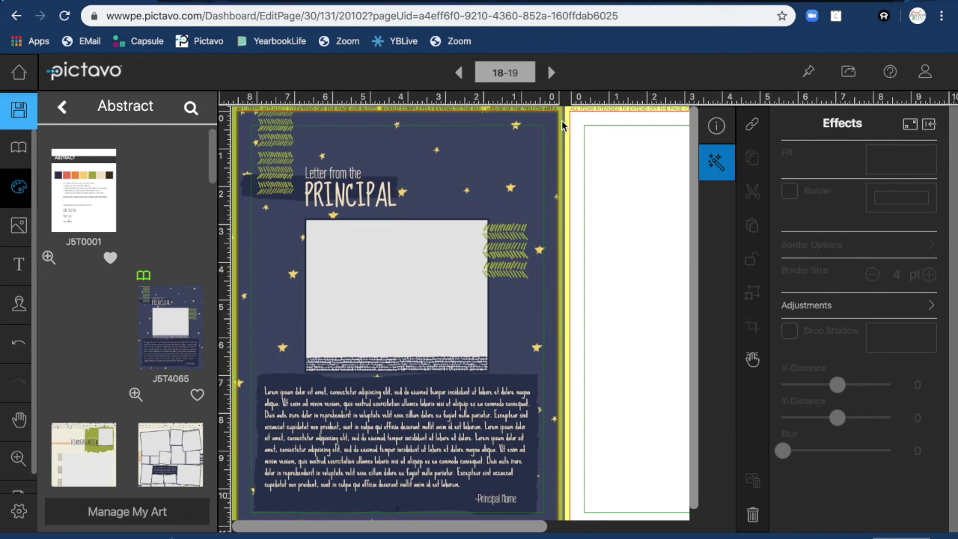
left_click_drag(567, 130, 271, 495)
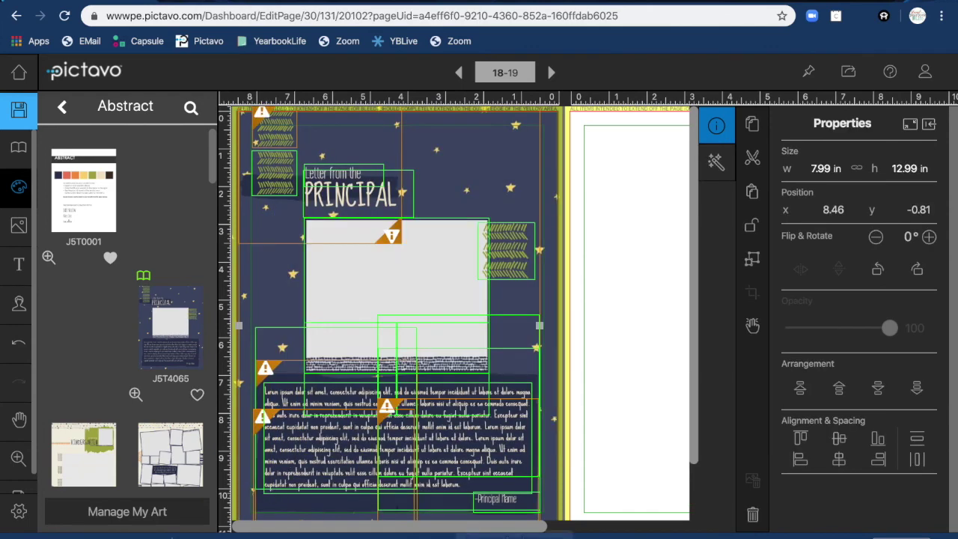
left_click(753, 515)
left_click(423, 258)
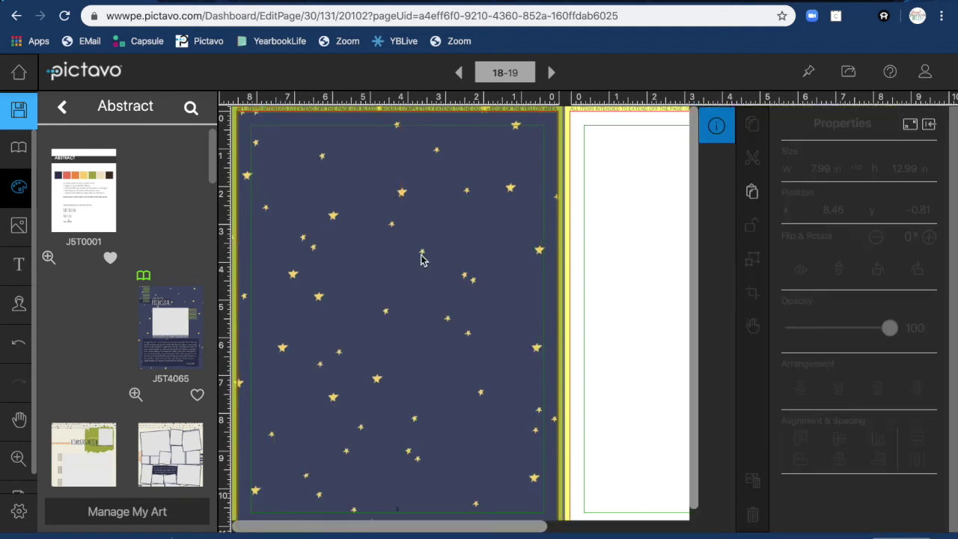
left_click(752, 515)
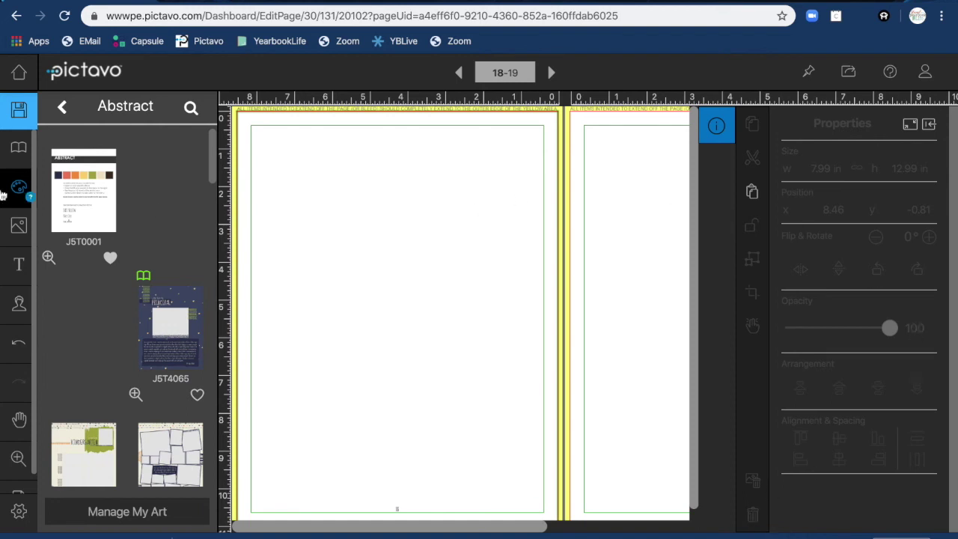
Undock the Properties panel and apply the Abstract collage template with many tilted photo boxes to page 18.
left_click(928, 127)
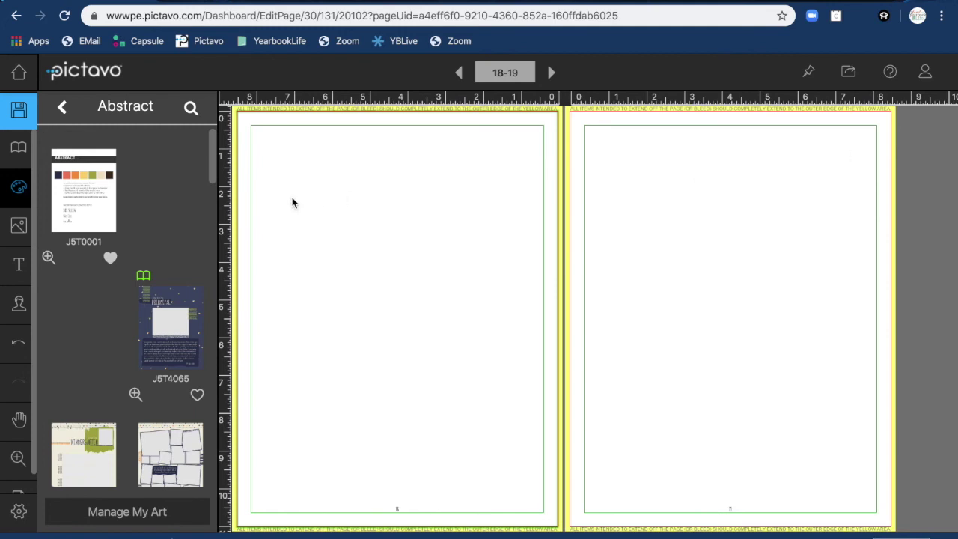
left_click(170, 462)
left_click_drag(170, 461, 438, 364)
left_click(445, 405)
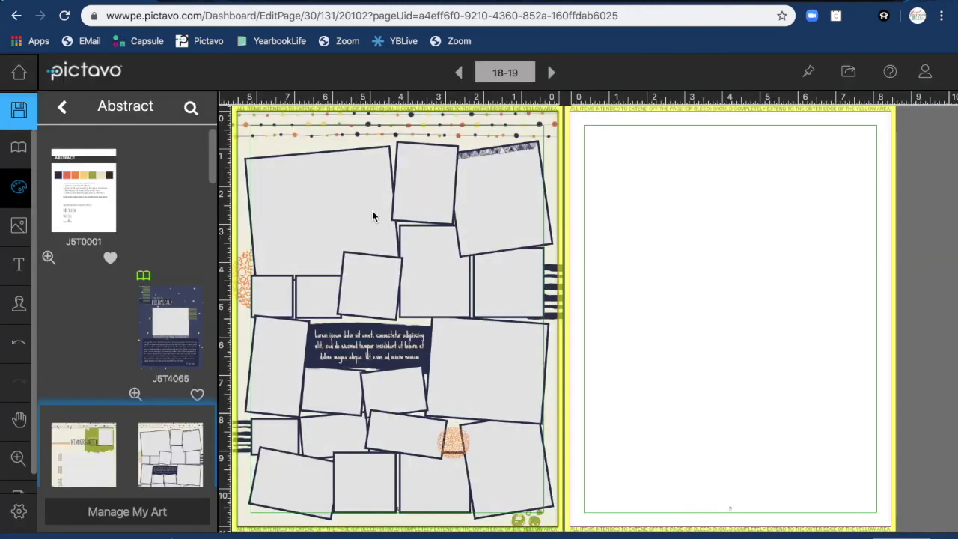
Dock the Effects panel and move the group with the largest photo box from page 18 across the gutter onto page 19.
left_click(342, 215)
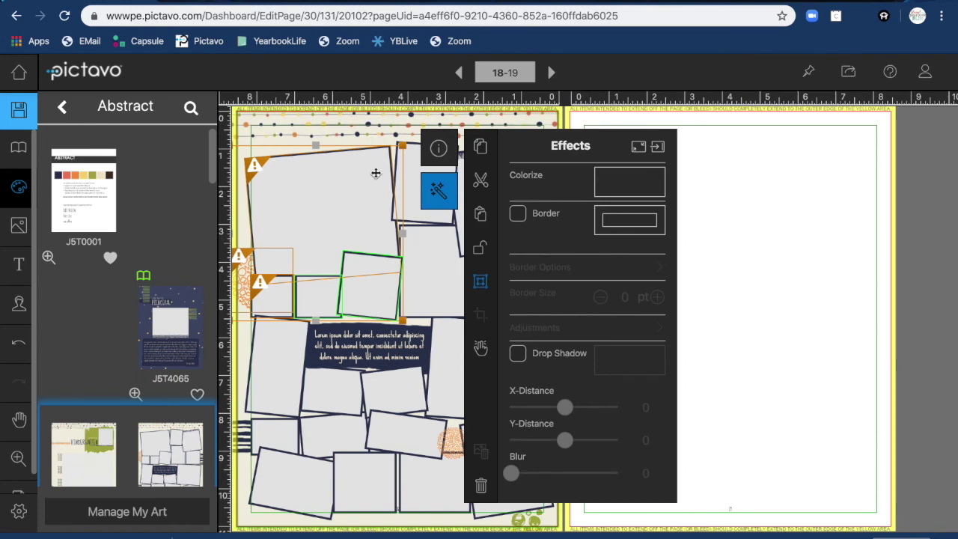
left_click(658, 146)
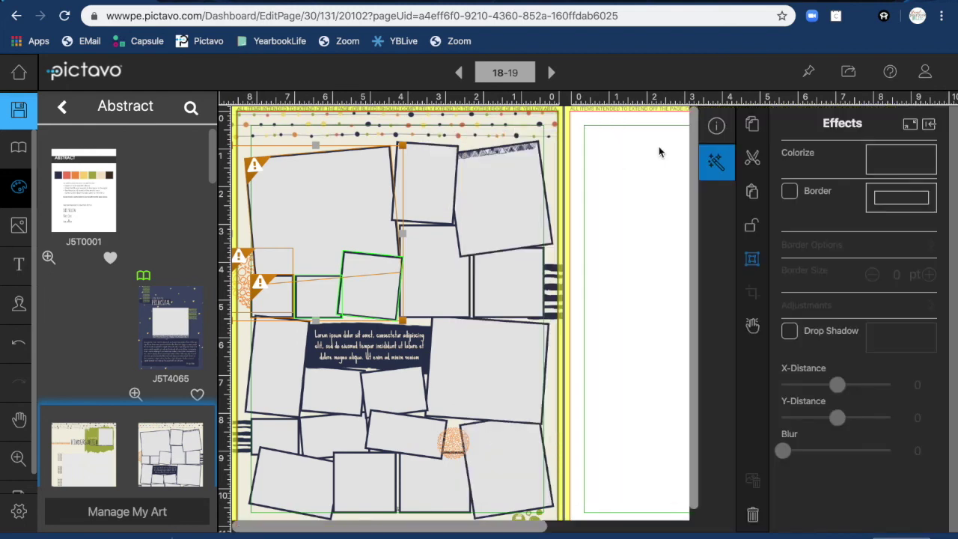
left_click(507, 223)
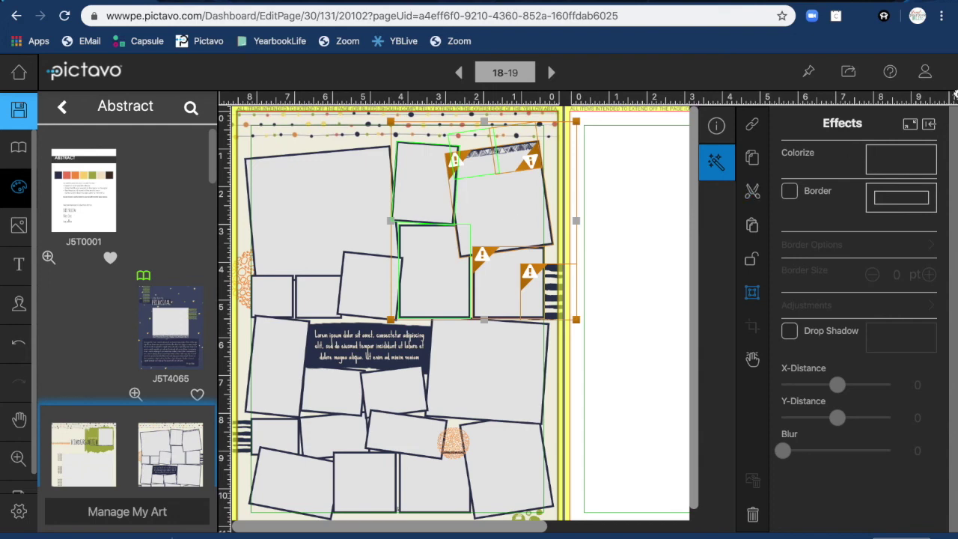
left_click(344, 202)
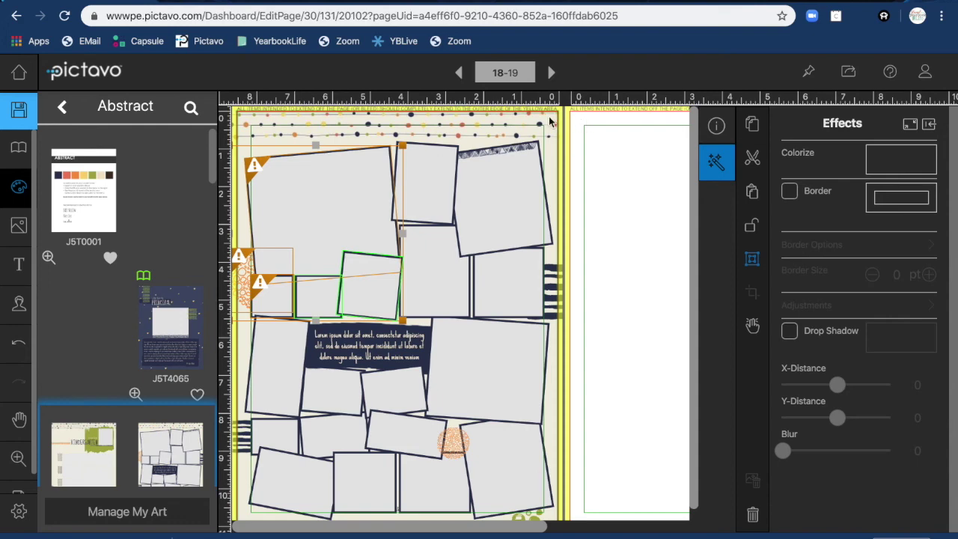
left_click_drag(321, 218, 573, 200)
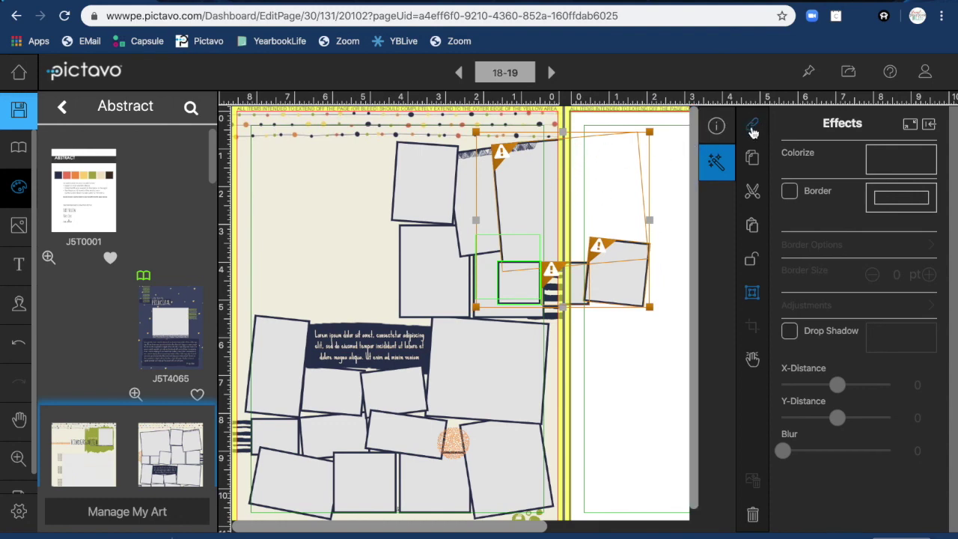
Link pages 18 and 19 into one spread, accept the binding notice and keep the Effects panel docked.
left_click(753, 133)
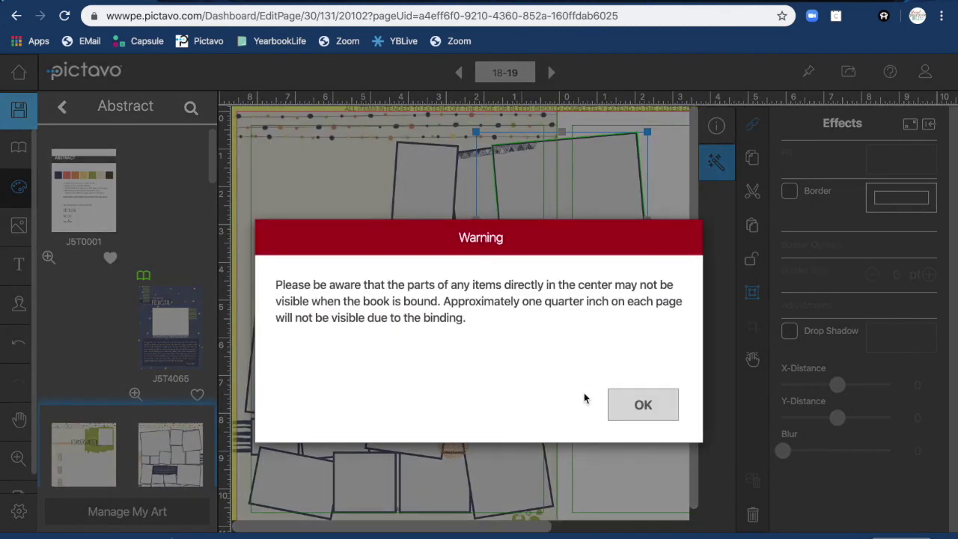
left_click(643, 416)
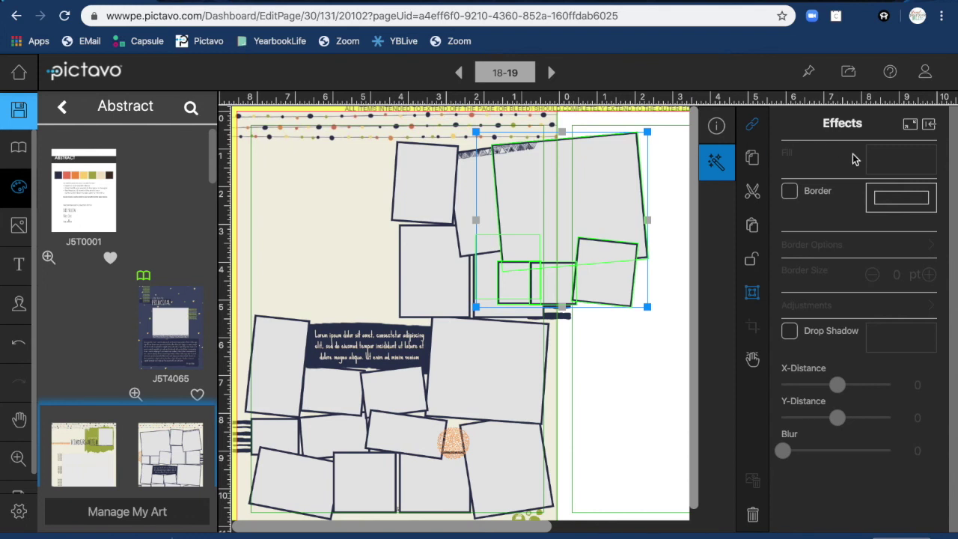
left_click(929, 126)
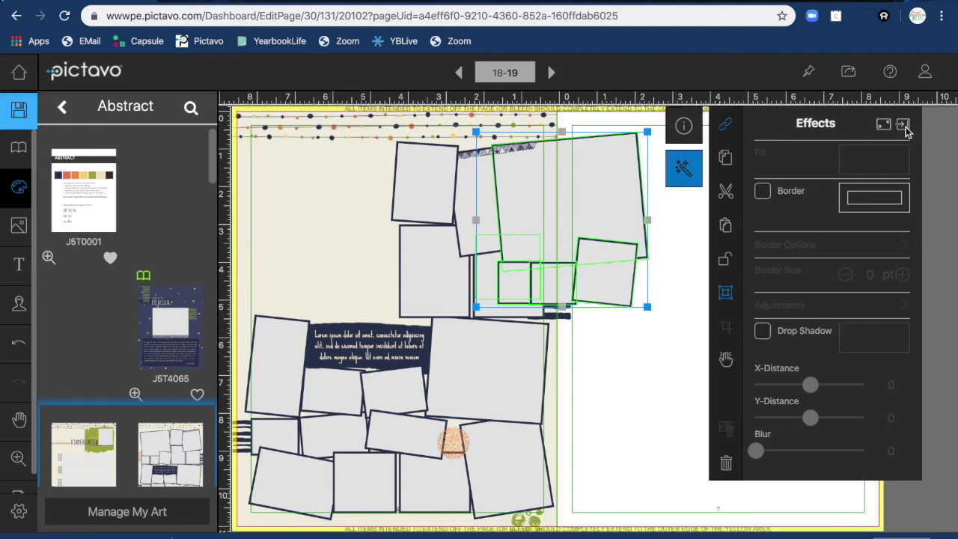
left_click(905, 129)
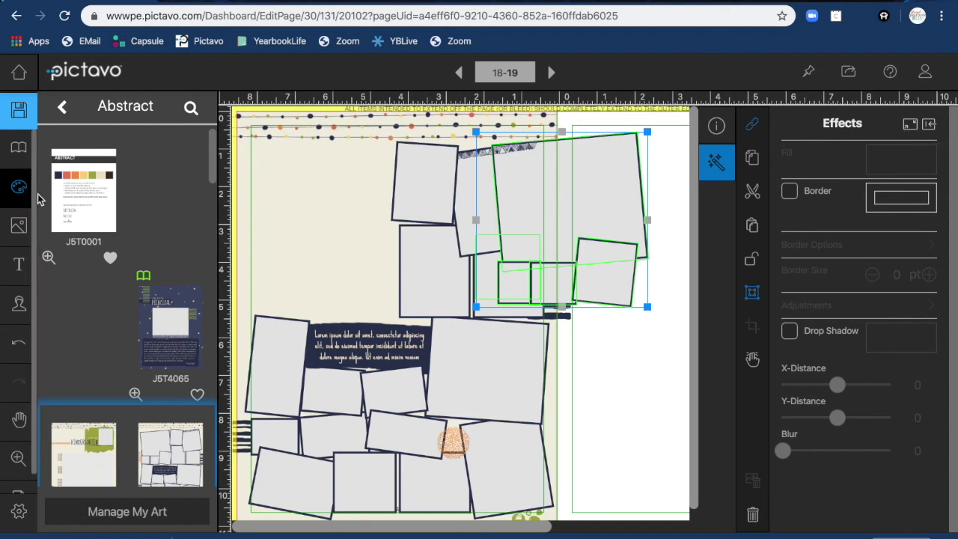
Apply the 3D Christmas Lights background from the Exclusive 3-D art folder across the linked pages 18 and 19.
left_click(63, 111)
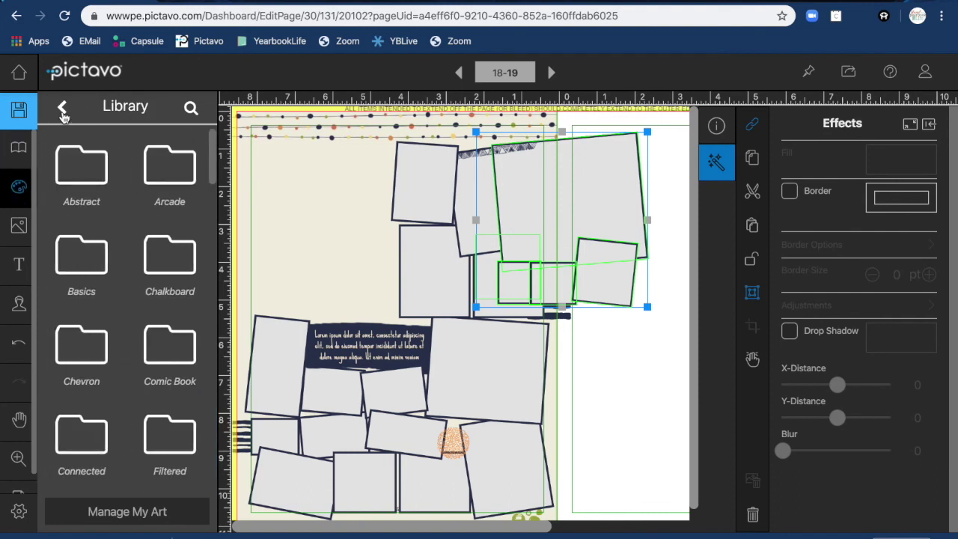
left_click(63, 111)
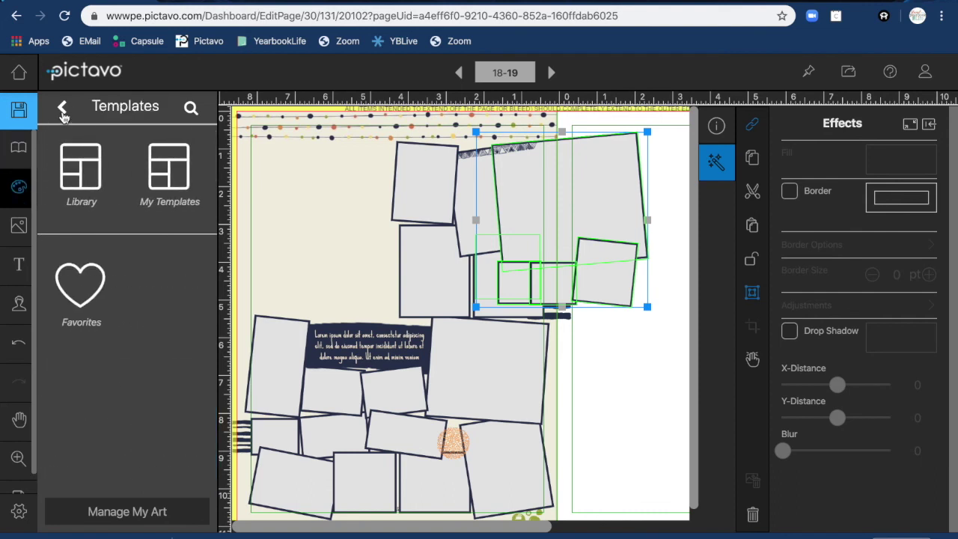
left_click(63, 111)
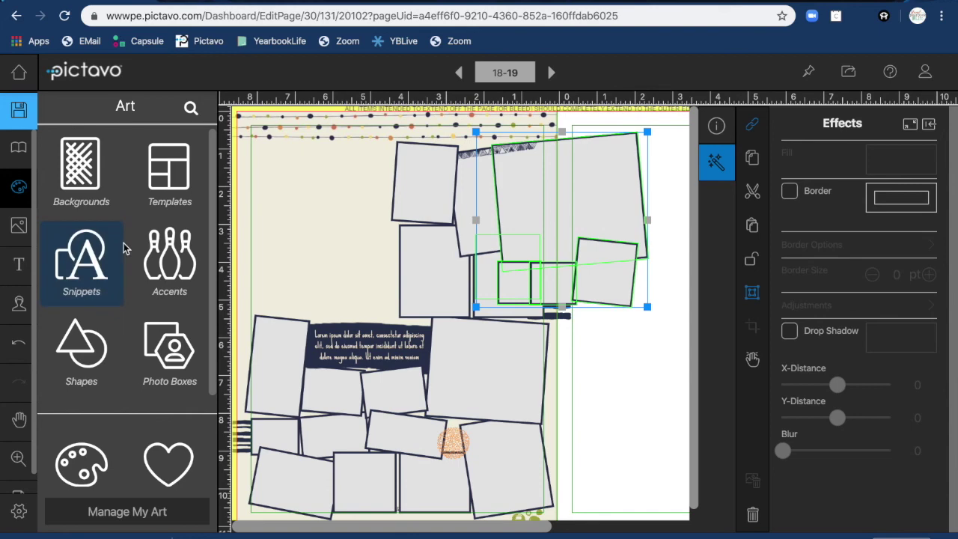
scroll(116, 315, "down", 3)
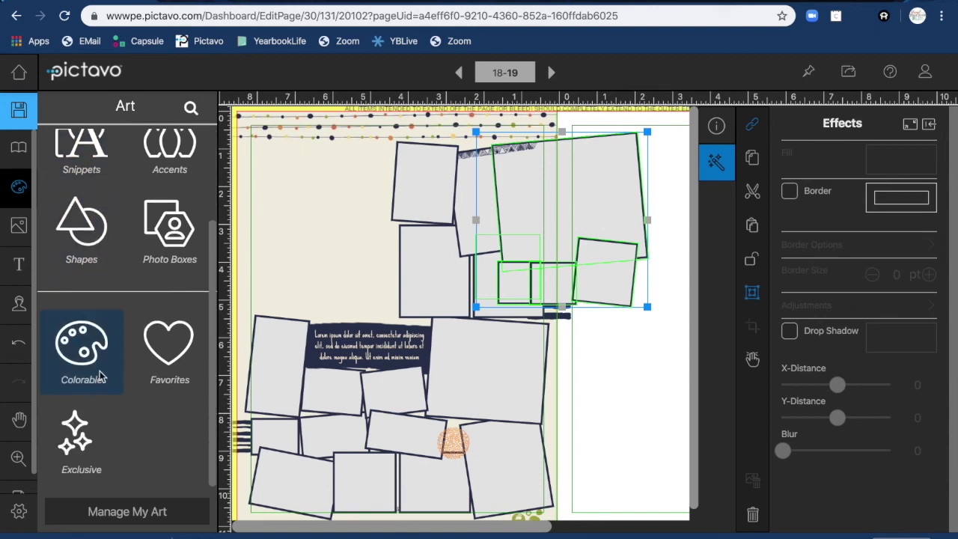
scroll(80, 179, "up", 3)
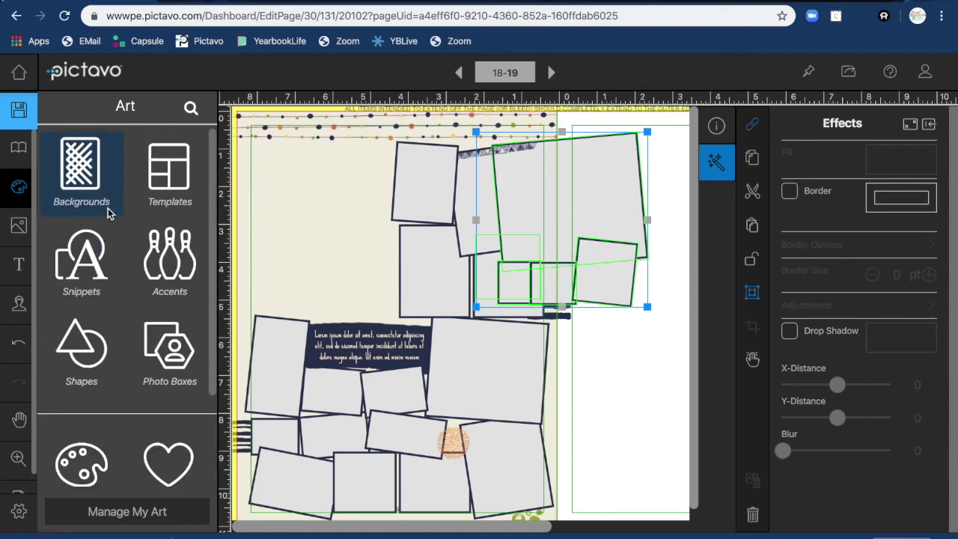
left_click(80, 177)
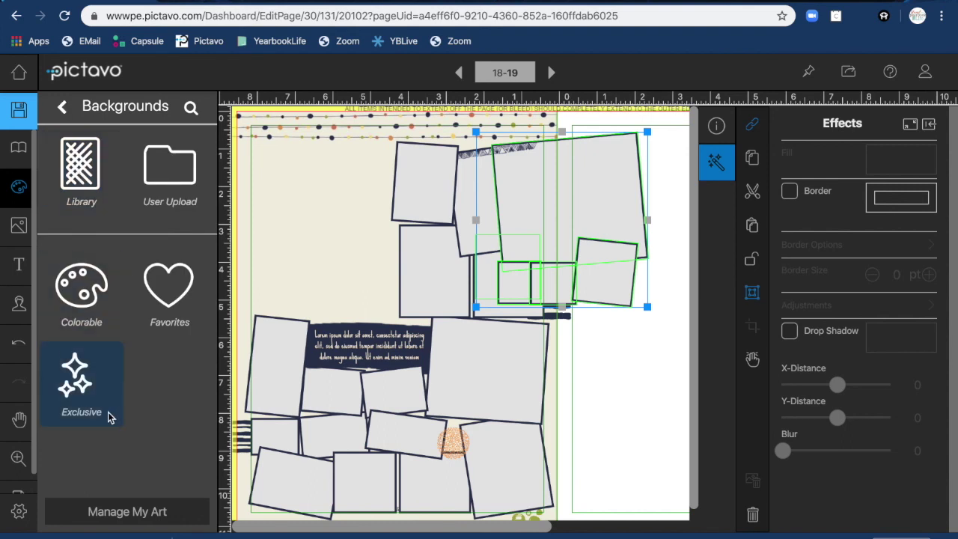
left_click(79, 388)
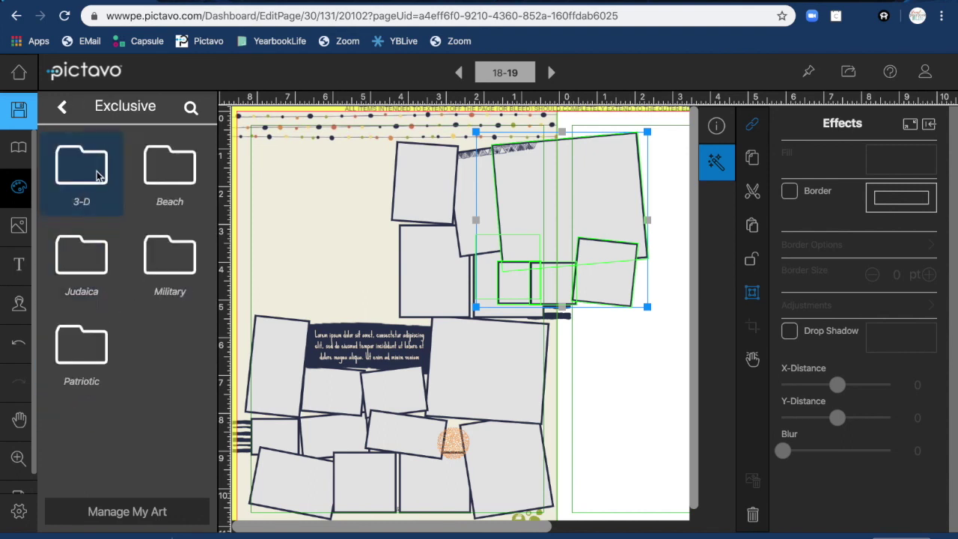
left_click(90, 178)
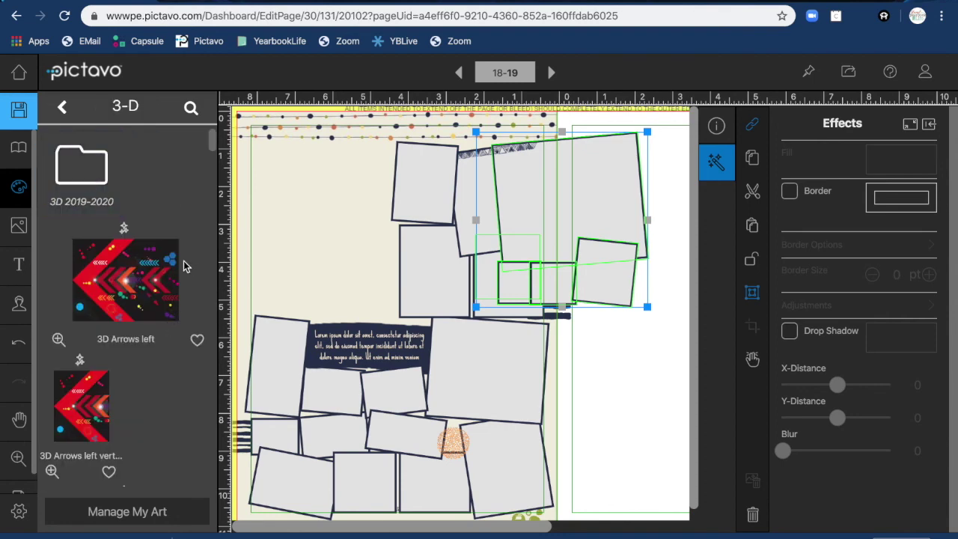
scroll(188, 311, "down", 3)
scroll(187, 311, "down", 10)
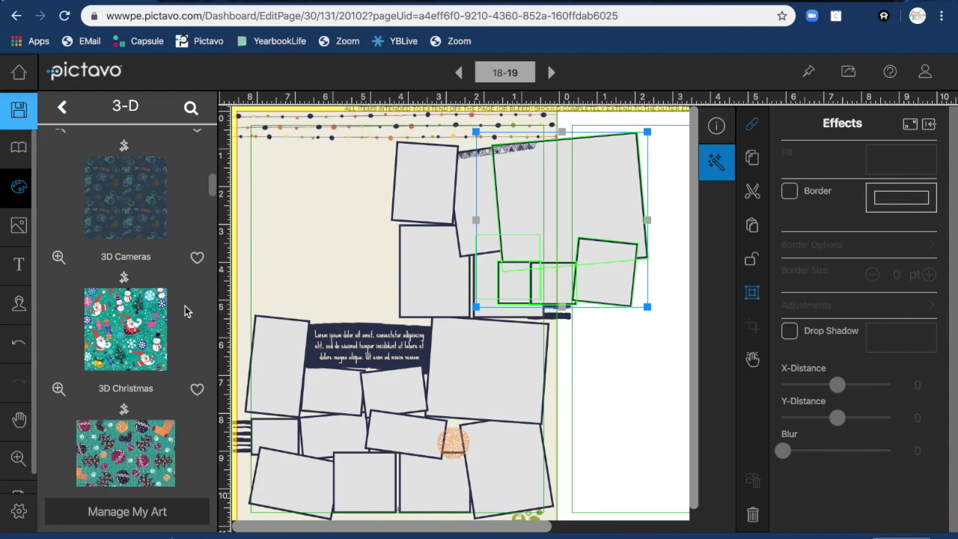
scroll(186, 311, "down", 1)
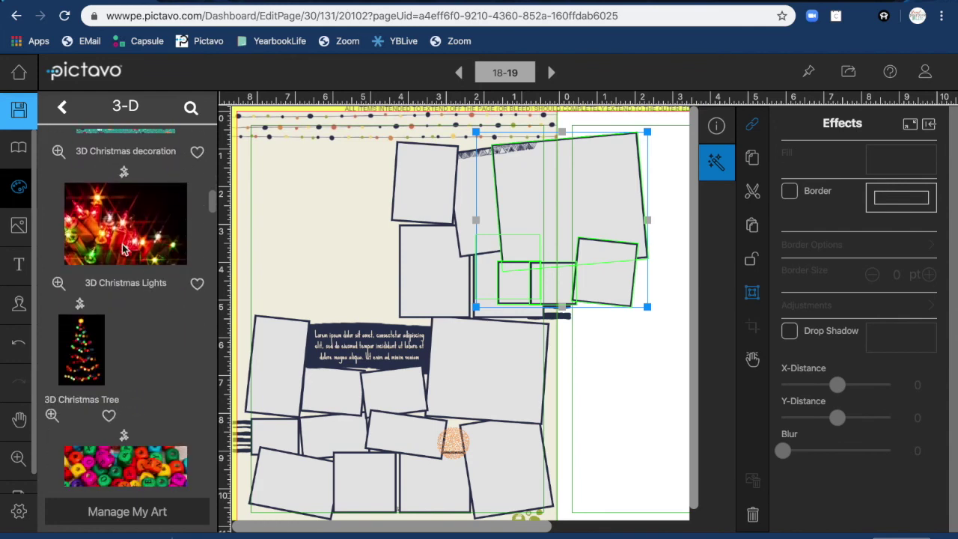
left_click_drag(113, 241, 338, 233)
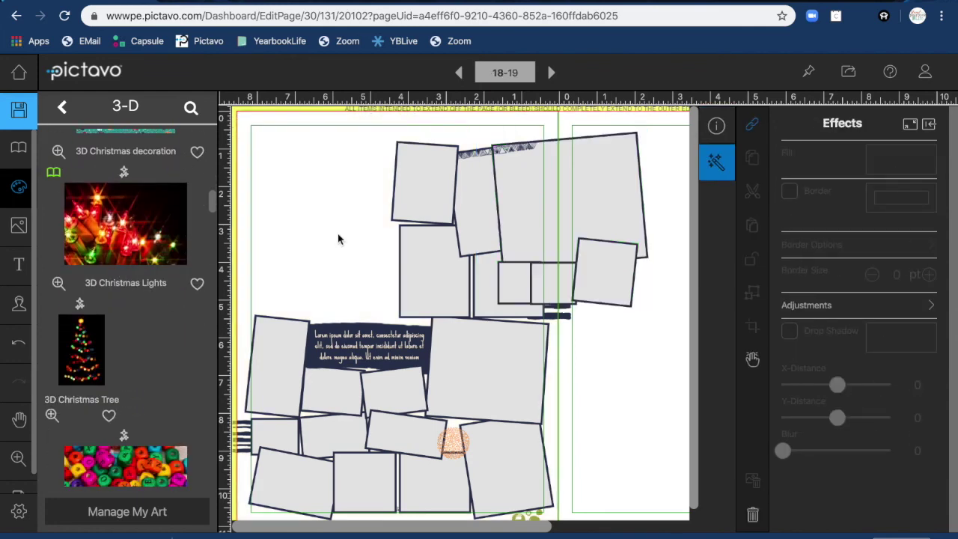
Delete all photo boxes, text and accents from the linked spread, leaving only the background.
left_click_drag(349, 169, 571, 510)
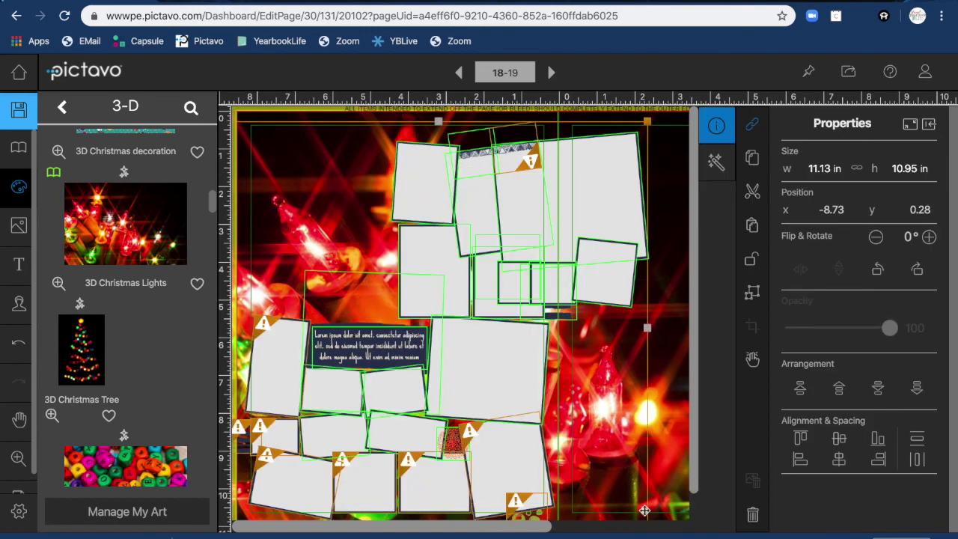
left_click(752, 515)
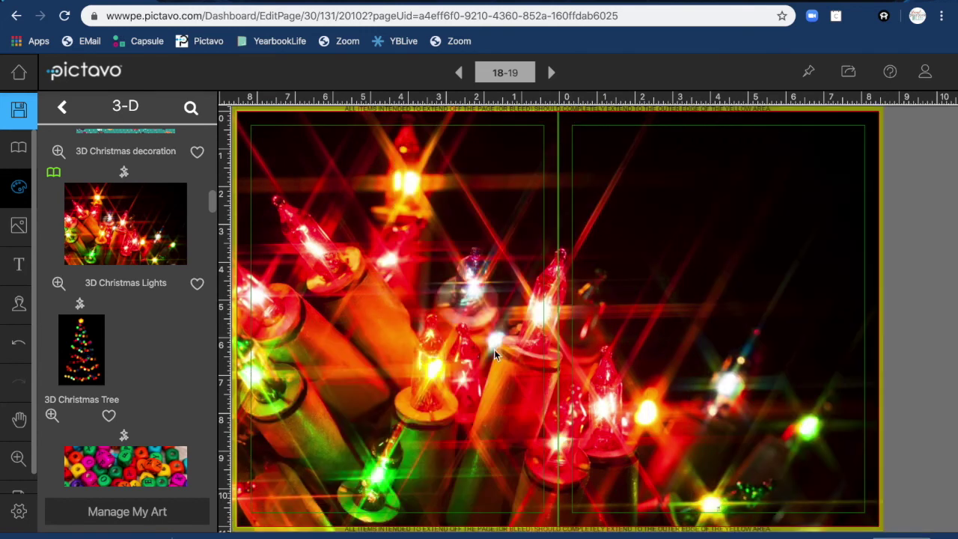
left_click(431, 221)
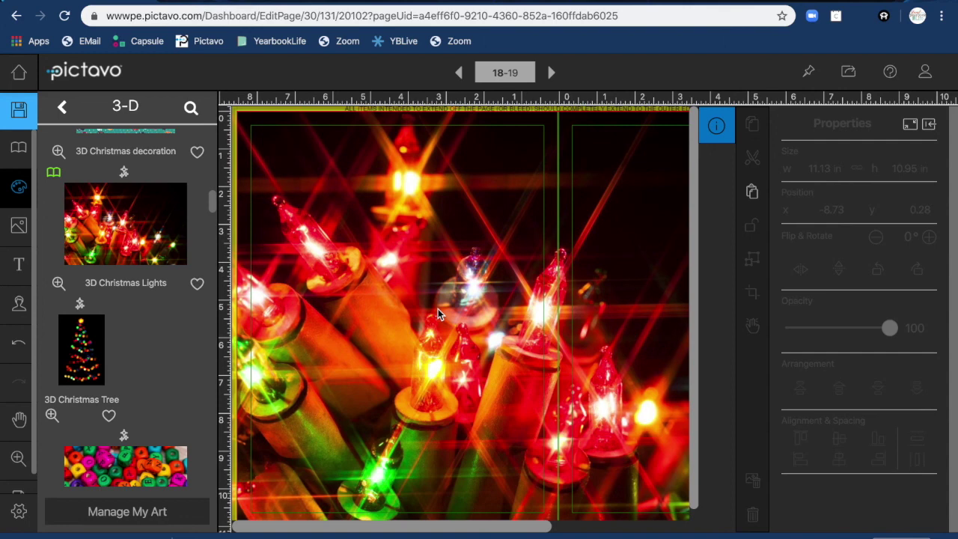
Leave the 18-19 spread for the page Ladder, declining to save the changes.
left_click(19, 114)
left_click(18, 154)
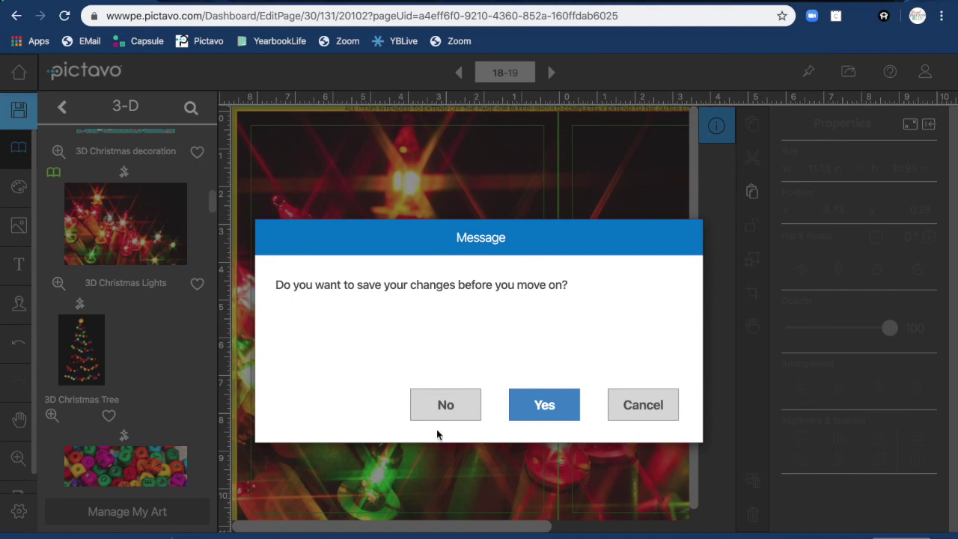
left_click(445, 405)
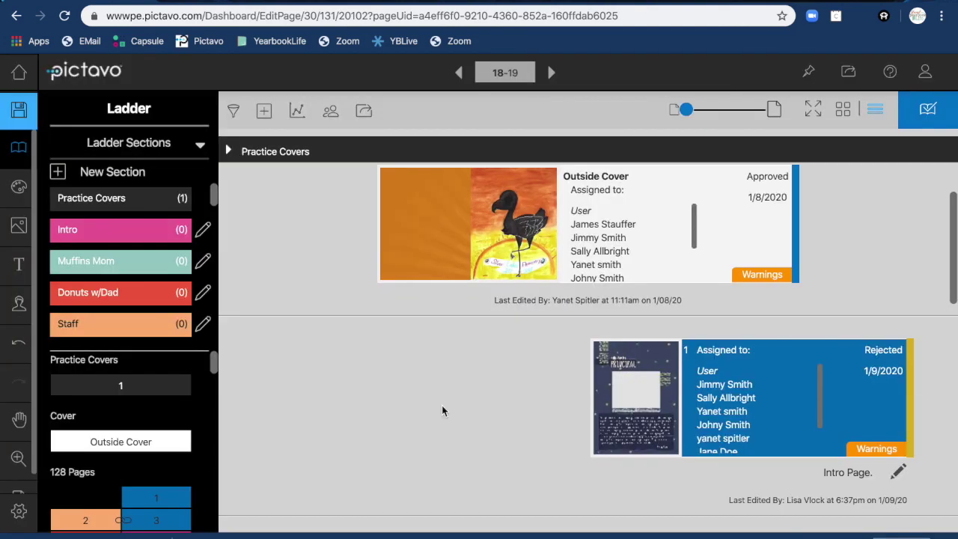
Add one practice cover to the Ladder and expand the Practice Covers section.
left_click(264, 113)
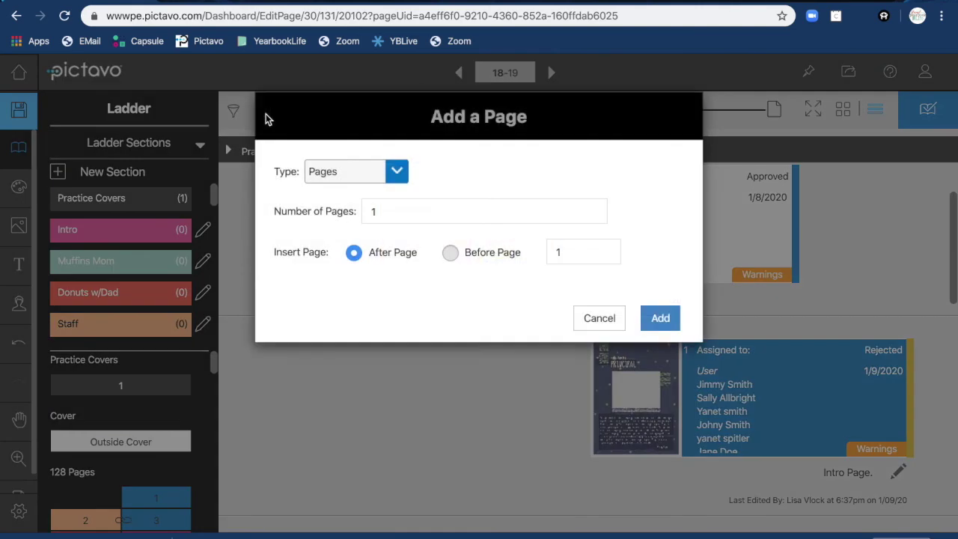
left_click(395, 173)
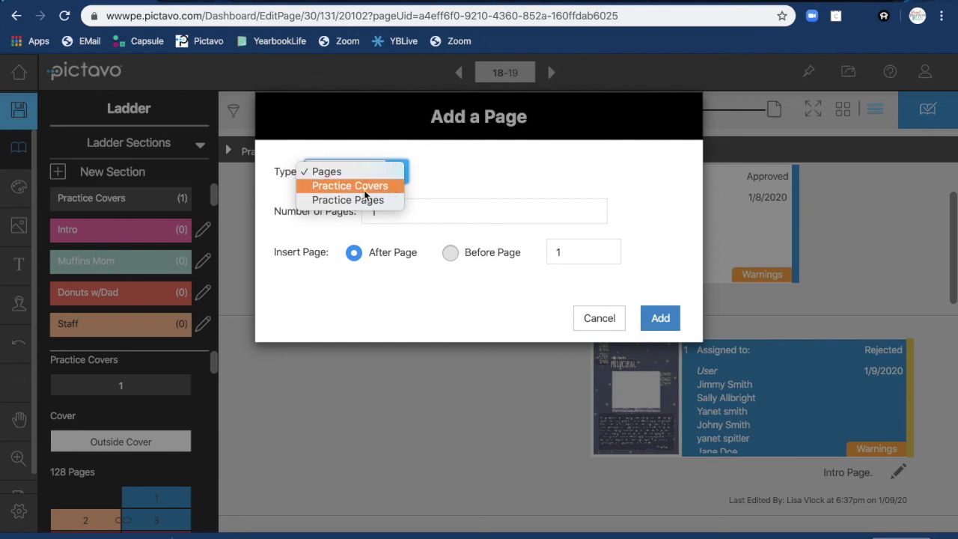
left_click(369, 193)
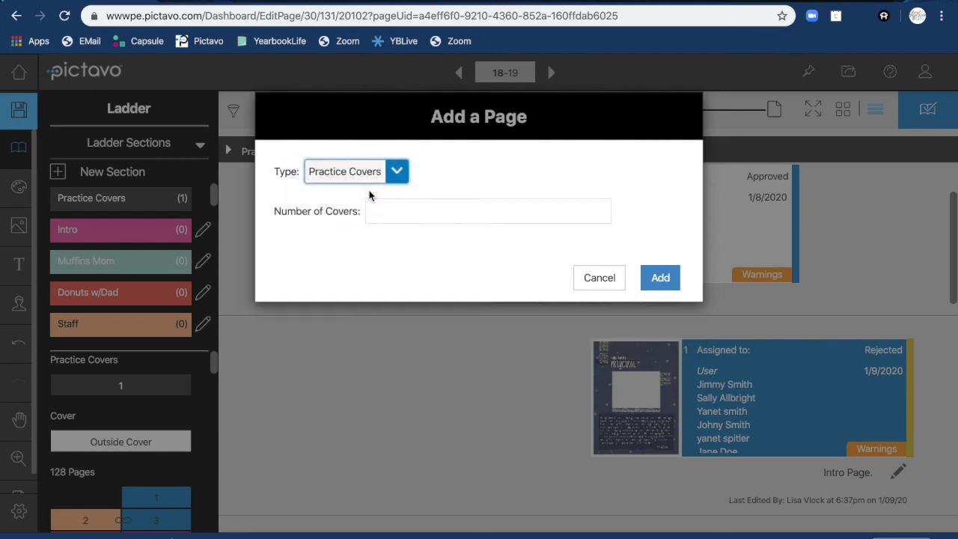
left_click(395, 211)
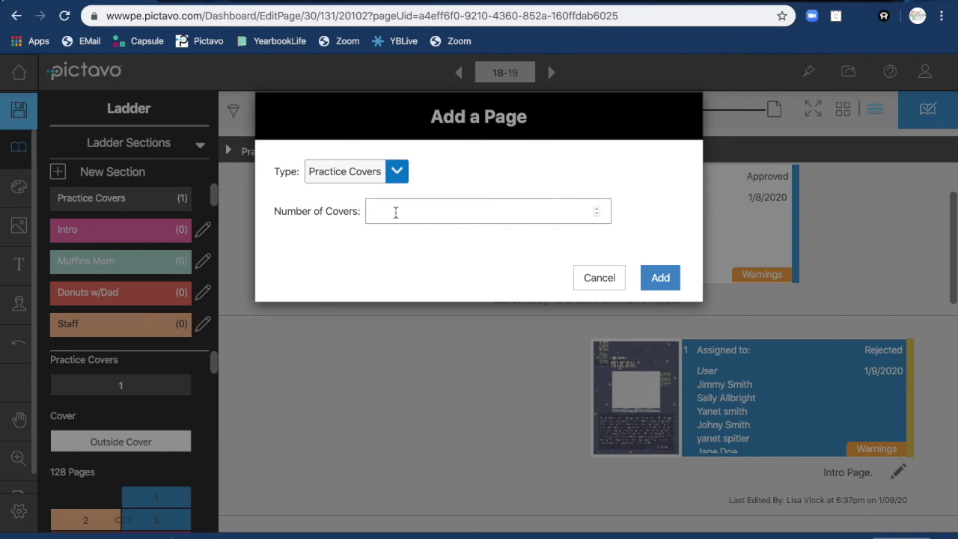
type("1")
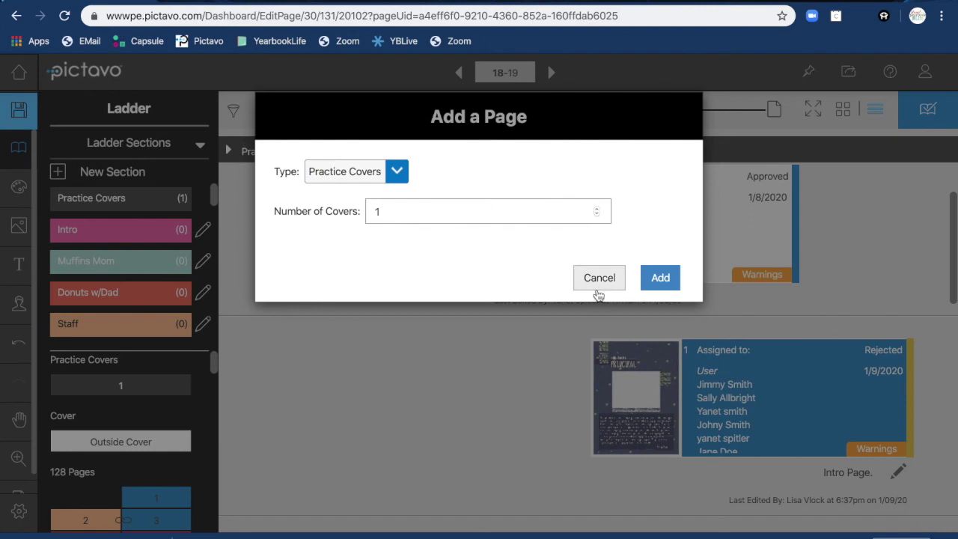
left_click(661, 277)
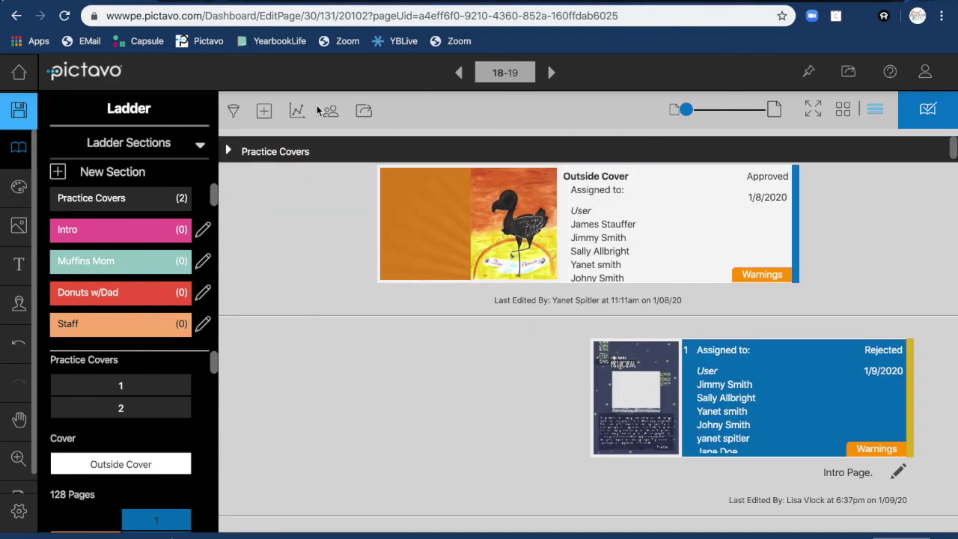
left_click(229, 151)
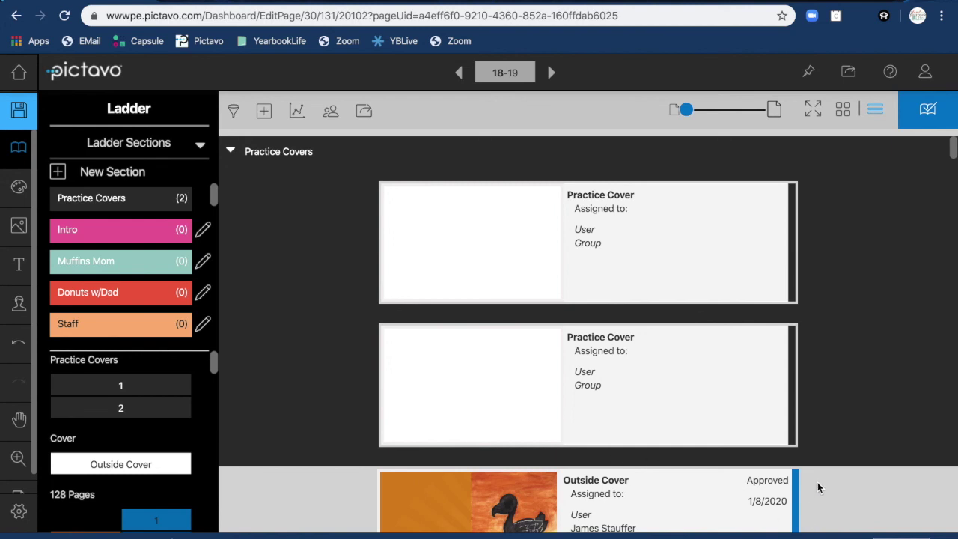
Mark the approved Outside Cover as Rejected, acknowledge the message and open that cover for editing.
scroll(818, 485, "down", 4)
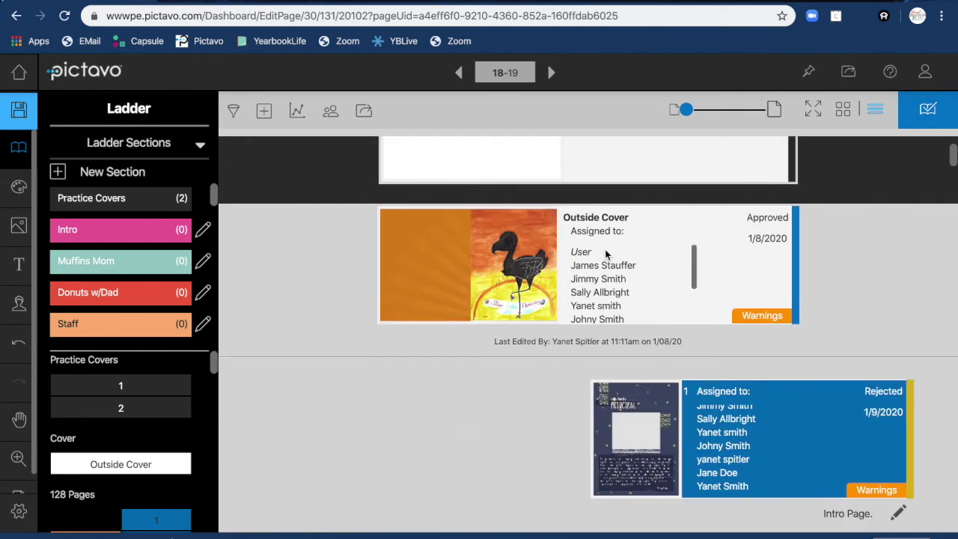
left_click(406, 255)
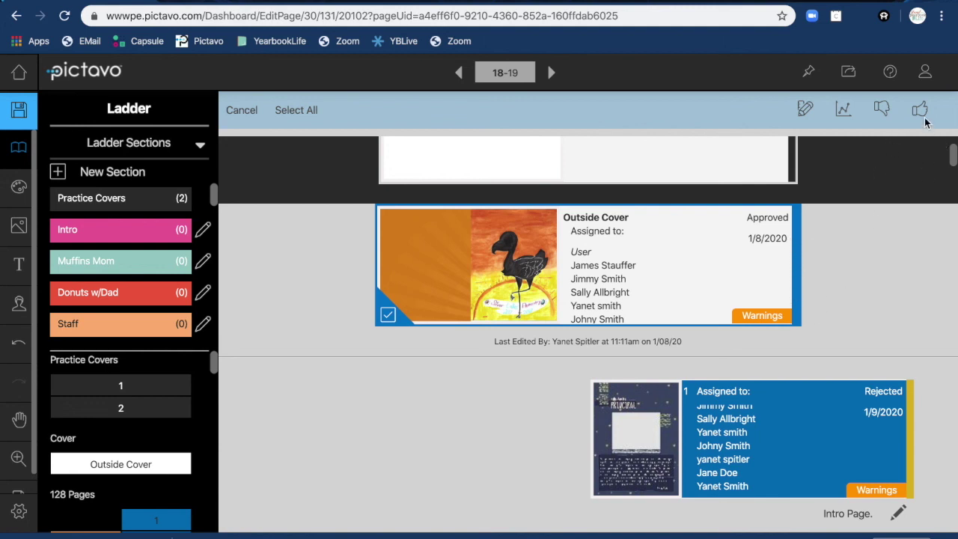
left_click(882, 110)
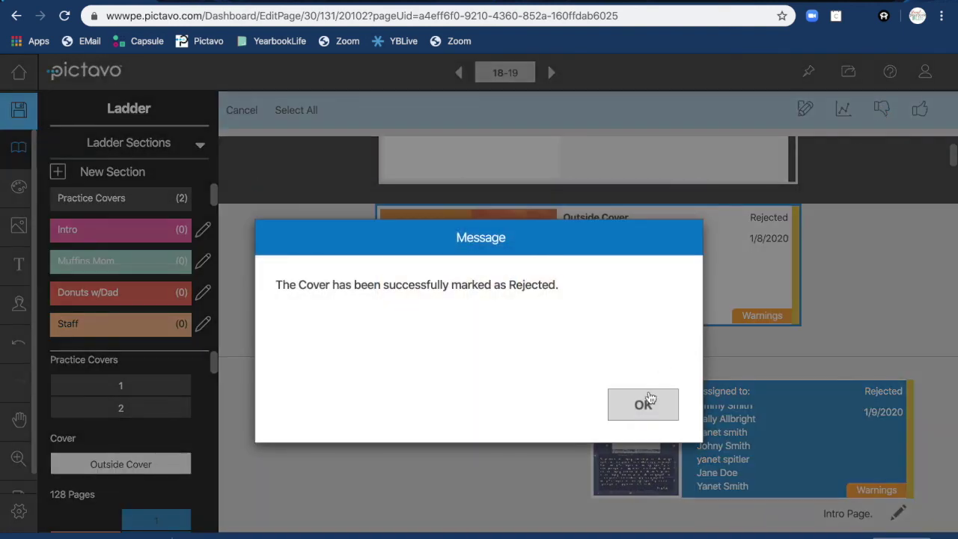
left_click(648, 401)
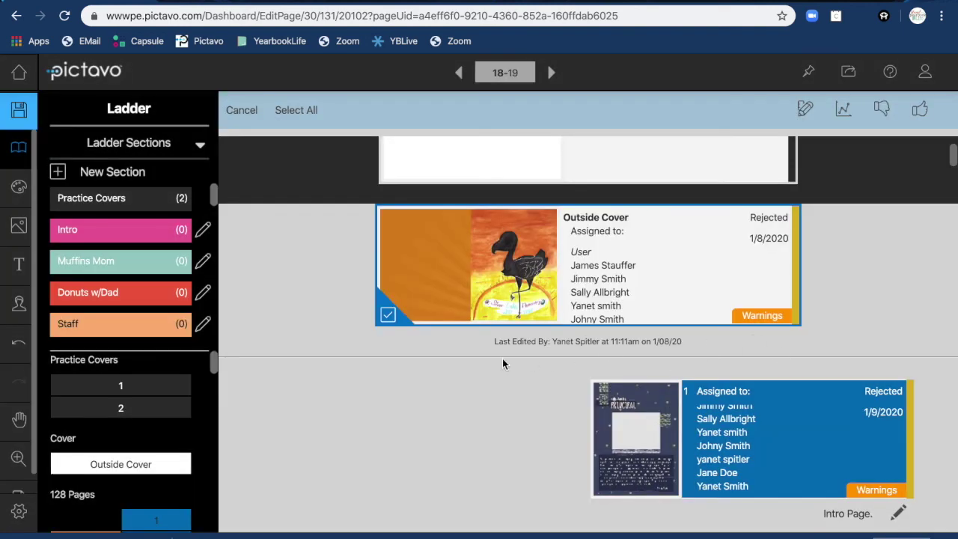
left_click(800, 110)
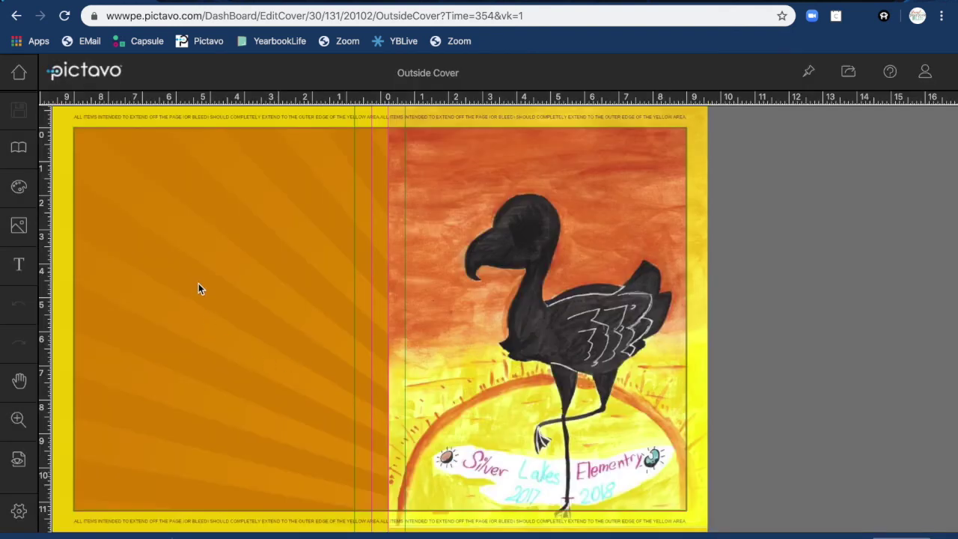
Delete the bird artwork and the orange sunburst background from the Outside Cover, then save the blank cover.
left_click(66, 114)
left_click(922, 13)
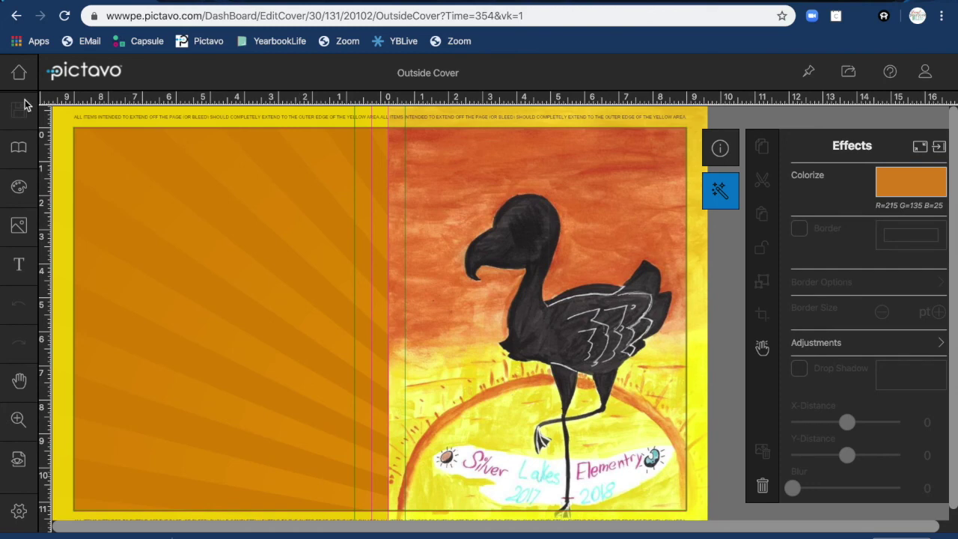
left_click_drag(72, 121, 696, 519)
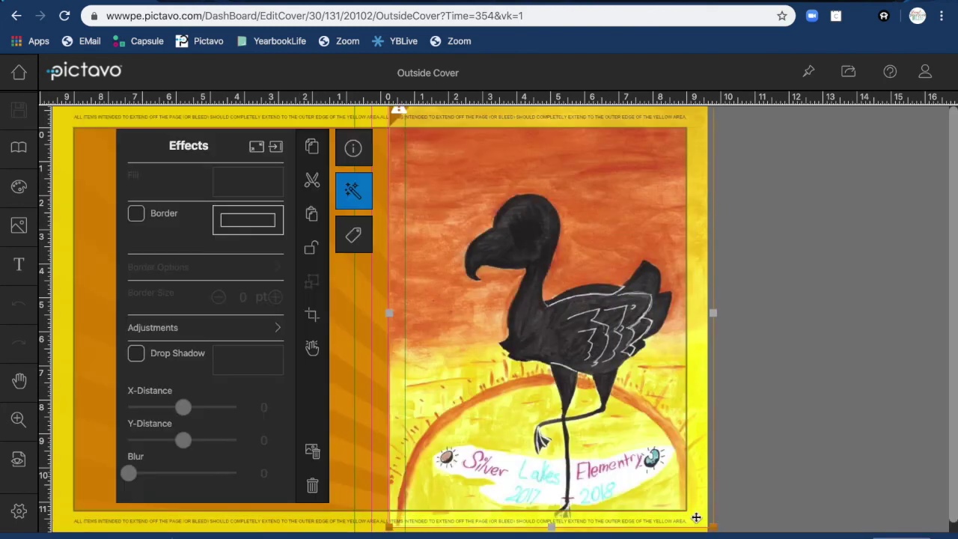
left_click(312, 490)
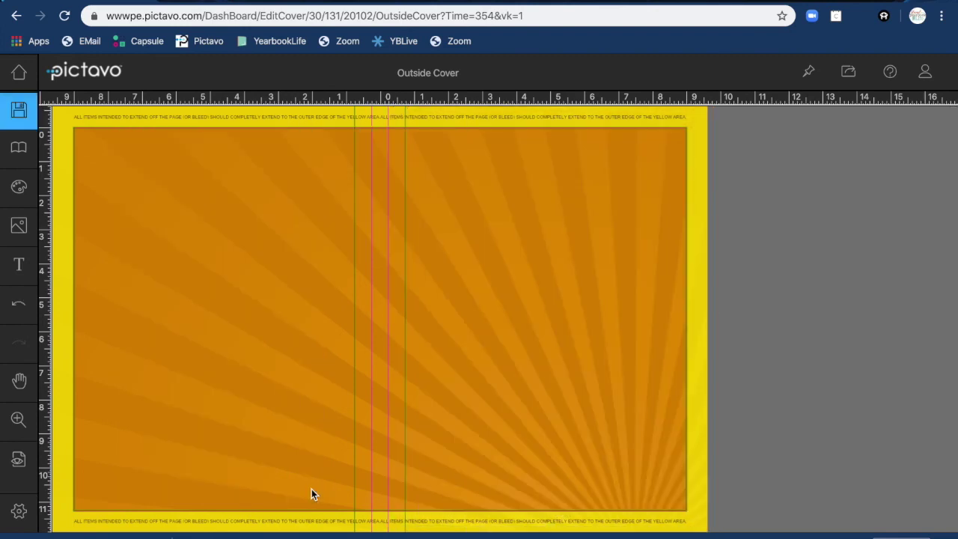
left_click(92, 116)
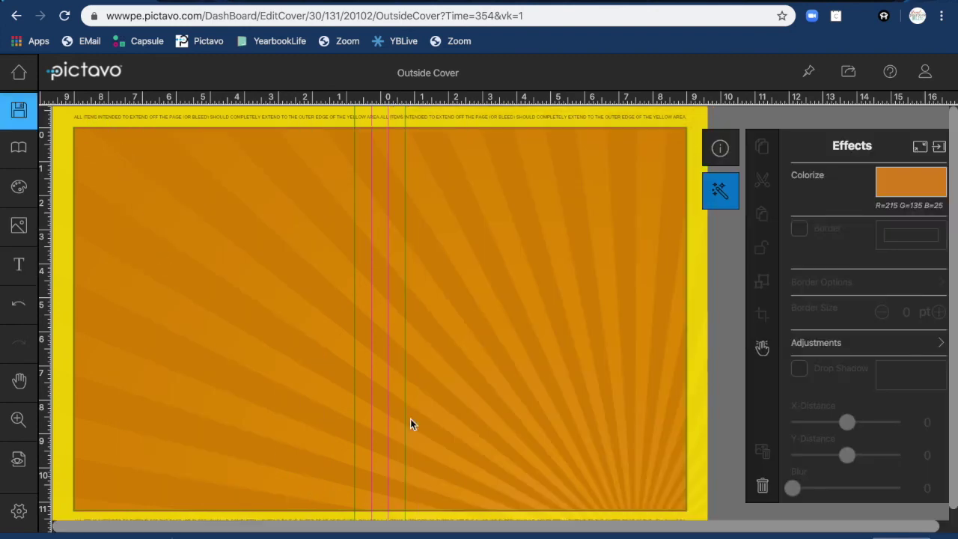
left_click(763, 486)
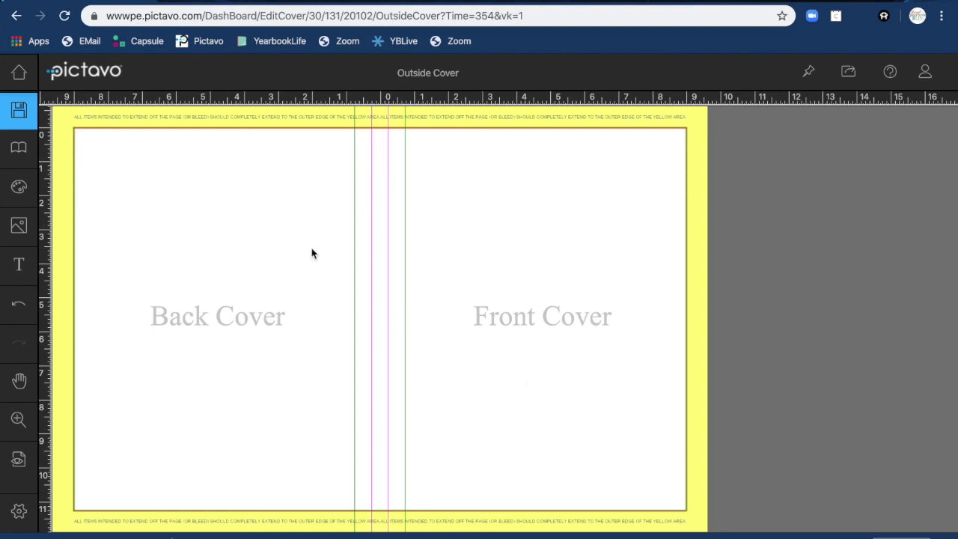
left_click(20, 111)
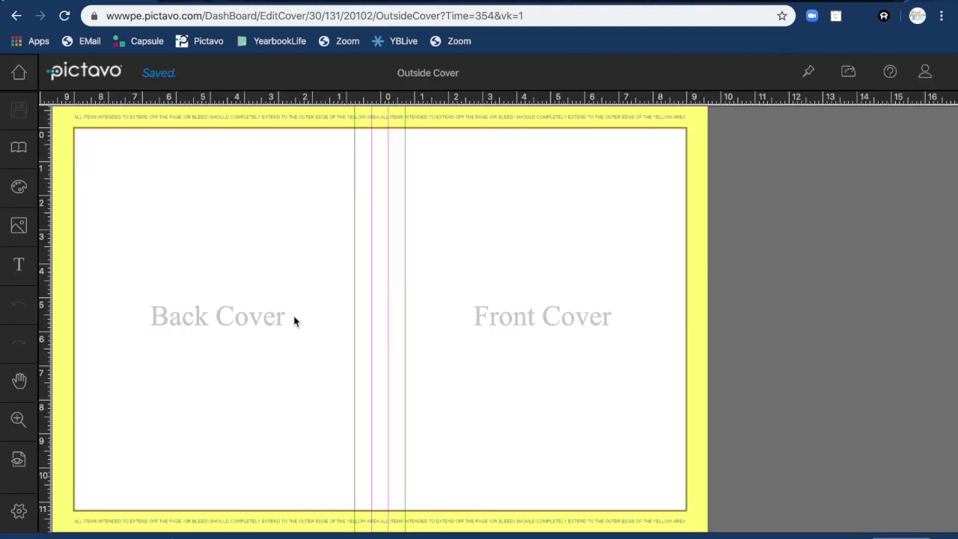